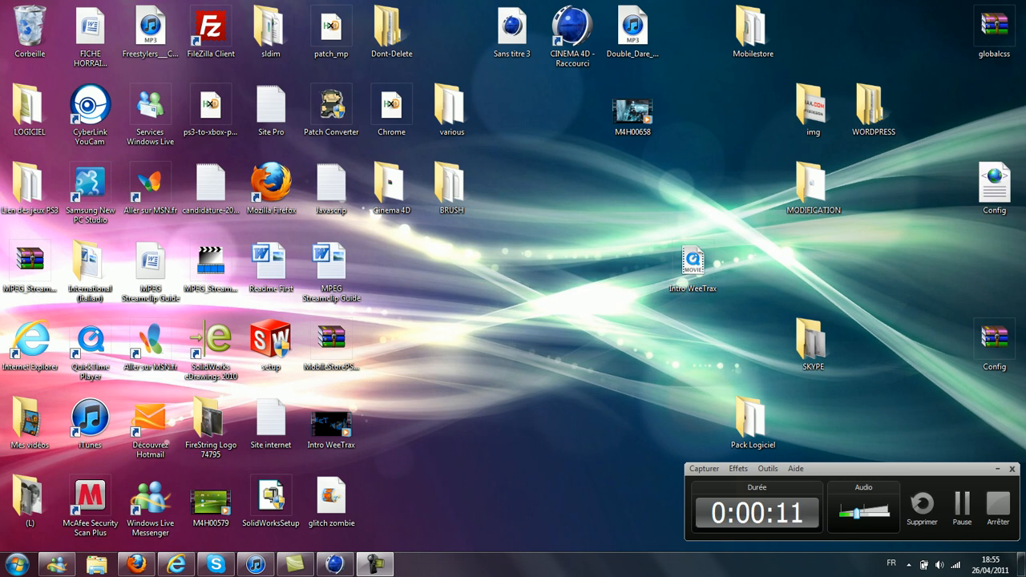
- Play the Intro WeeTrax video from the desktop to see the finished intro, and close the player
click(998, 469)
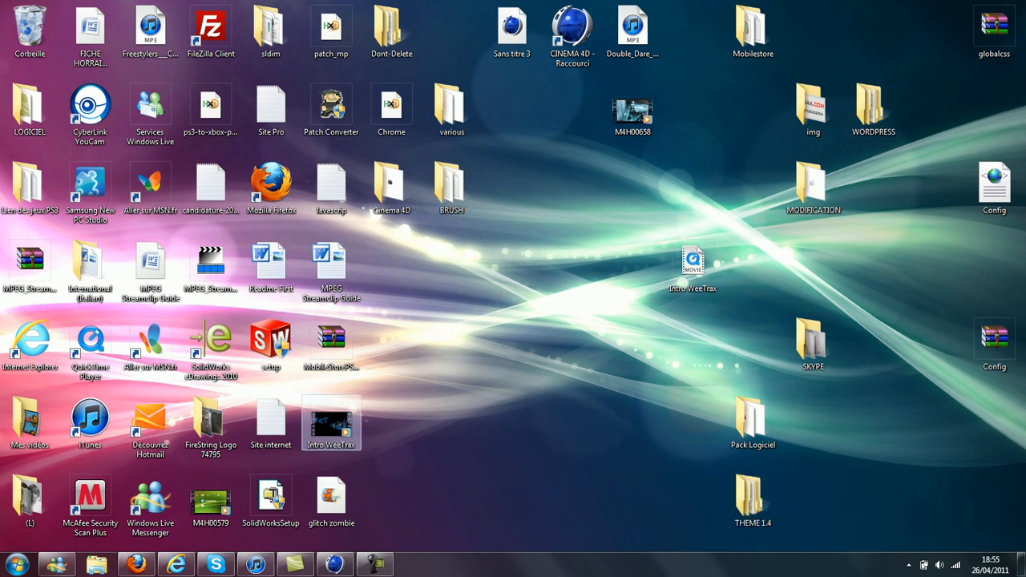
click(331, 423)
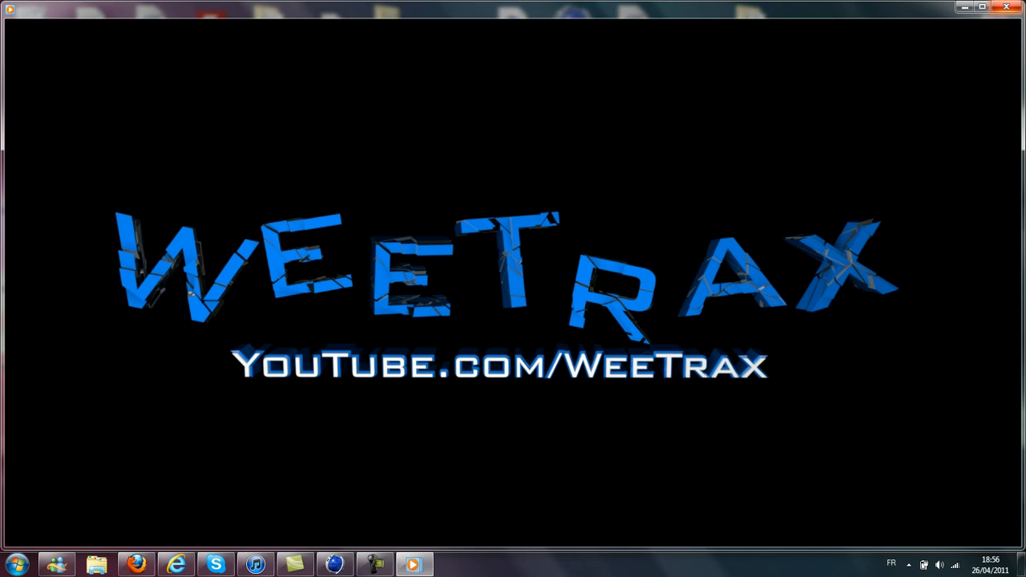
click(1006, 6)
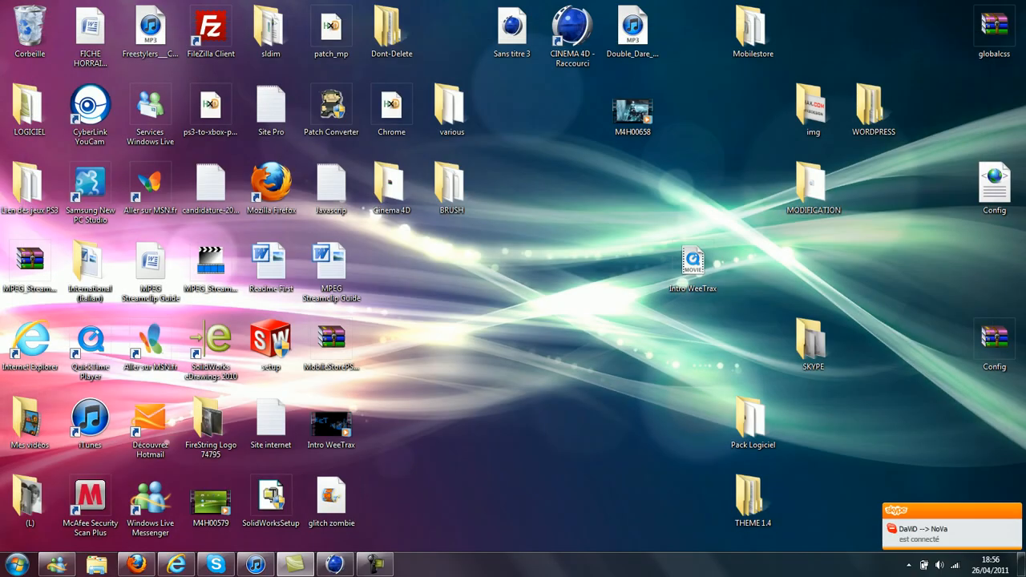
- Switch to CINEMA 4D and add a MoGraph text object reading "WeeTrax" with a depth of 40
click(335, 564)
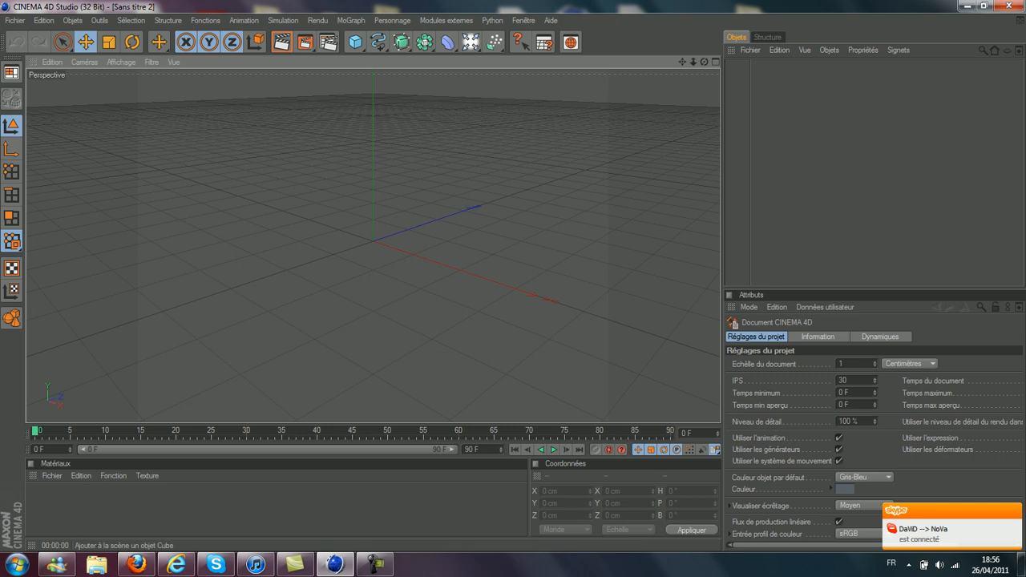
click(351, 20)
click(365, 160)
drag(772, 404, 754, 404)
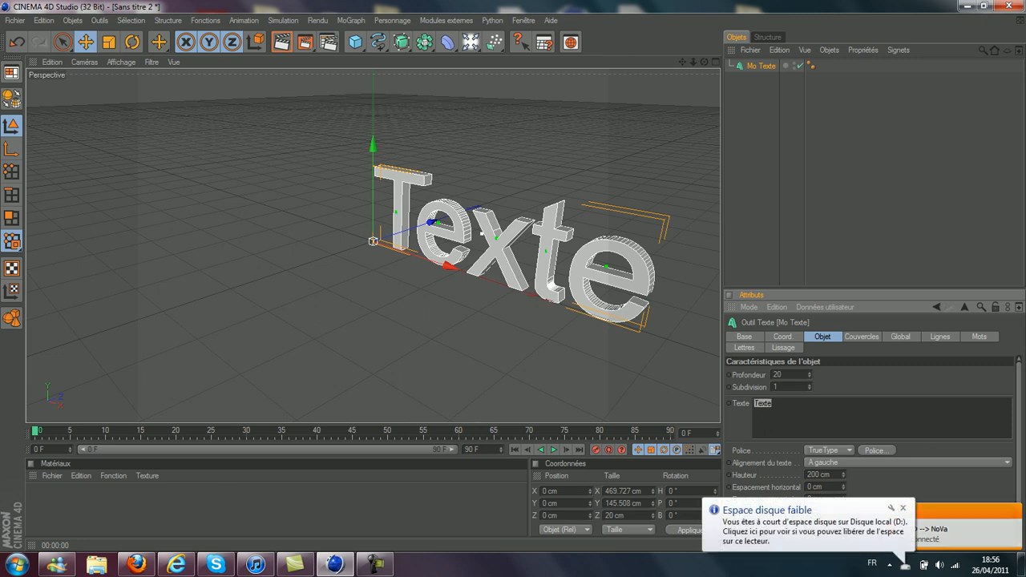
text(WeeTrax)
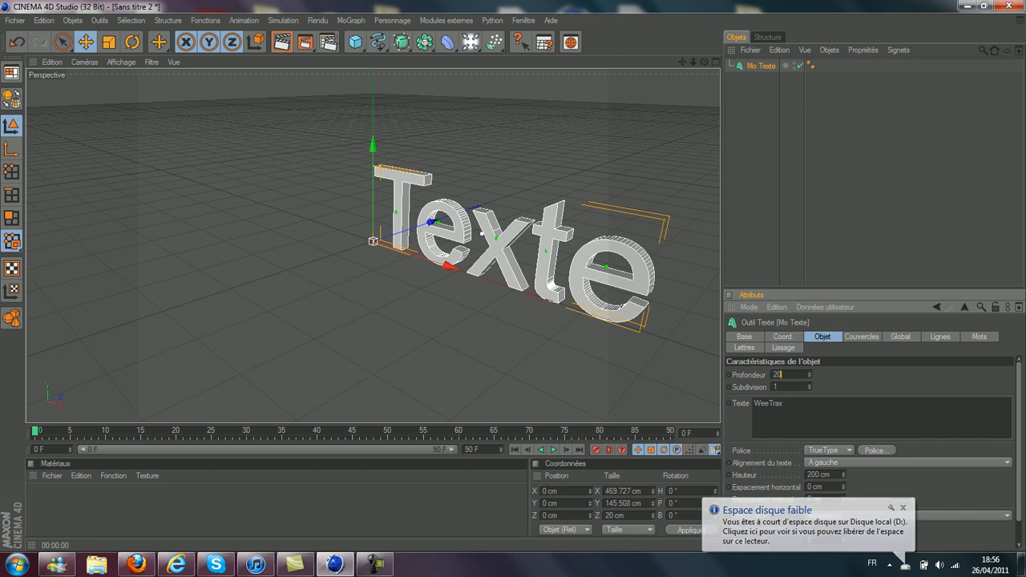
double_click(777, 375)
text(40)
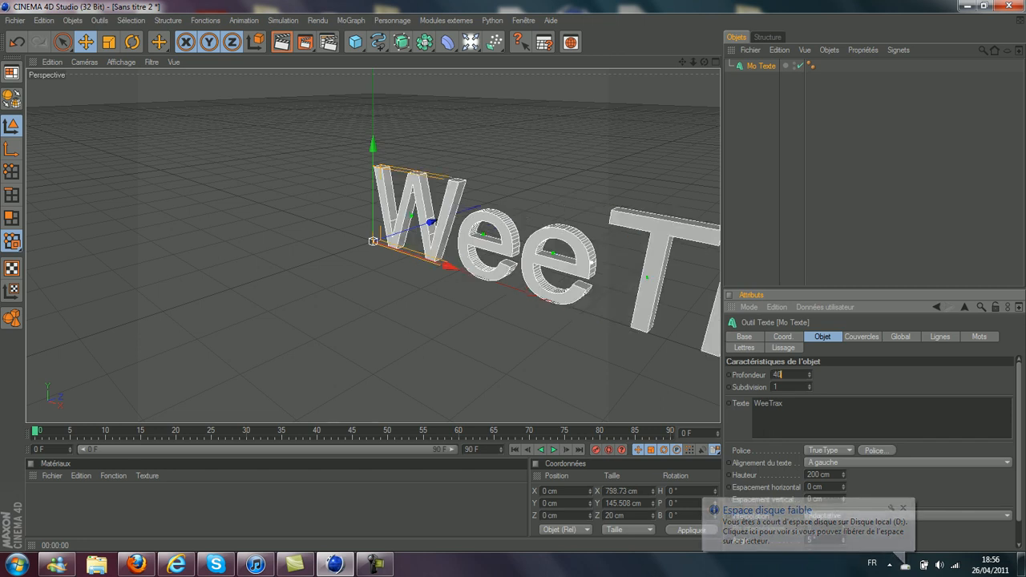
- Set the text's font to BankGothic Md BT, style Moyen, size 16, and its alignment to Centré
click(875, 451)
text(b)
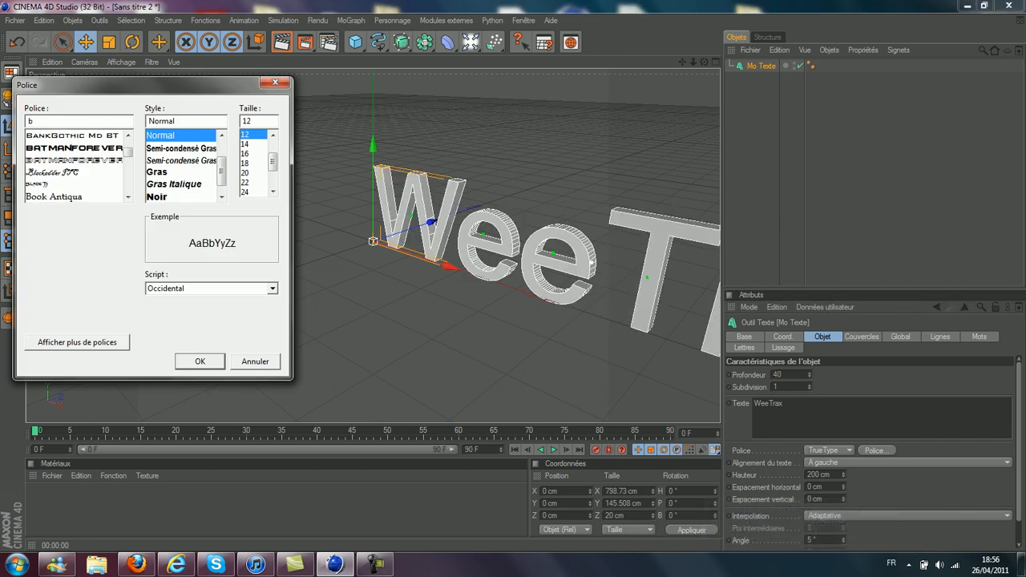
key(Down)
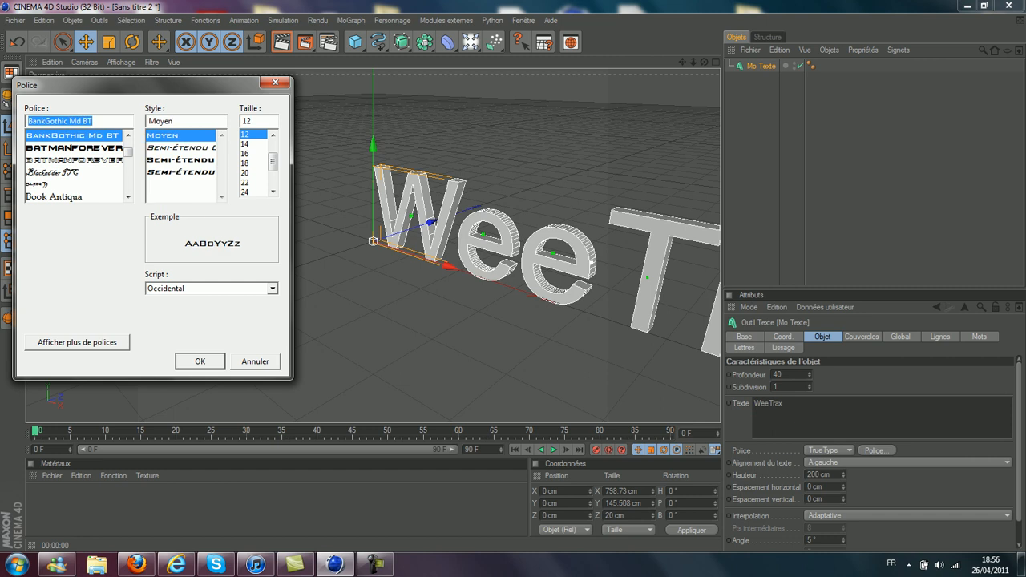
click(246, 154)
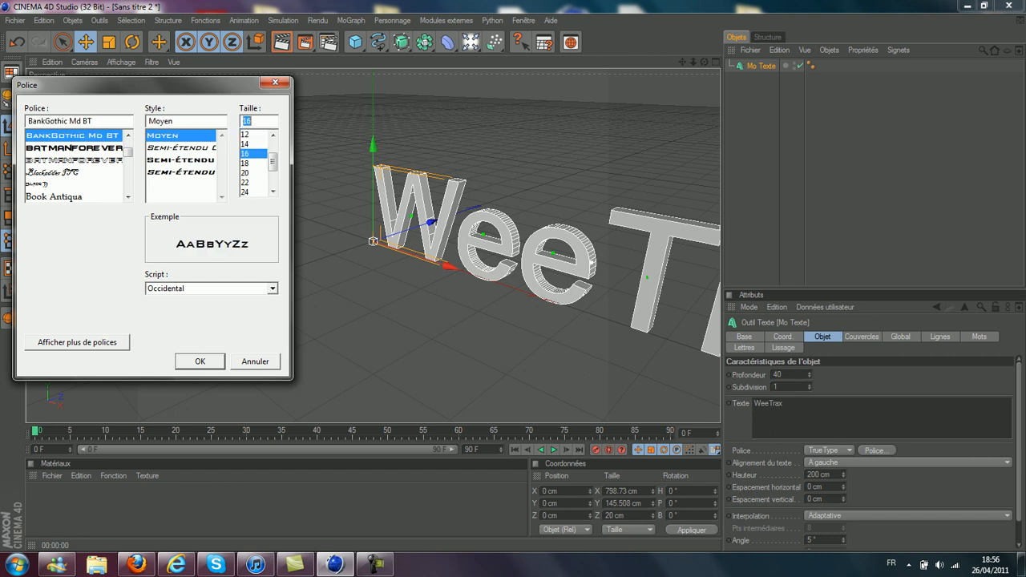
key(Return)
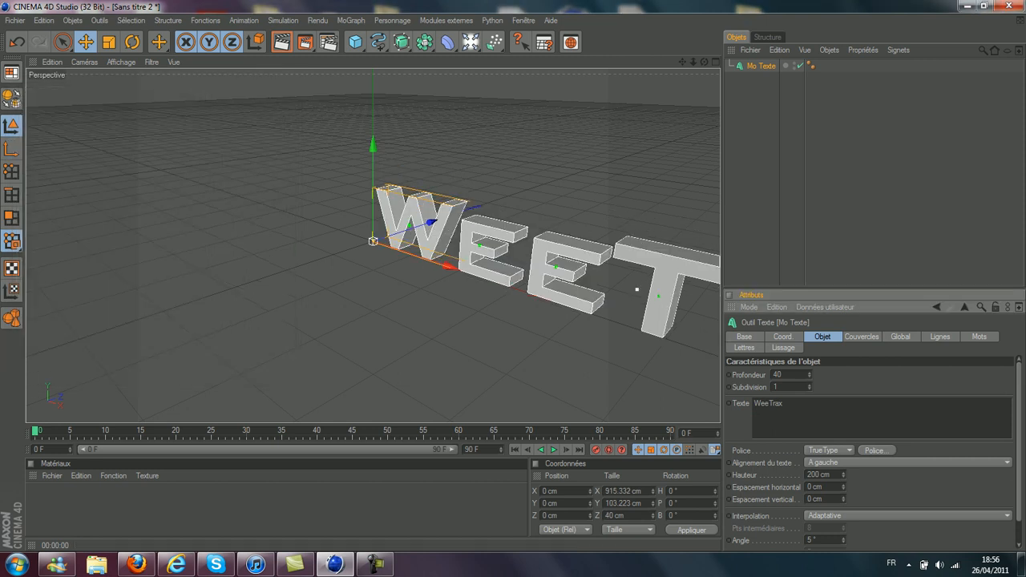
click(890, 463)
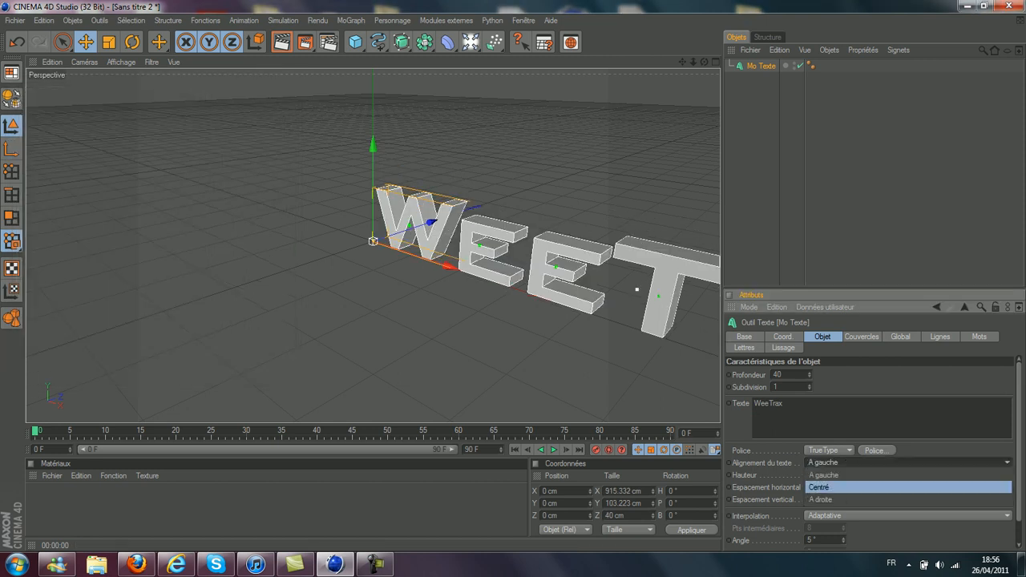
click(890, 486)
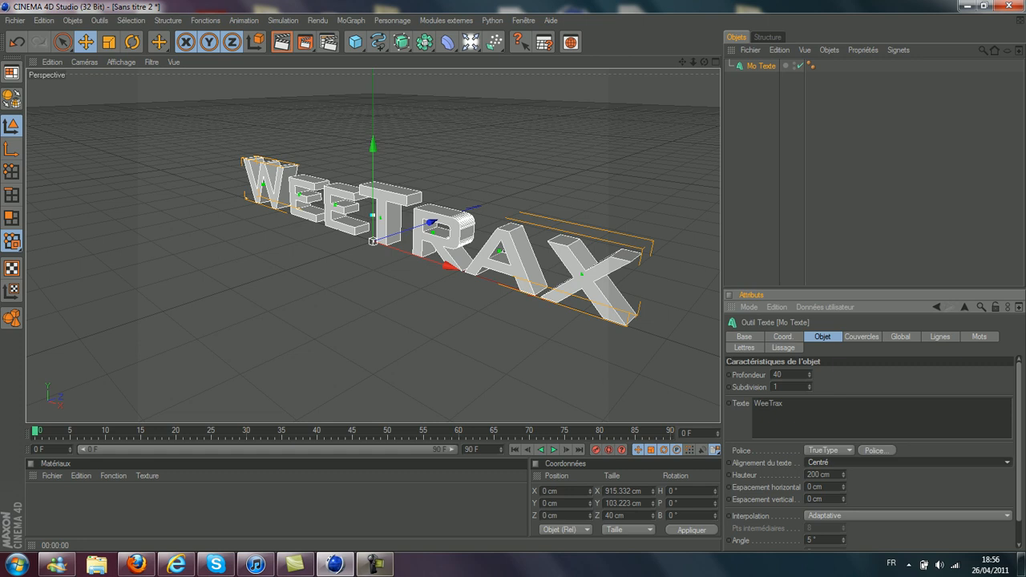
- Create a new material and enable its reflection with a blue reflection colour of RGB 0, 114, 255
click(52, 475)
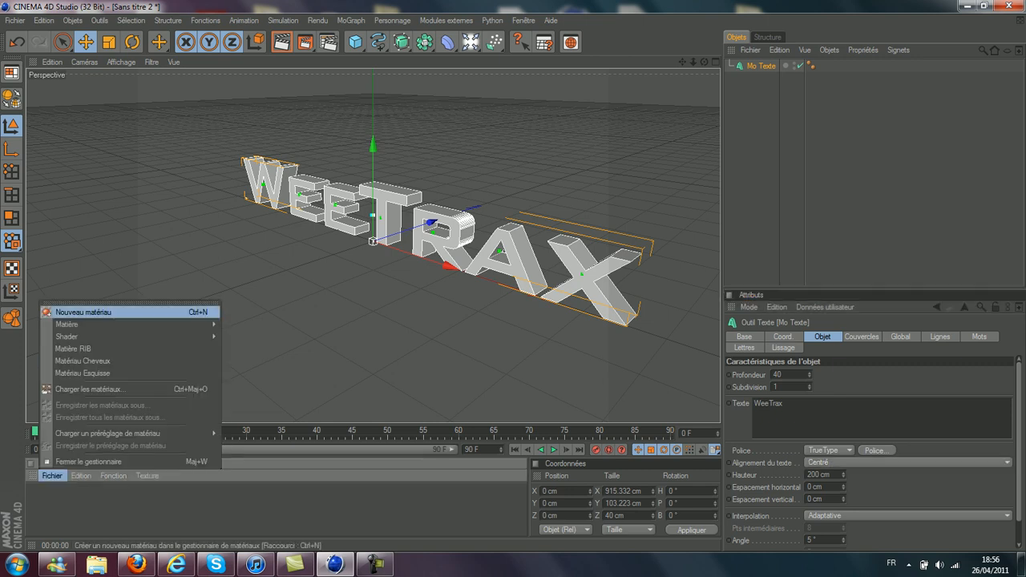
click(83, 312)
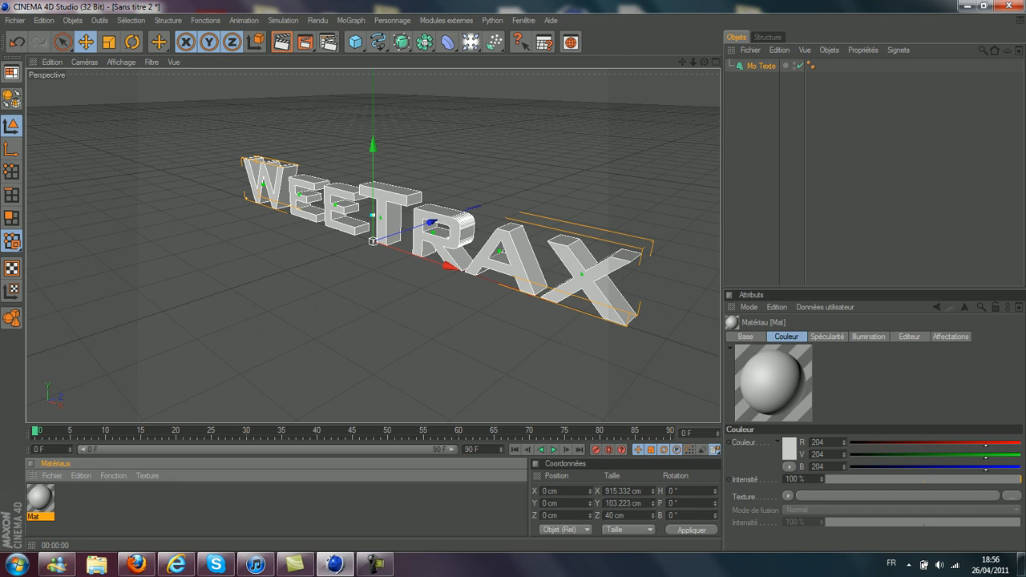
double_click(40, 499)
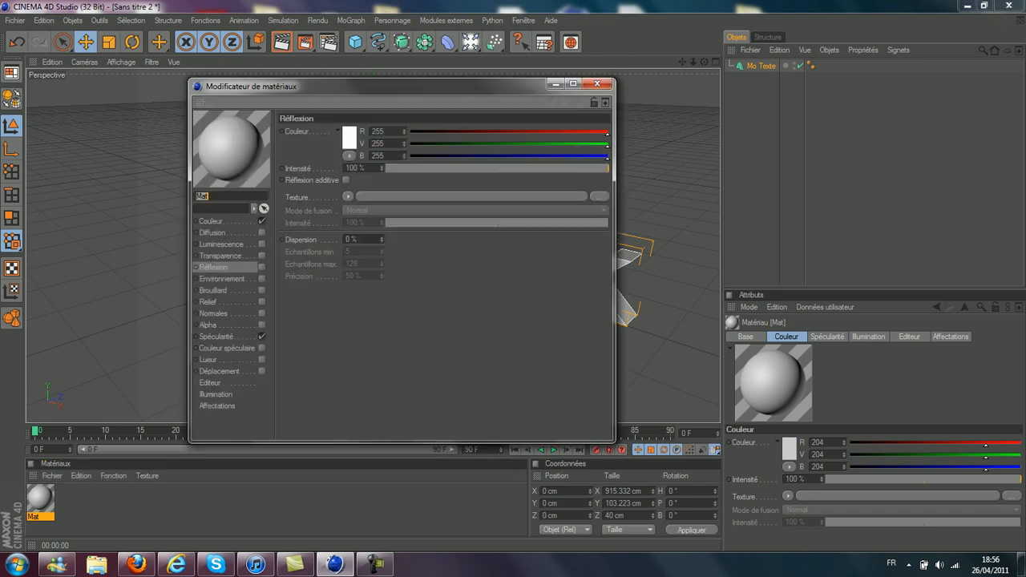
click(349, 137)
mouse_move(343, 111)
mouse_down()
mouse_move(356, 88)
mouse_move(385, 89)
mouse_up()
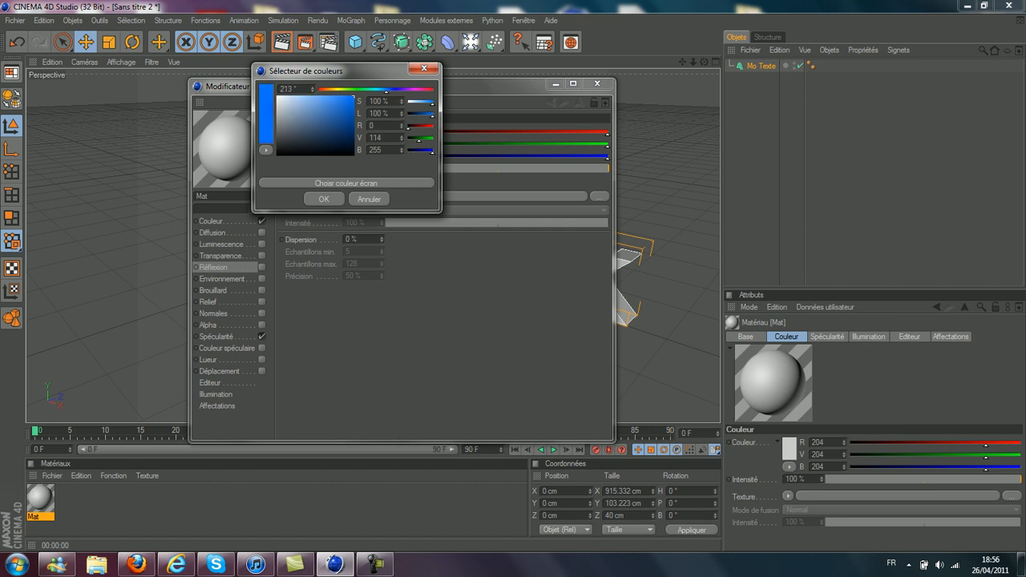
click(323, 198)
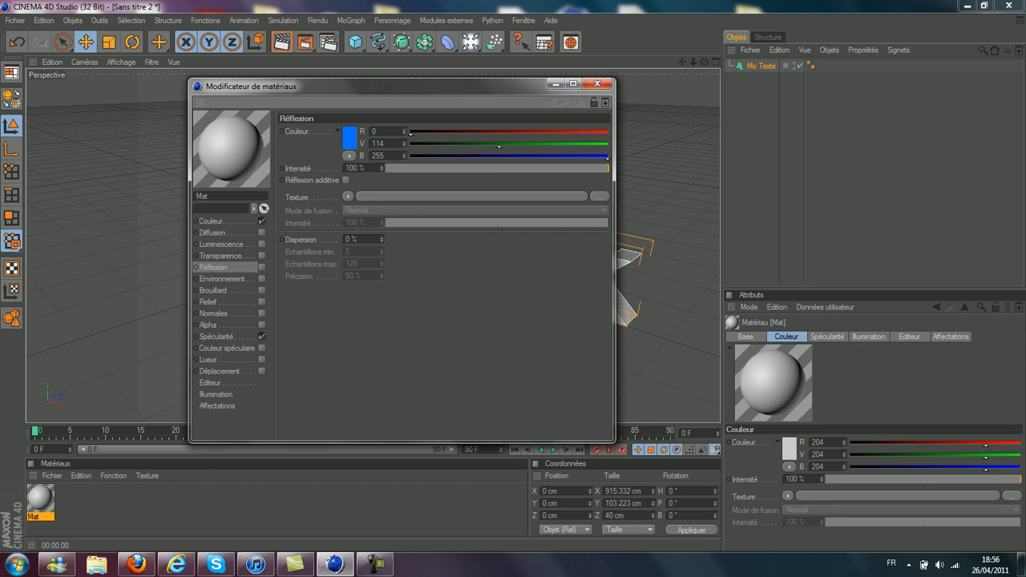
click(261, 267)
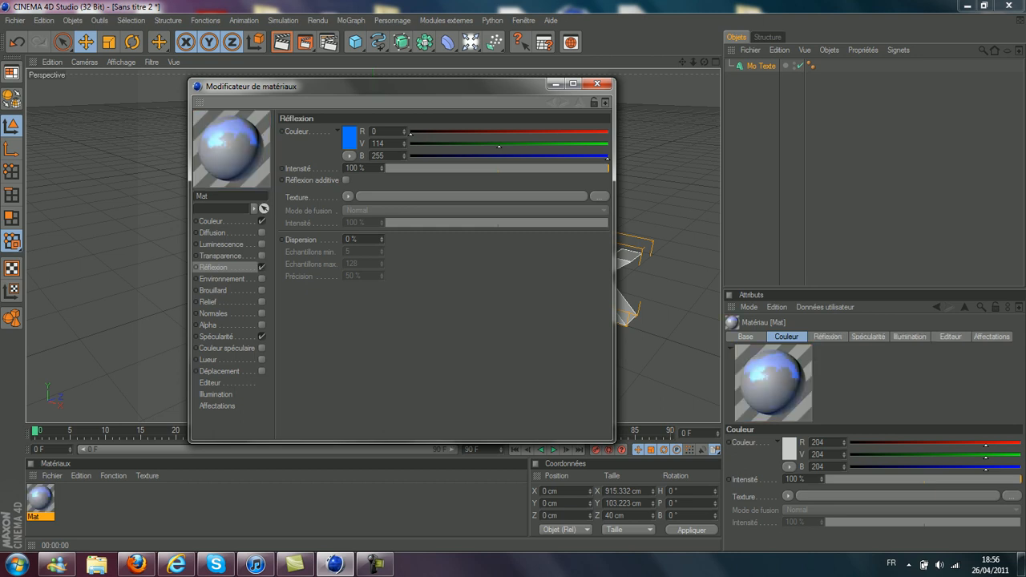
- Set the material's base colour to a saturated blue with hue 219°, RGB 0, 89, 255
click(212, 221)
click(342, 137)
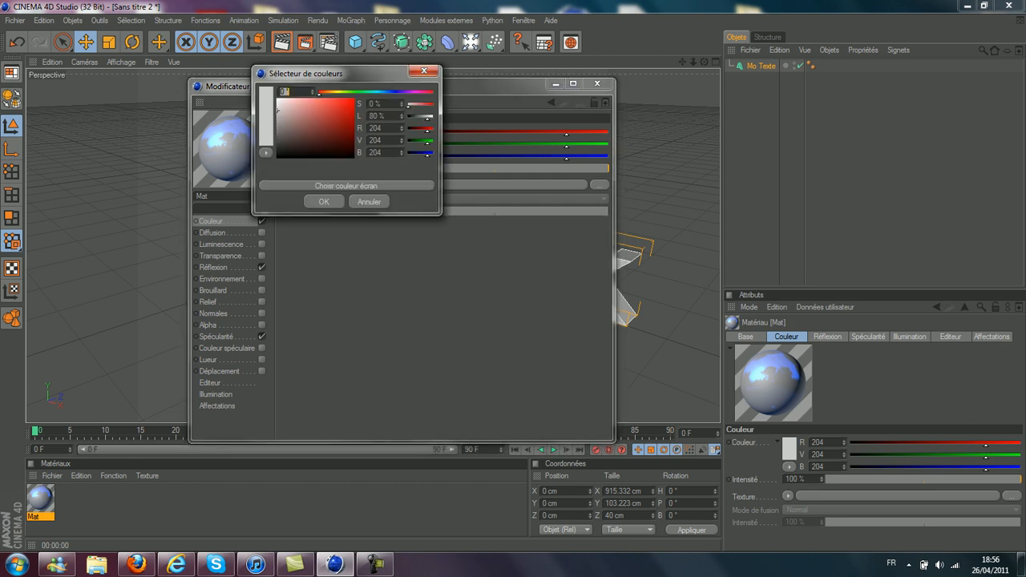
text(219)
key(Return)
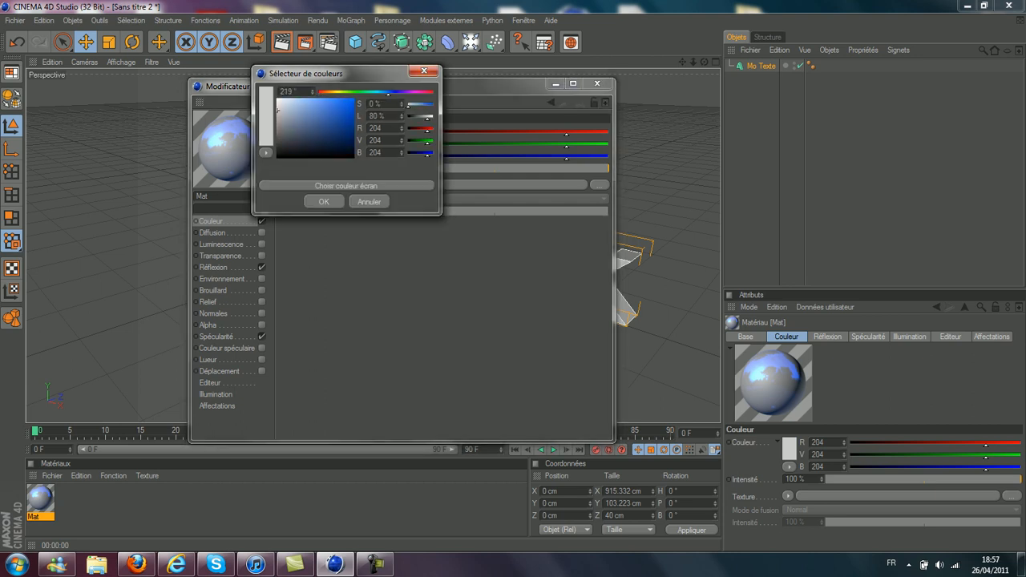
drag(278, 110, 353, 100)
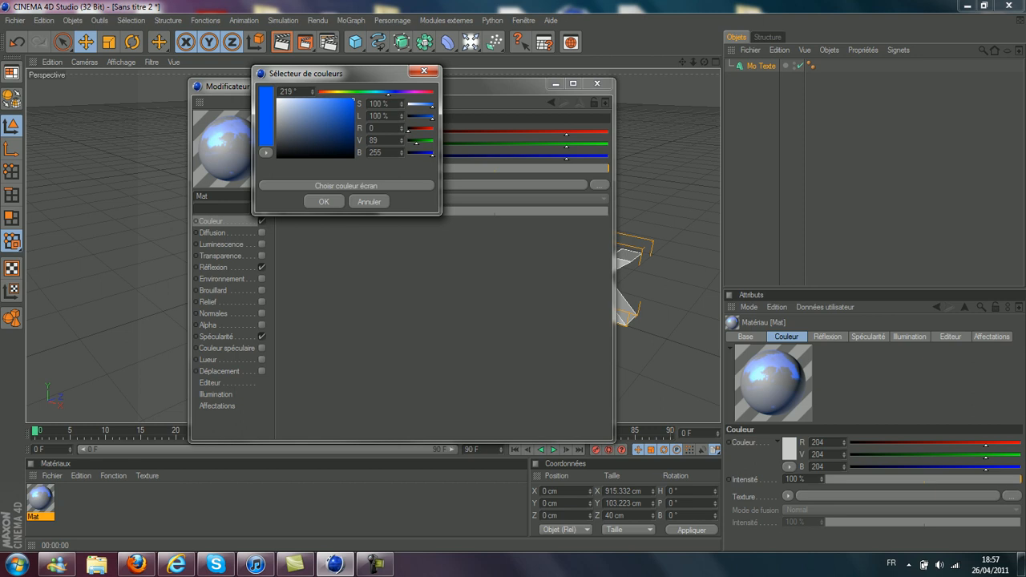
click(324, 202)
- Toggle the material's reflection off and on to compare the look, and disable its specularity
click(214, 267)
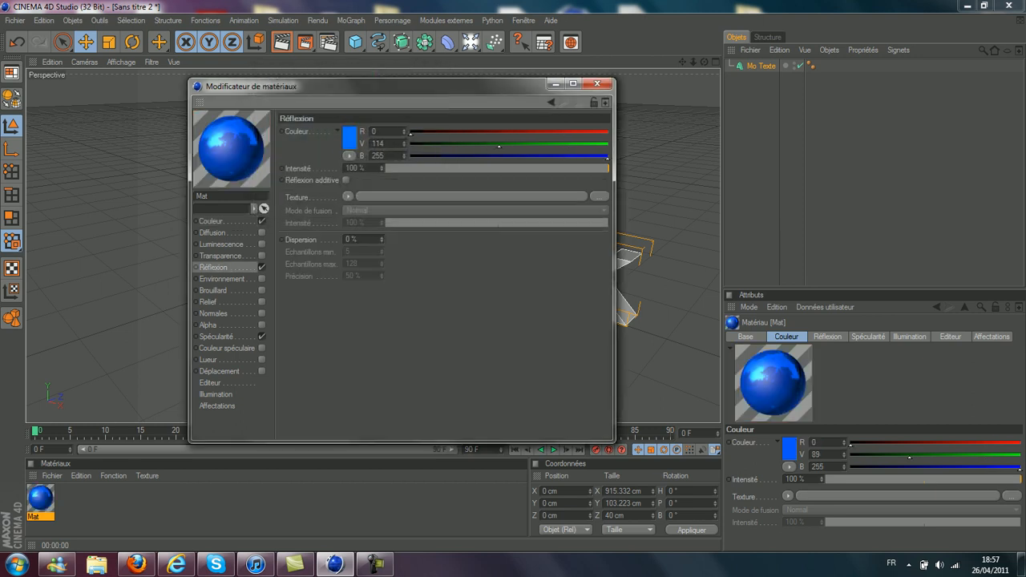
click(261, 266)
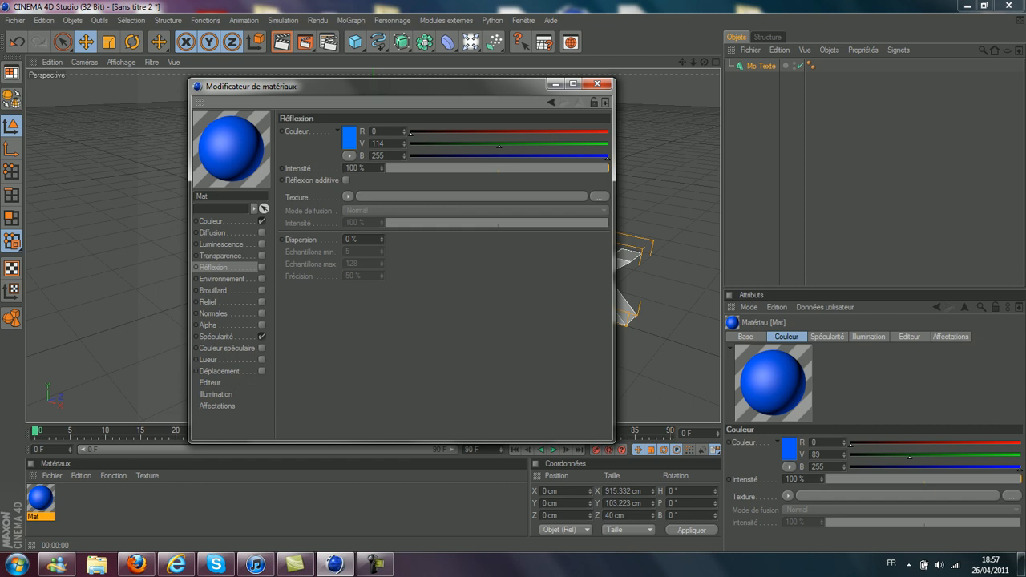
click(262, 267)
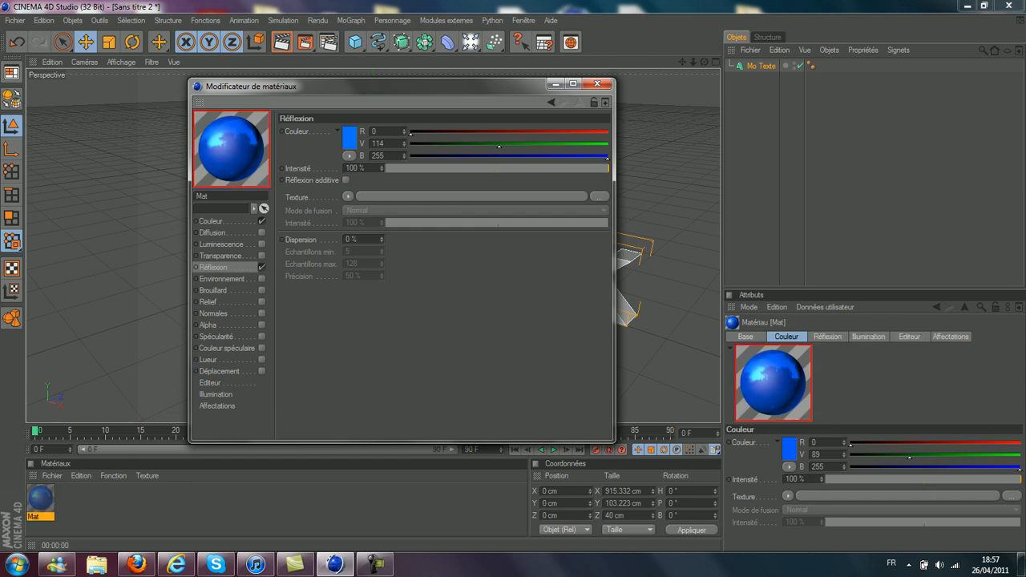
click(262, 337)
- Change the material's reflection colour to a light grey, RGB 197, 195, 195
click(349, 137)
drag(287, 103, 284, 113)
click(330, 197)
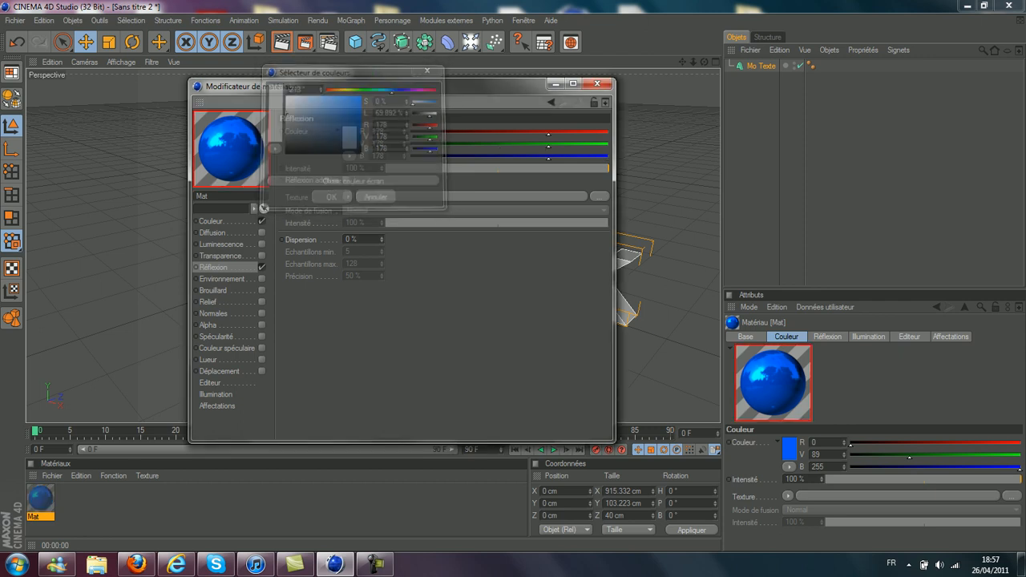
click(352, 138)
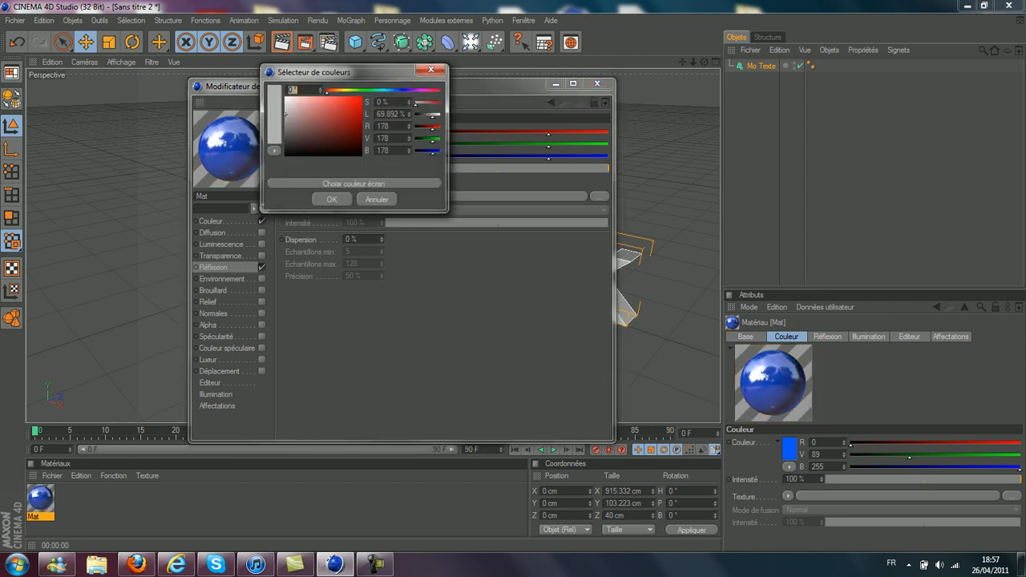
drag(284, 114, 286, 111)
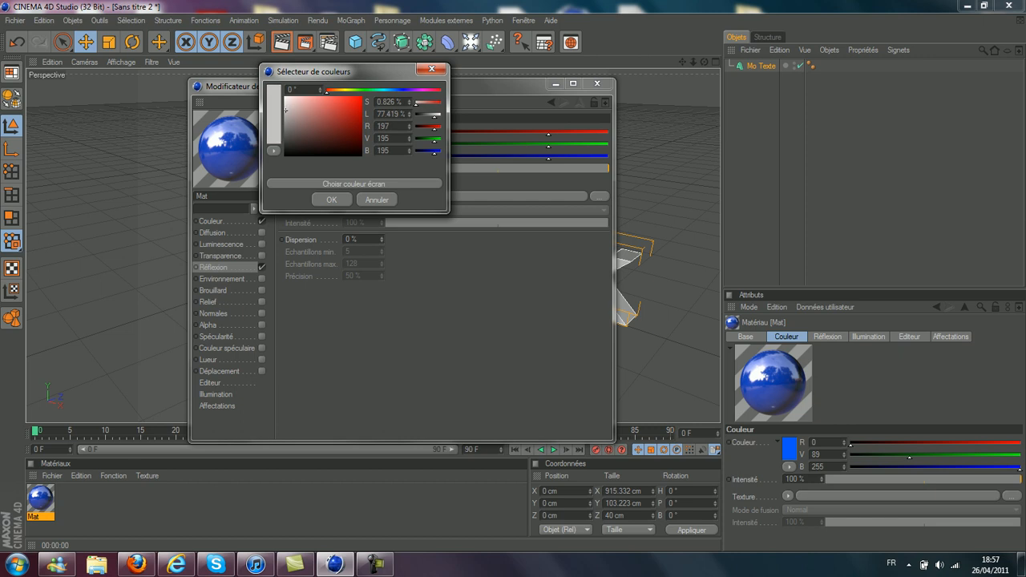
click(331, 199)
- Load a Fresnel texture in the material's reflection channel and apply the finished material to the WeeTrax text
click(347, 197)
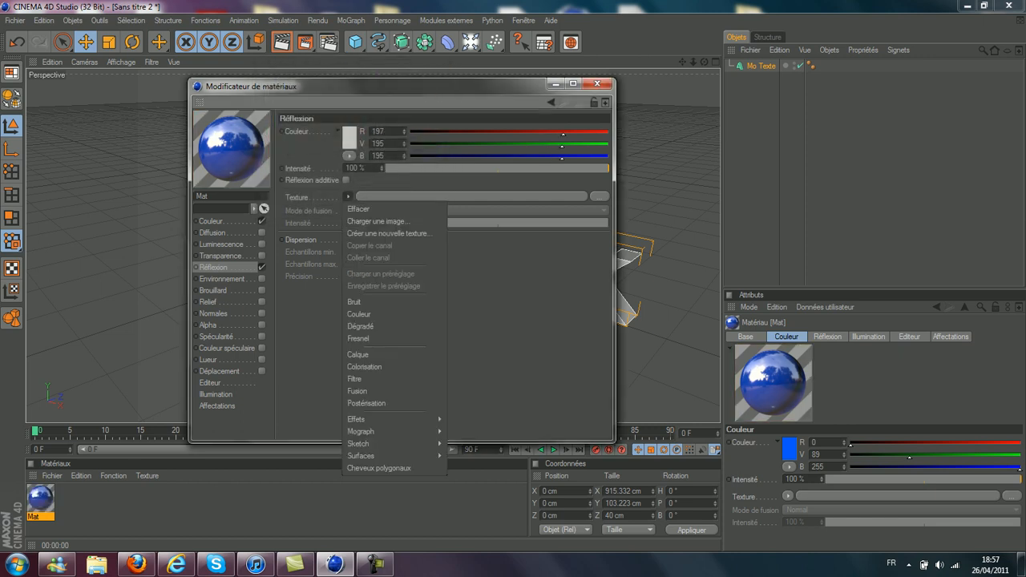
click(358, 339)
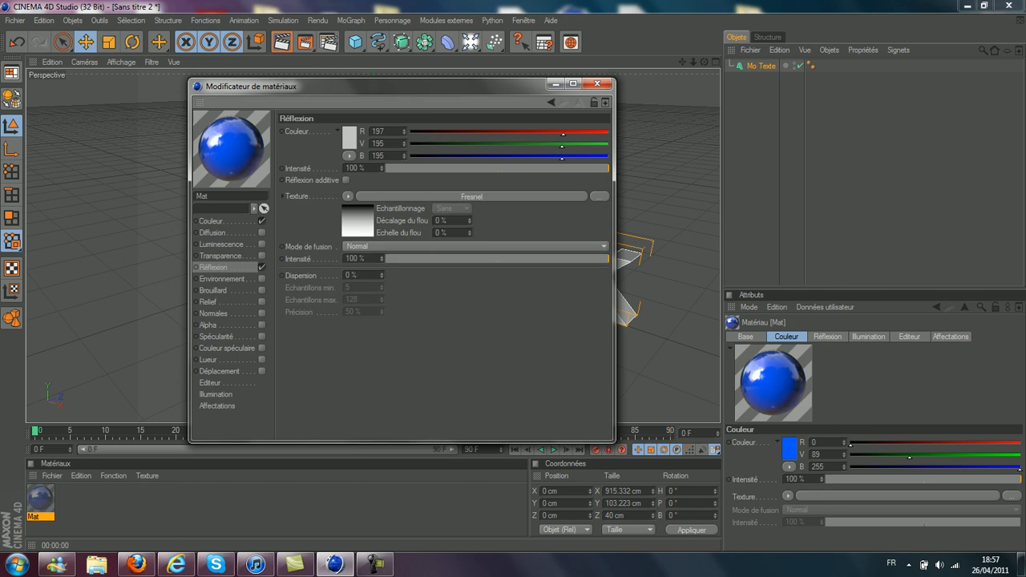
click(348, 138)
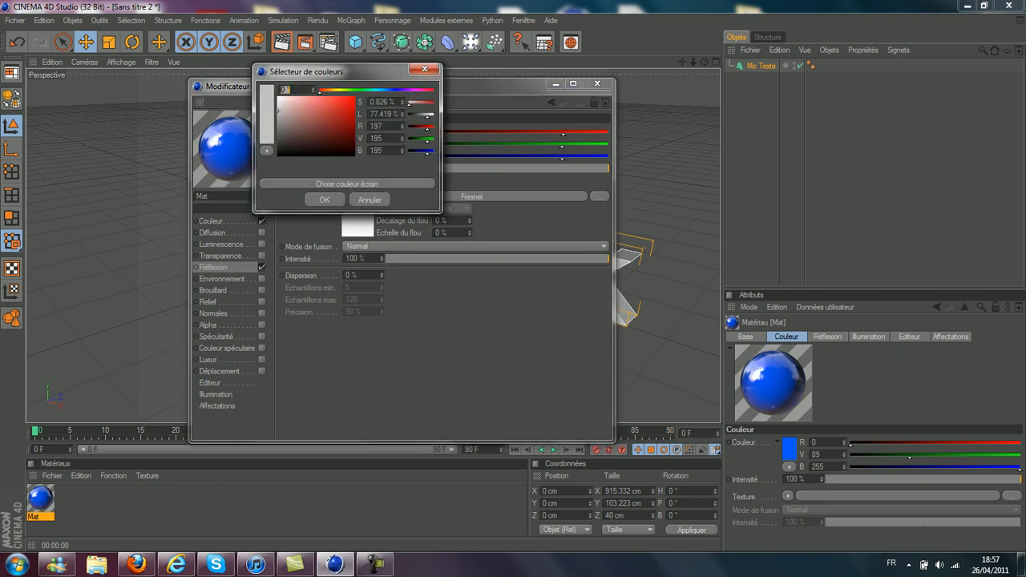
click(423, 69)
click(596, 84)
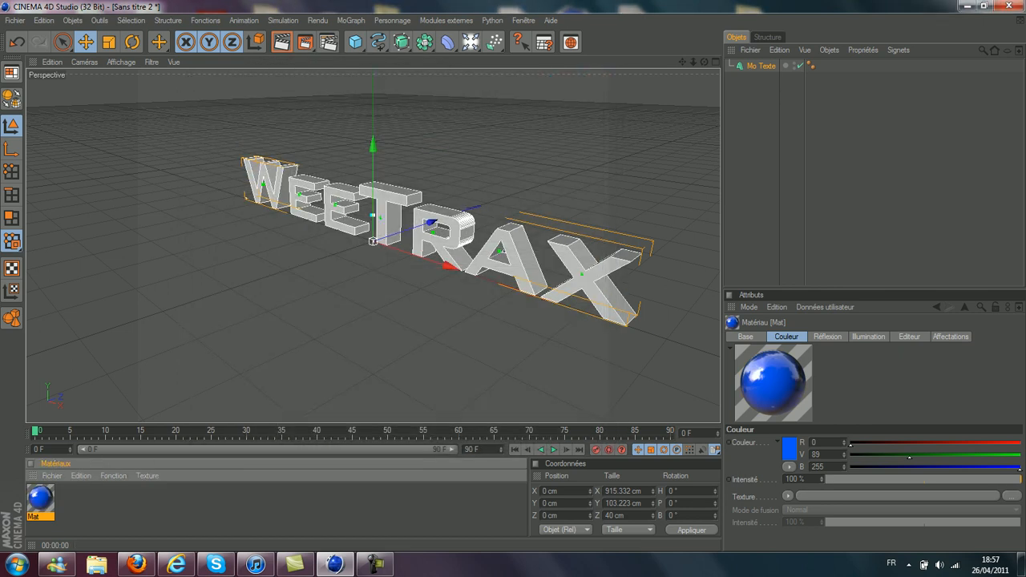
drag(40, 498, 388, 211)
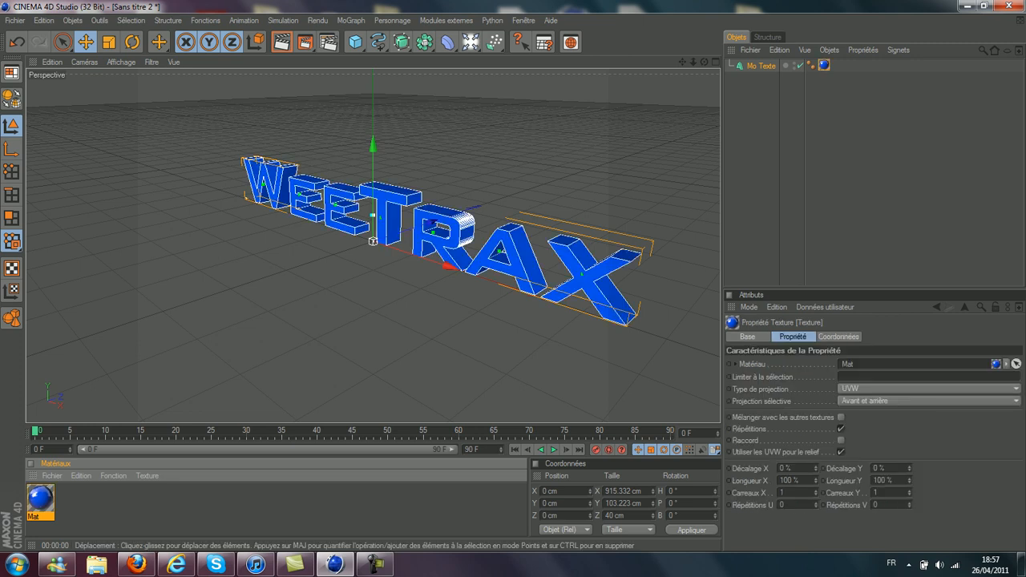
- Break the WeeTrax text into 40 random pieces per letter with the Thrausi plugin, viewing the text from the front
drag(704, 62, 784, 31)
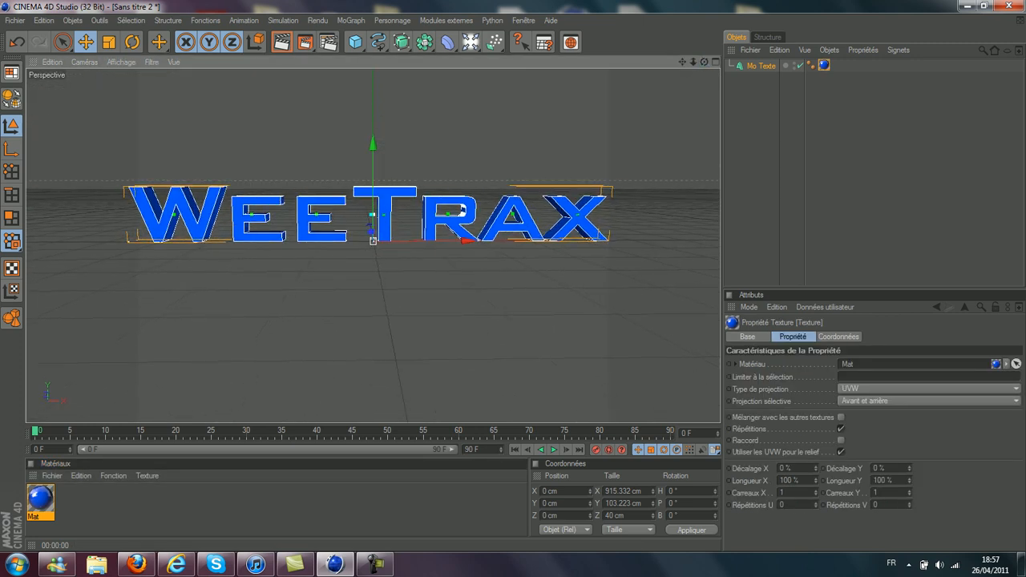
click(446, 20)
mouse_move(453, 67)
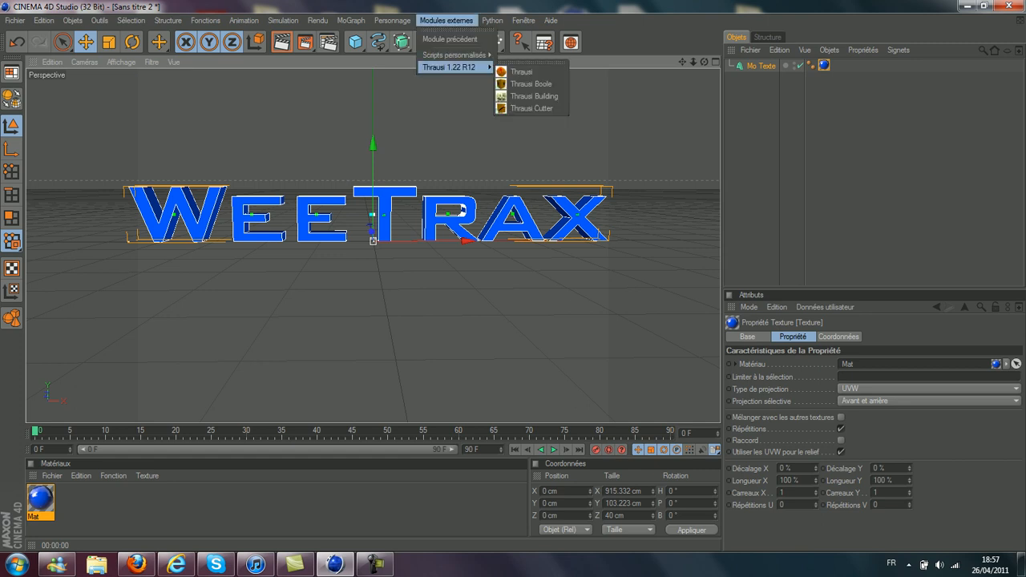
click(521, 71)
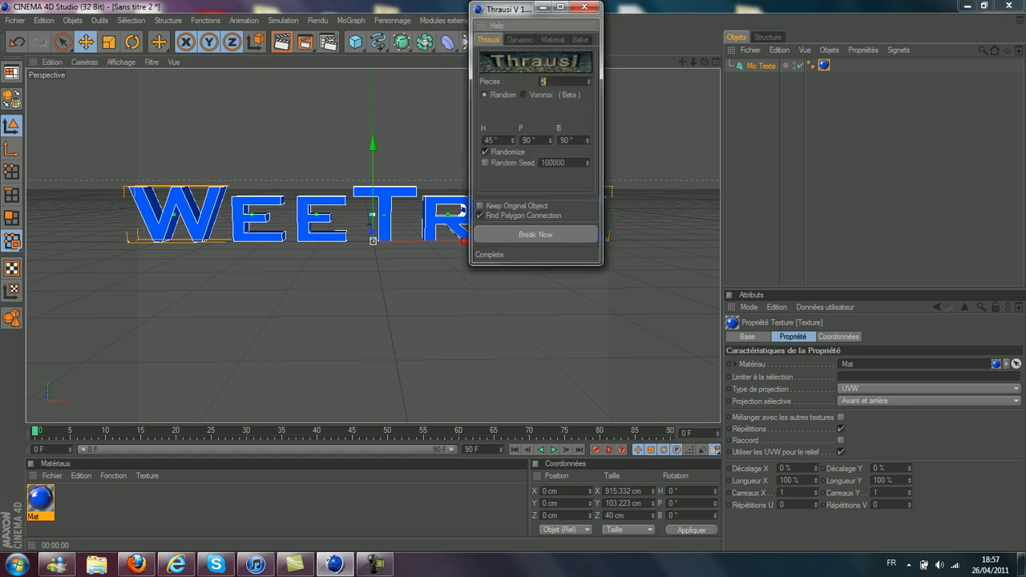
text(40)
click(536, 235)
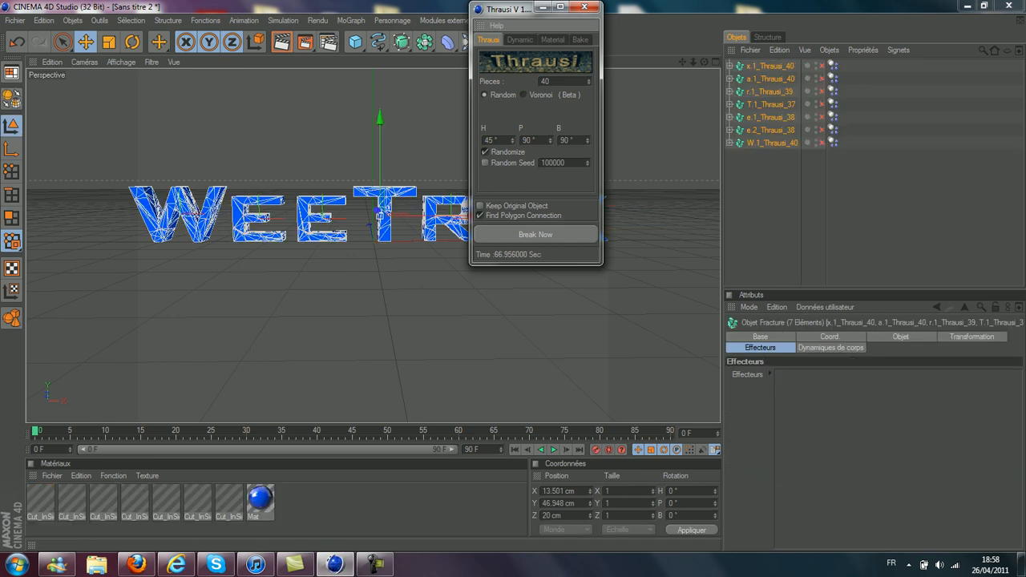
click(584, 6)
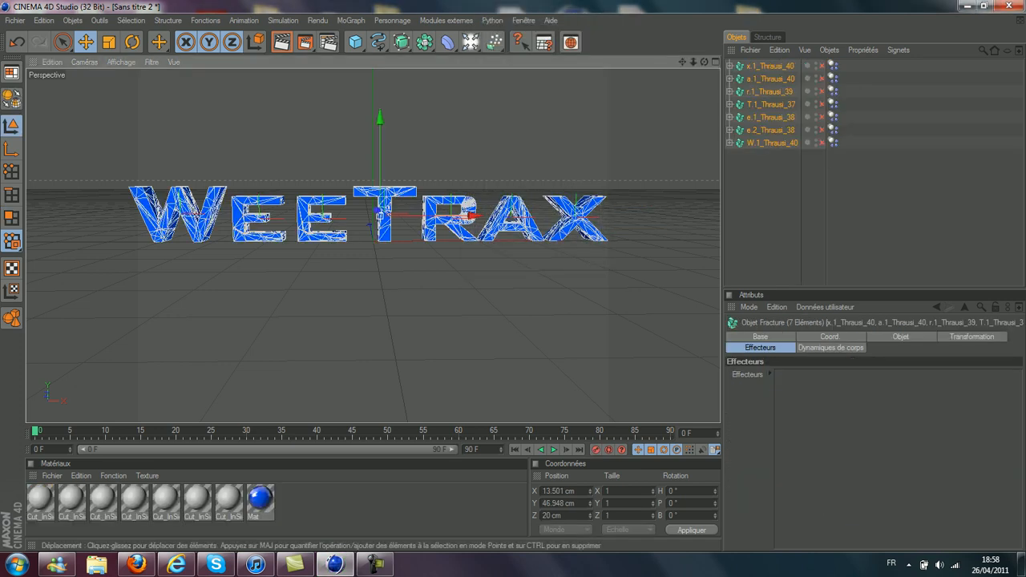
- Add a MoGraph Fracture object and nest all seven Thrausi letter groups inside it
click(351, 20)
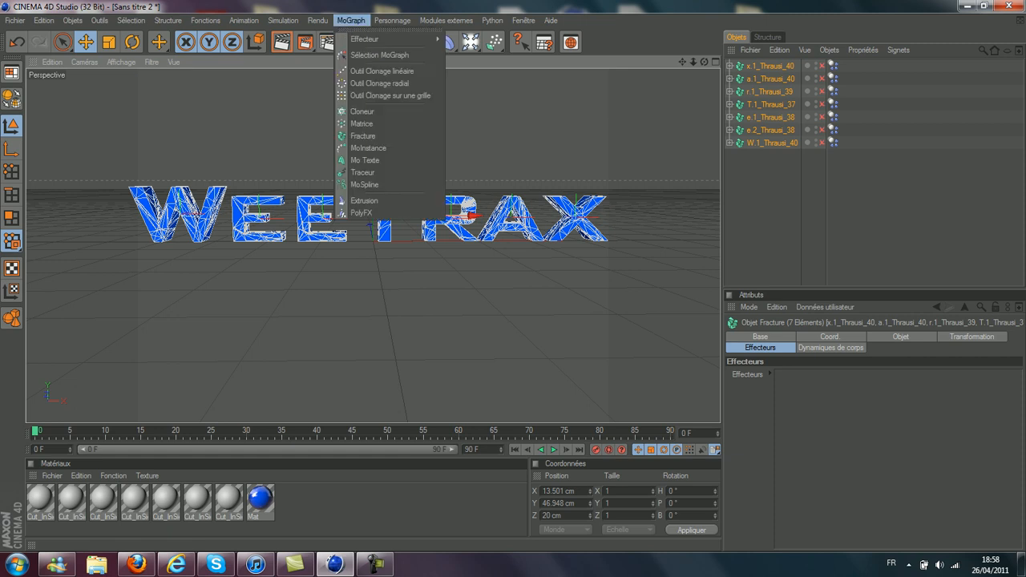
mouse_move(376, 38)
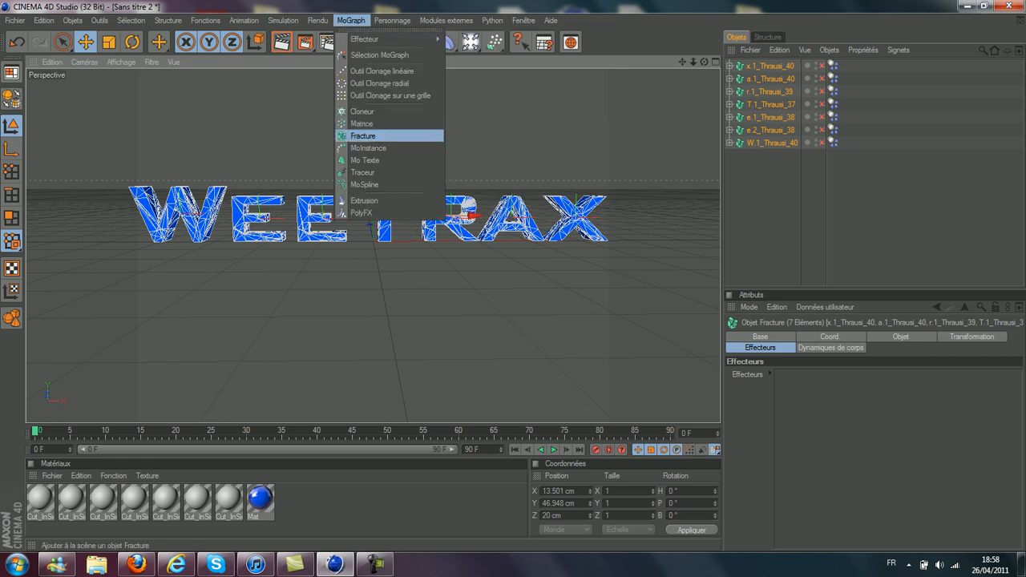
click(362, 136)
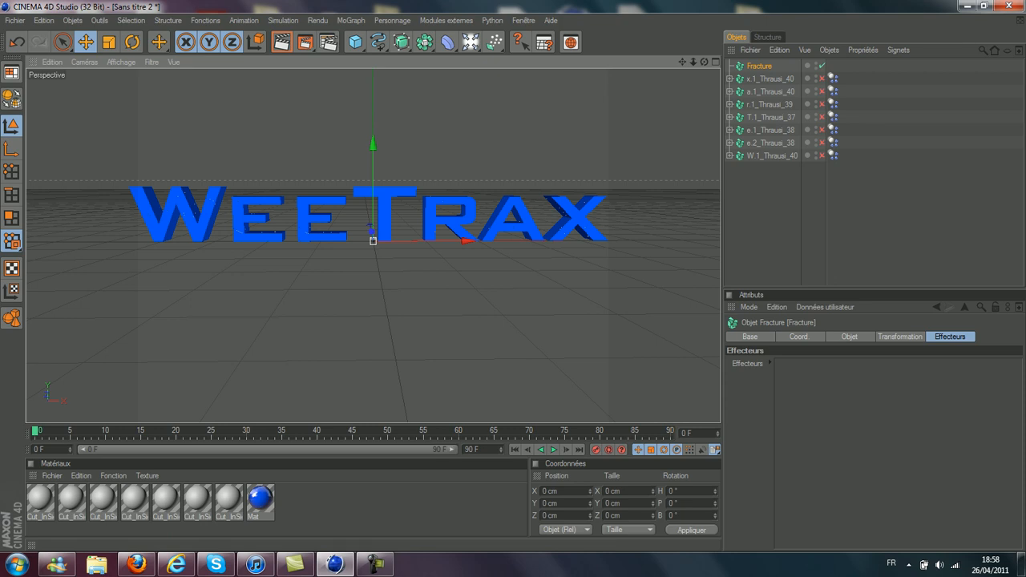
drag(771, 89, 759, 67)
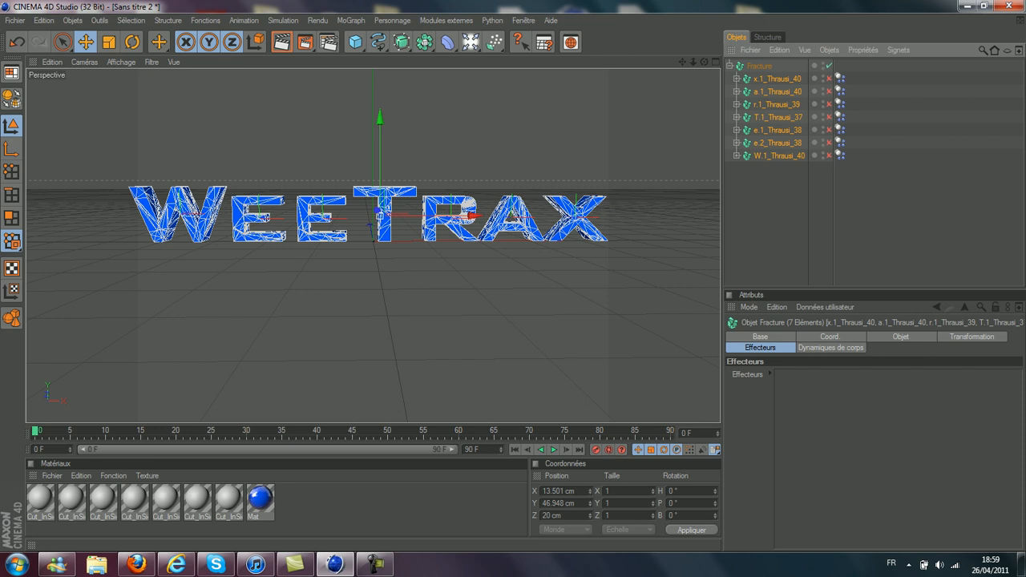
click(778, 217)
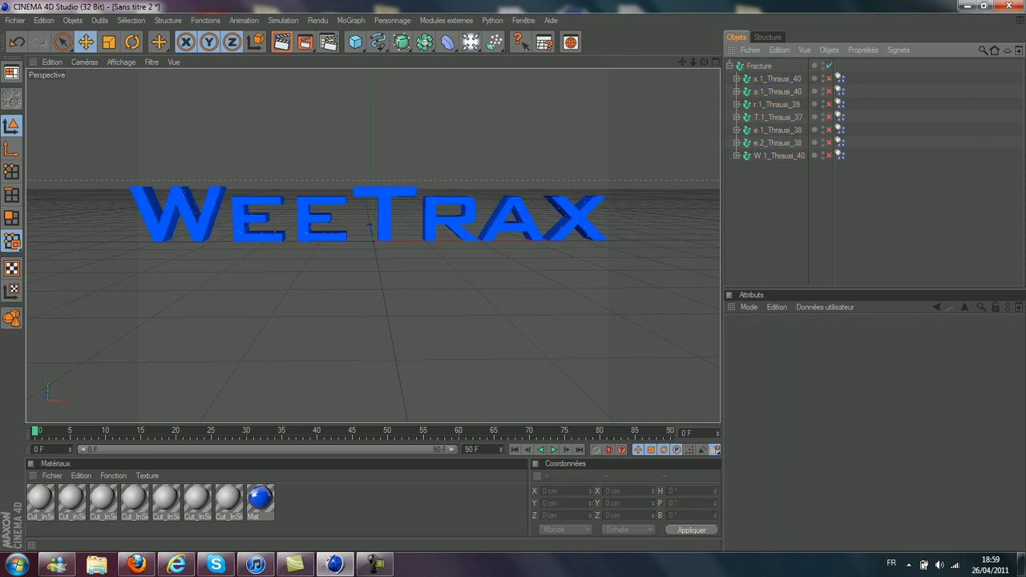
- Rotate the W to a bank of about 4.1° and the first E to about H 14.6°, P 8.6°, B 4.1°
click(180, 213)
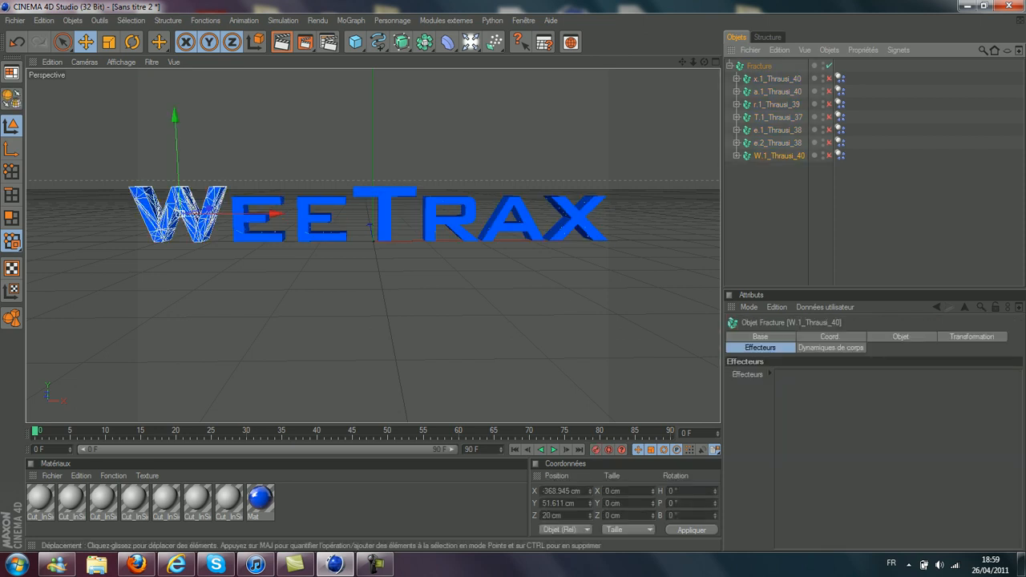
key(r)
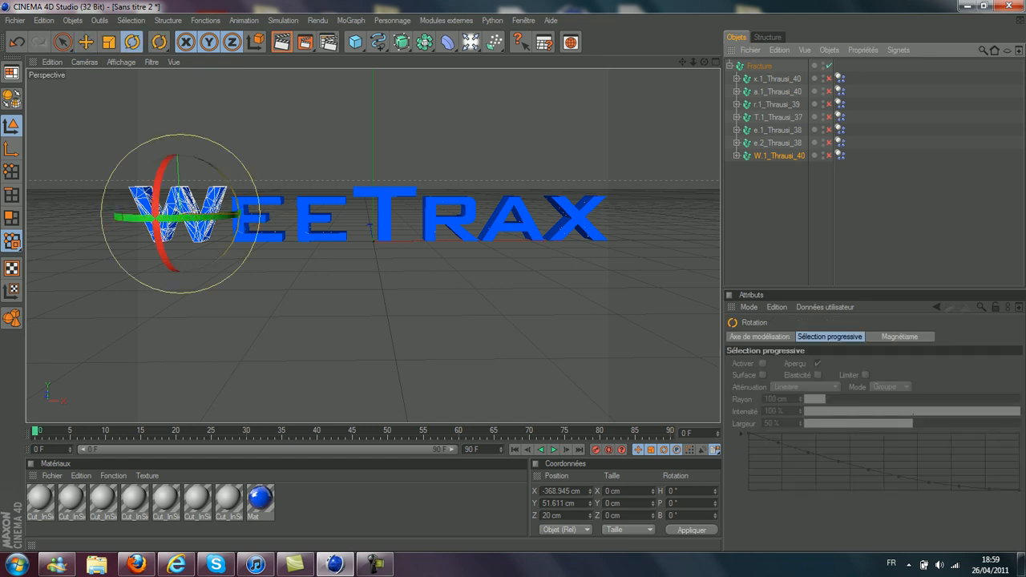
drag(228, 179, 230, 184)
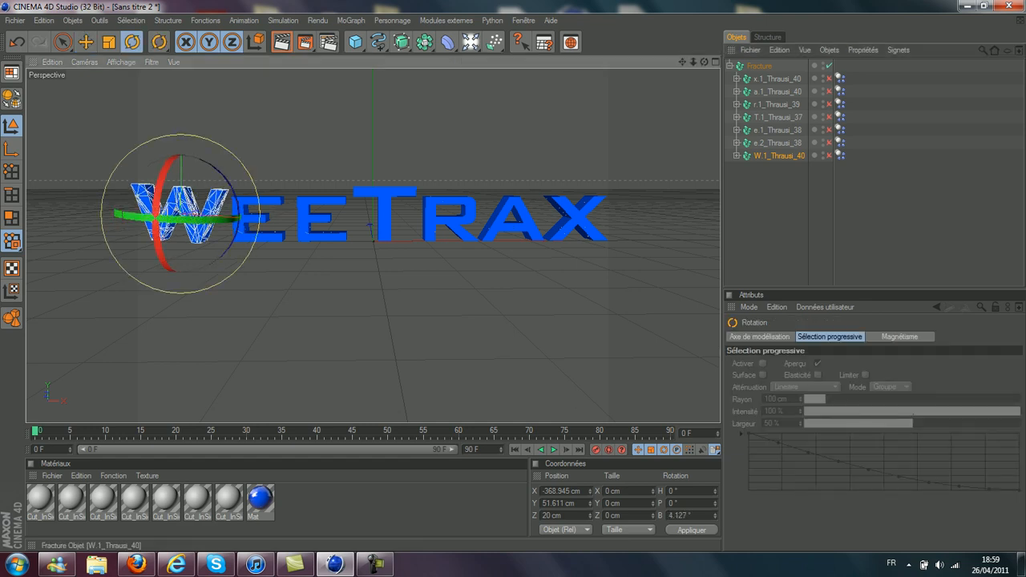
click(778, 143)
drag(250, 178, 262, 234)
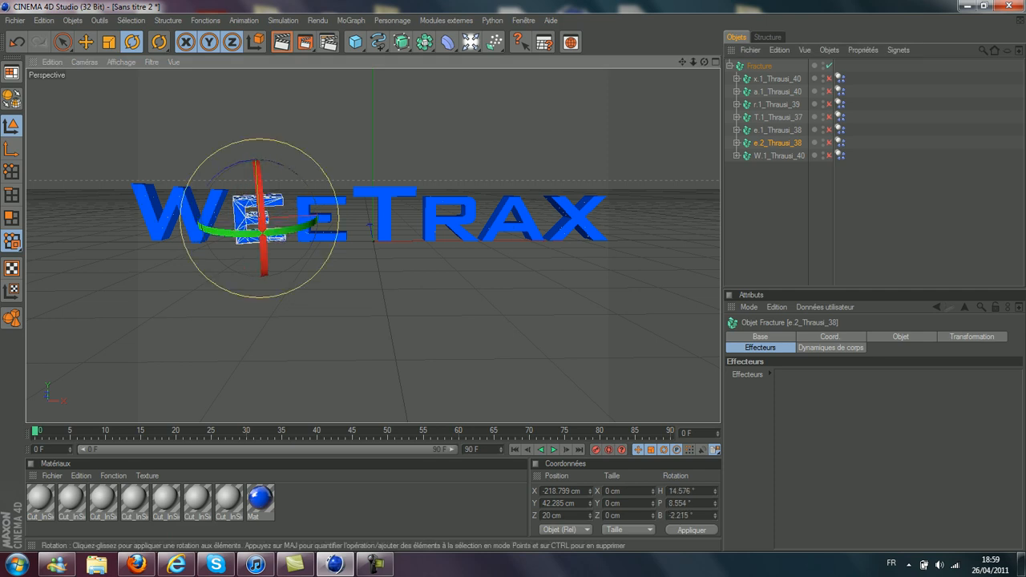
drag(228, 169, 227, 170)
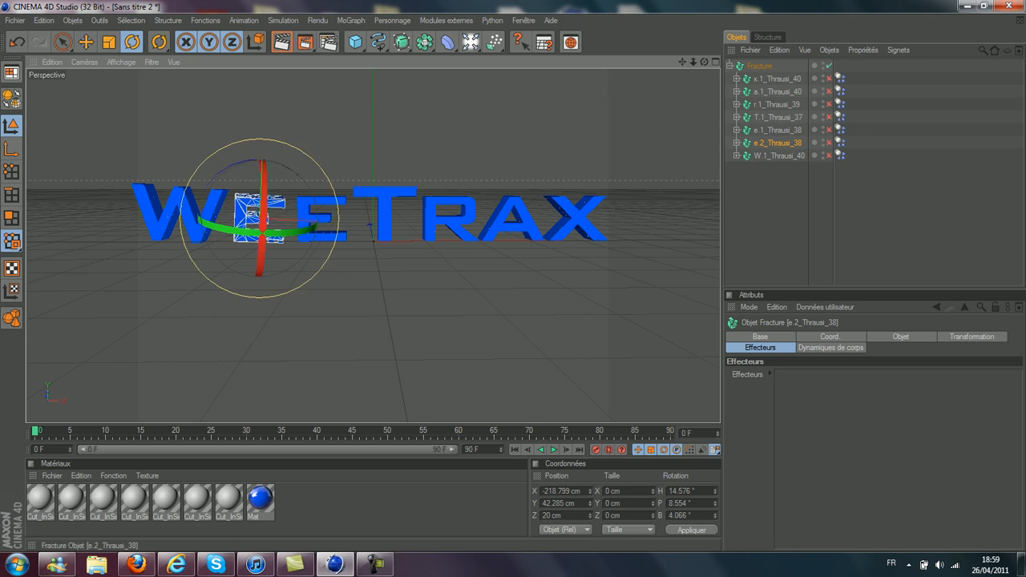
- Tilt the second E slightly counterclockwise and rotate the T to about H 5.6°, P 13.3°, B -1.3°
click(325, 228)
drag(373, 193, 367, 182)
drag(321, 224, 334, 221)
click(385, 215)
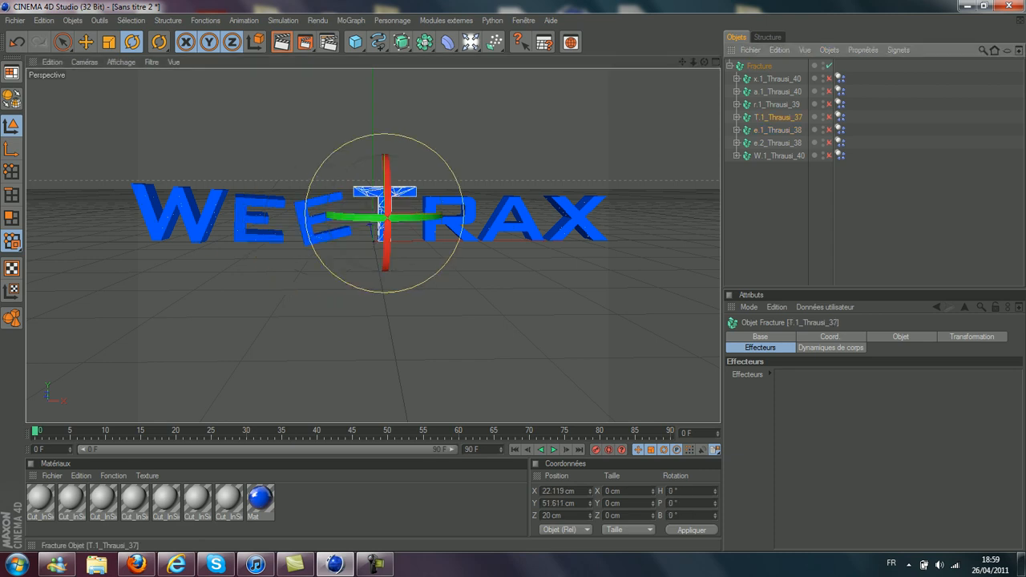
drag(387, 188, 372, 232)
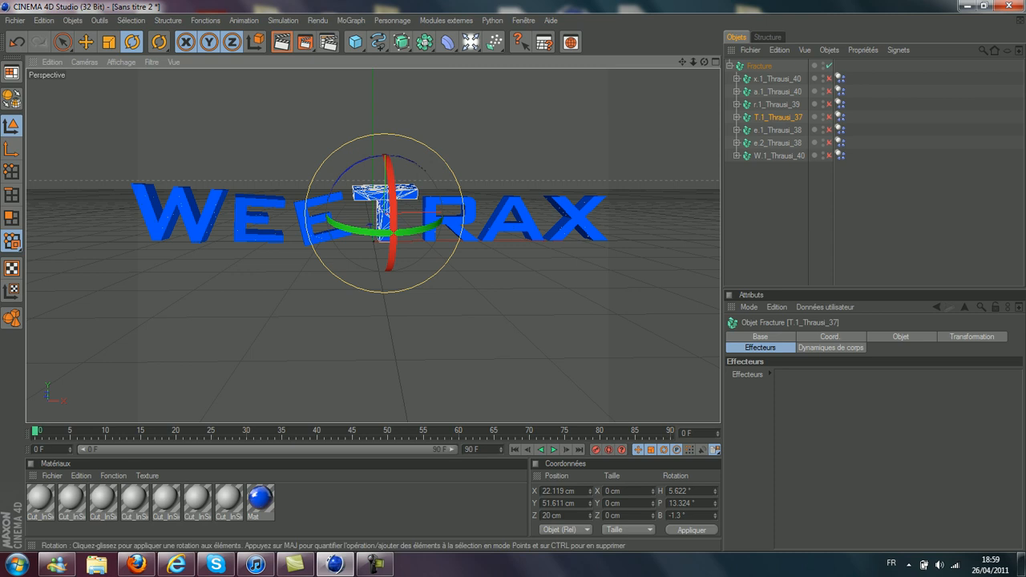
- Rotate the R to about H 11.3°, B -8.2° and the A to about H -1.1°, P -4.3°, B -5.1°
click(445, 216)
drag(448, 221, 467, 255)
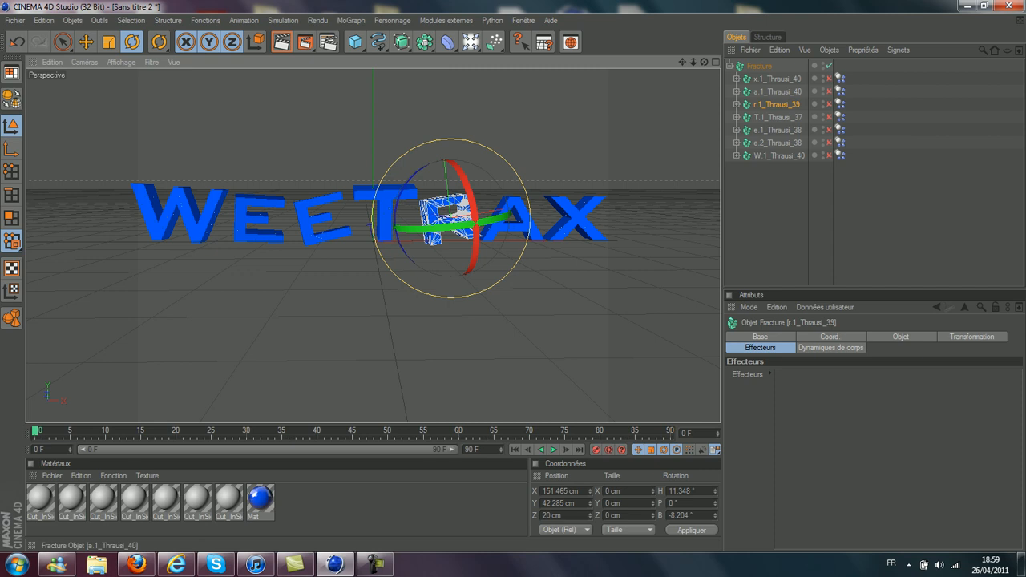
click(776, 91)
drag(522, 223, 563, 193)
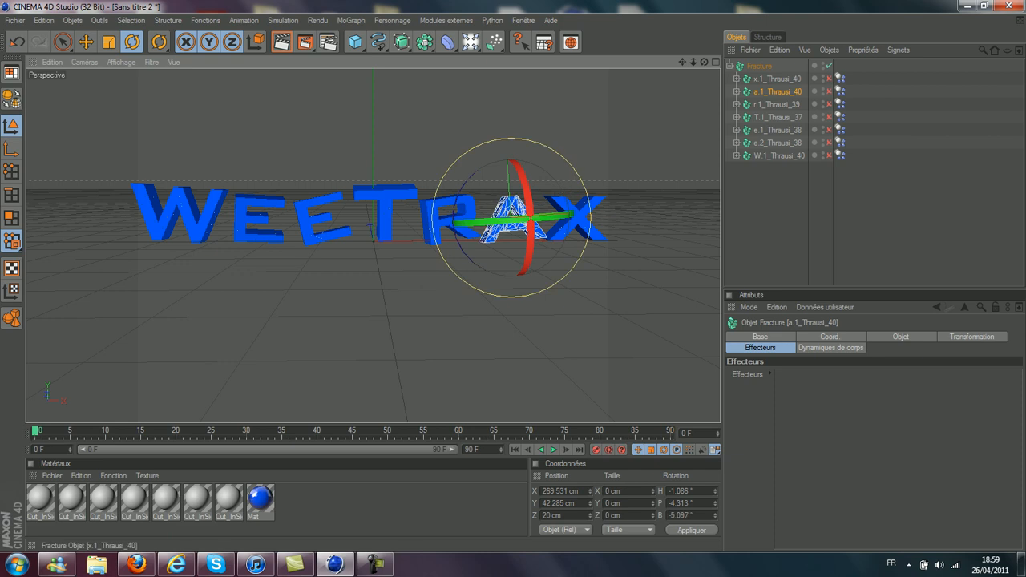
- Rotate the X to about H 2.2°, P -0.3°, B -7.1°
click(776, 78)
drag(539, 178, 535, 183)
mouse_move(535, 227)
mouse_down()
mouse_move(560, 227)
mouse_move(541, 228)
mouse_up()
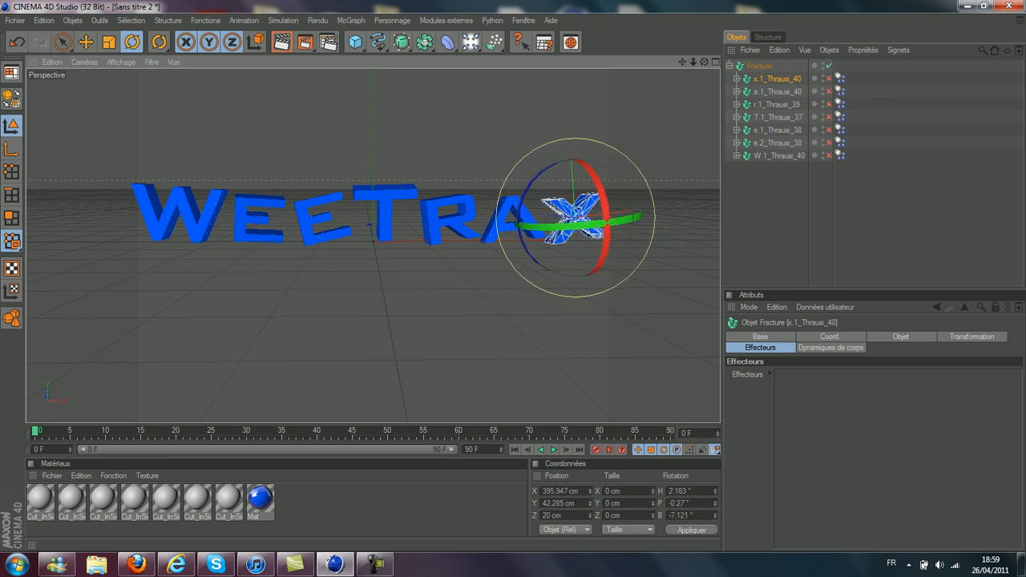
- Remove the seven letter groups as parents so their pieces sit directly under the Fracture object, and collapse its hierarchy
click(774, 221)
drag(791, 166, 770, 78)
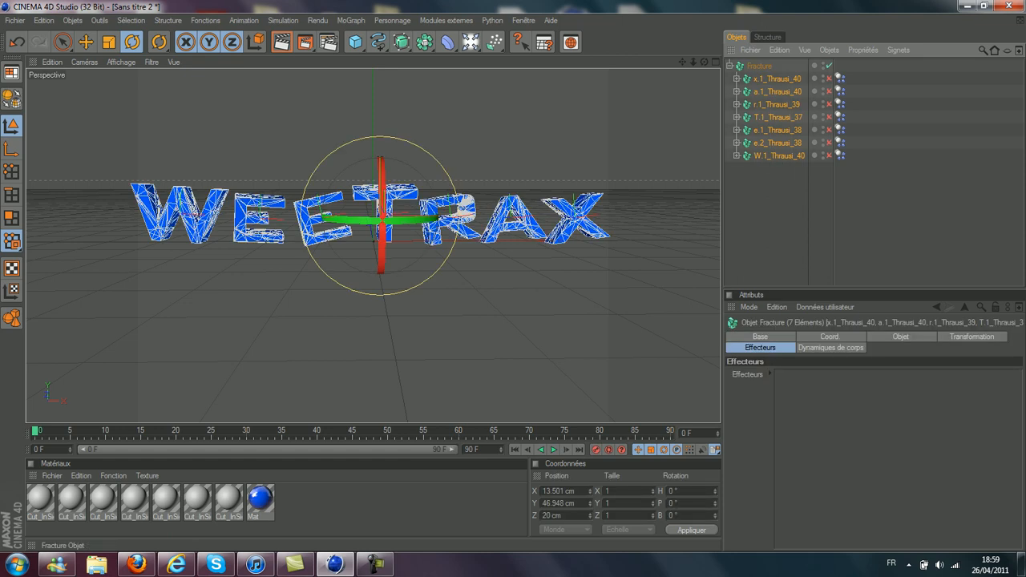
click(829, 49)
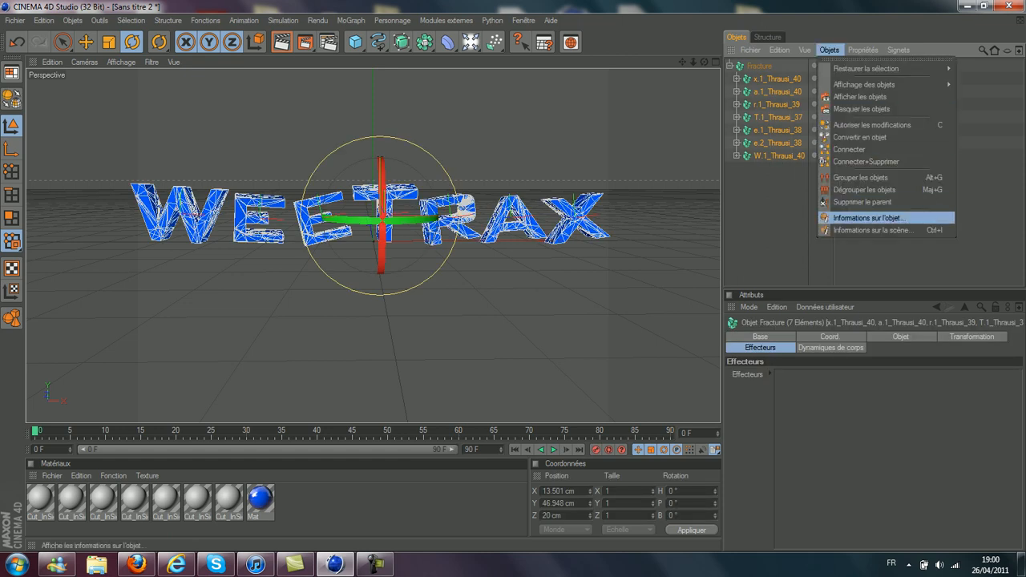
click(863, 202)
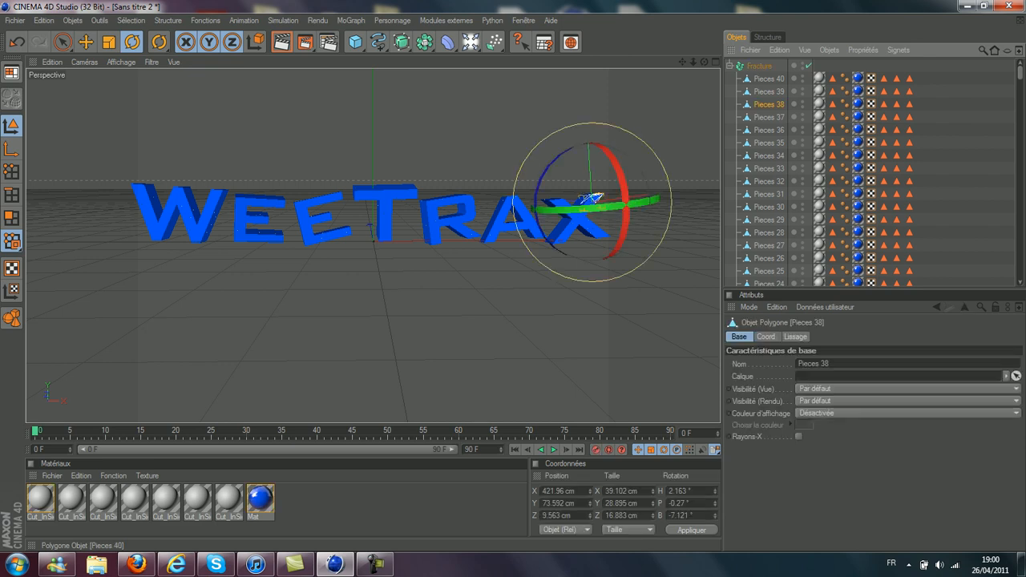
click(563, 213)
click(729, 66)
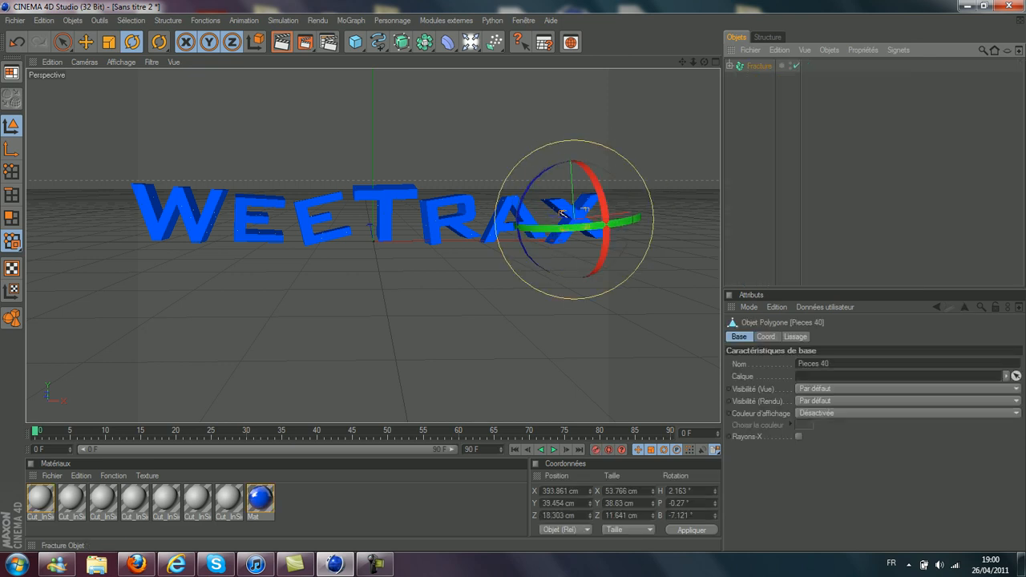
- Set the heading rotation (R.H) in the Fracture object's transformation settings to 9°
click(758, 66)
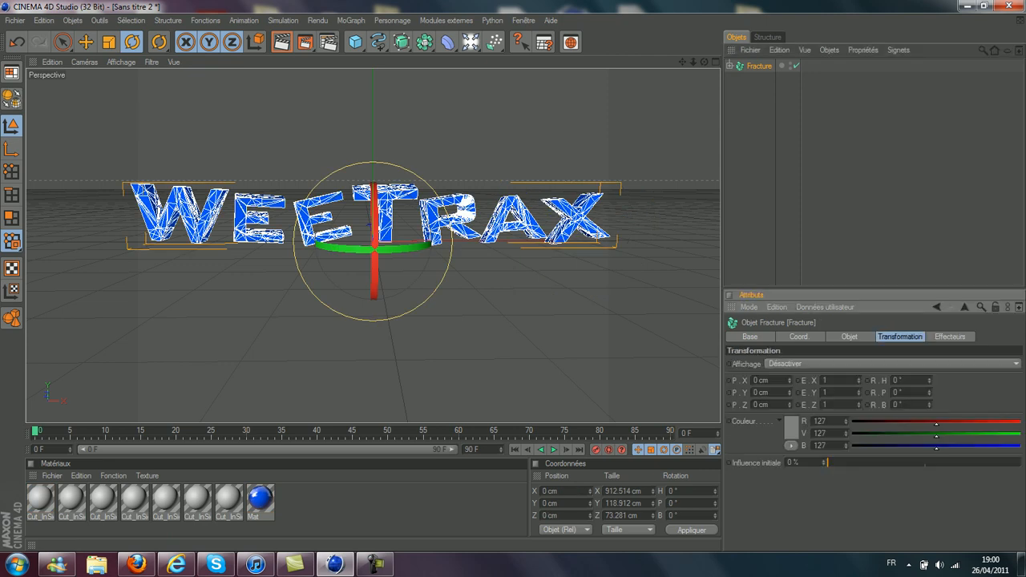
click(799, 336)
click(849, 337)
click(899, 336)
double_click(896, 379)
text(9)
key(Return)
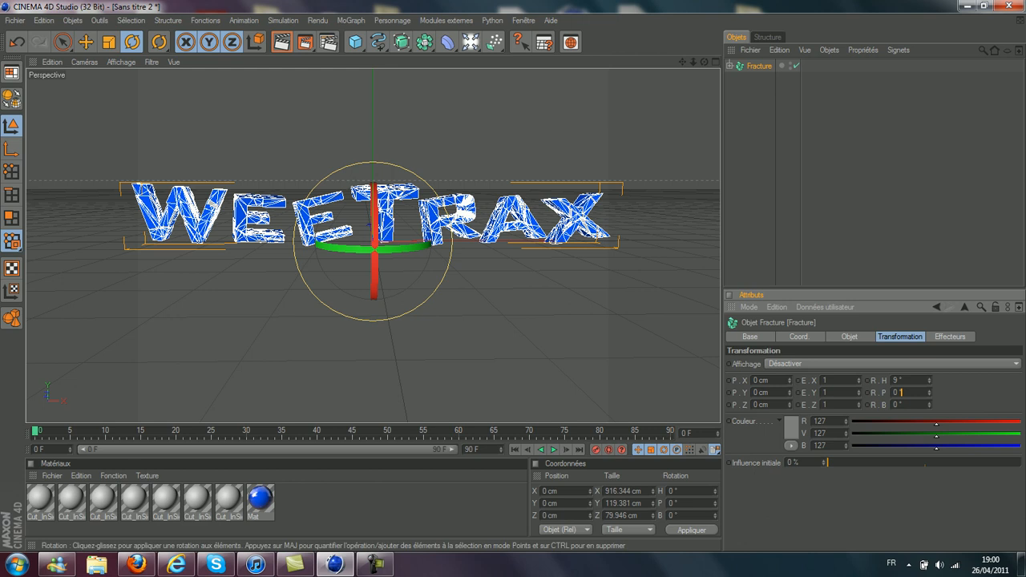
- Deselect everything and render the perspective view to preview the cracked text, ending with the normal viewport display
click(513, 320)
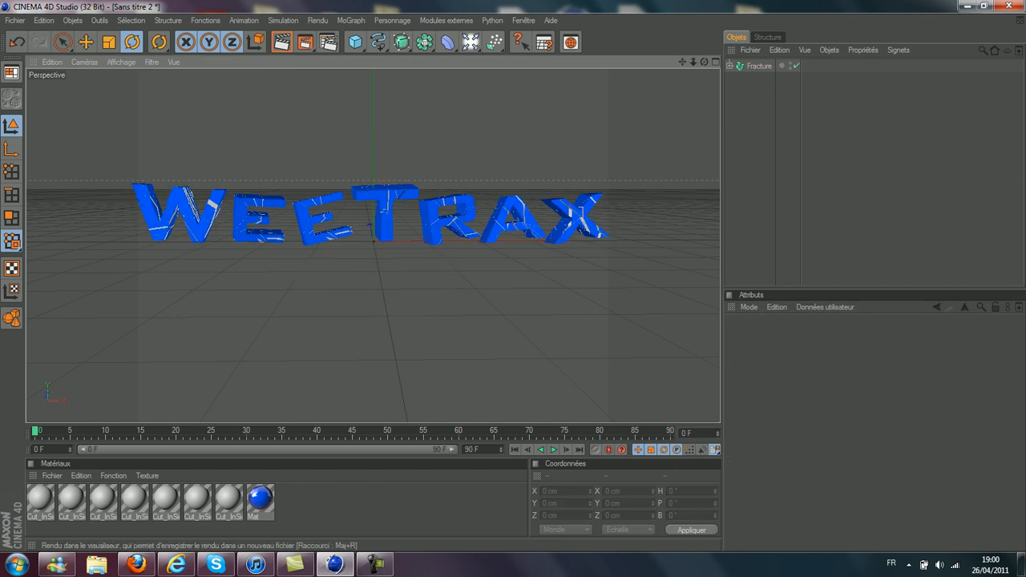
click(282, 42)
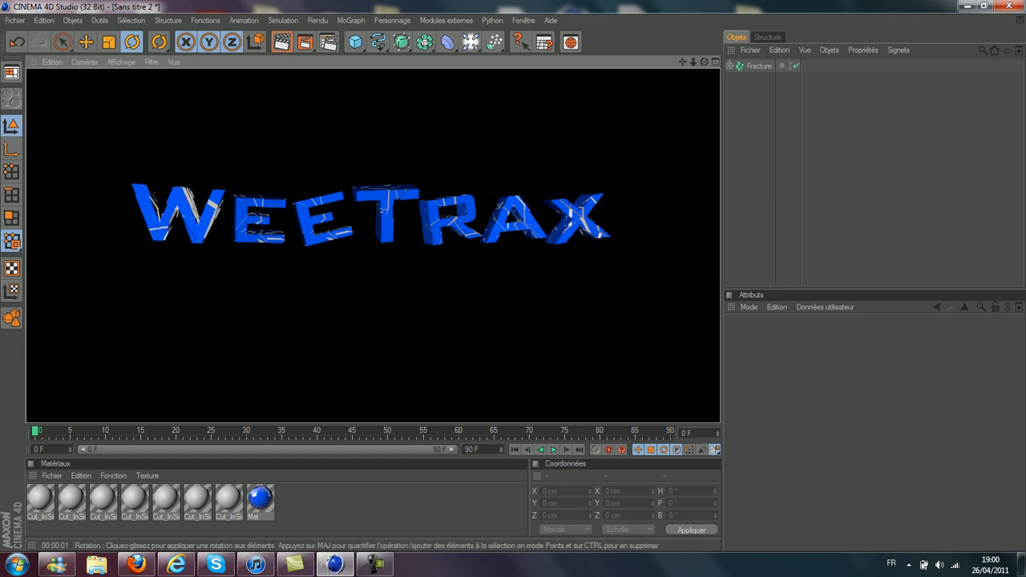
key(a)
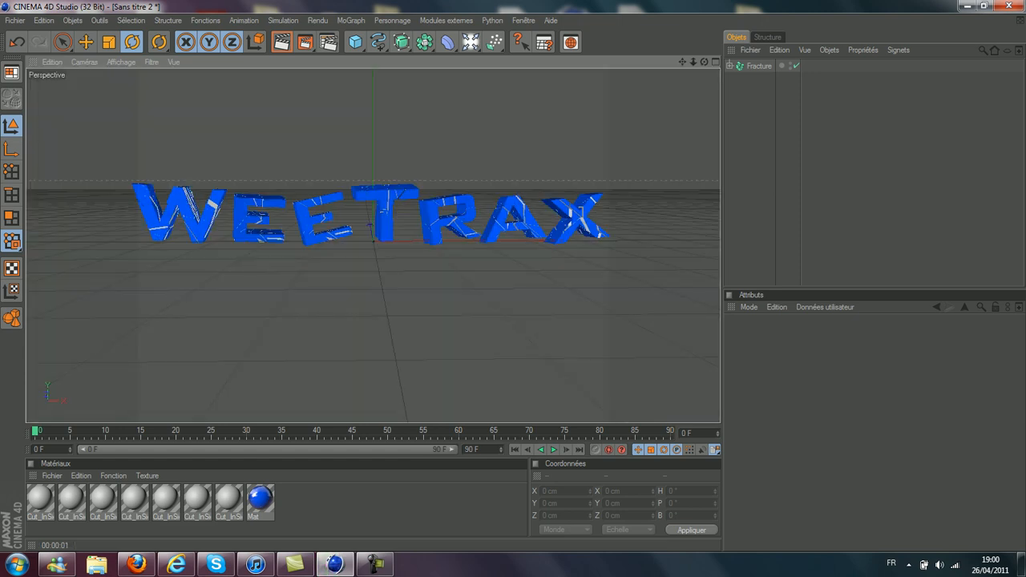
- Change the blue text material's colour to a lighter blue, RGB 0, 114, 255
click(260, 499)
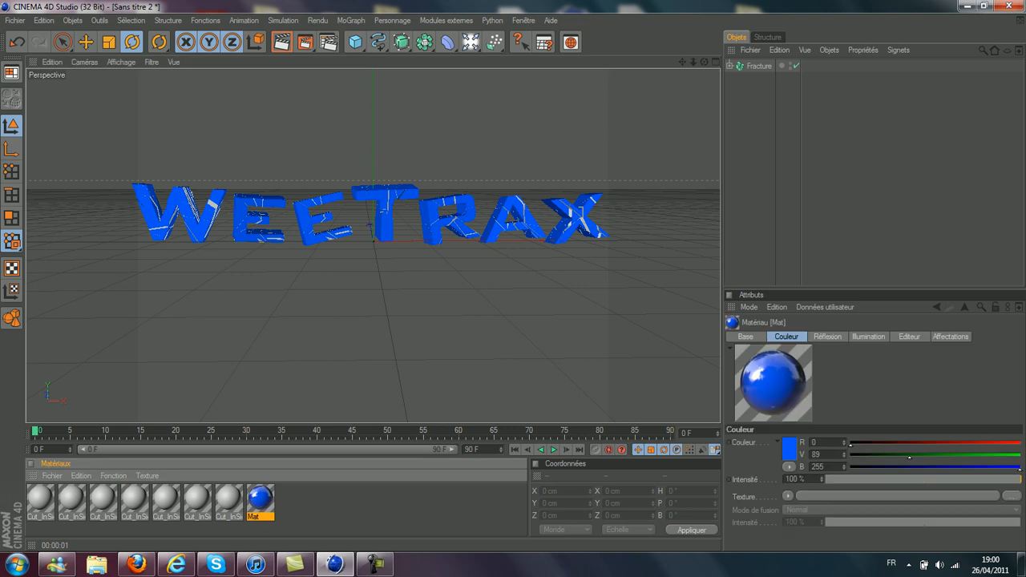
click(789, 446)
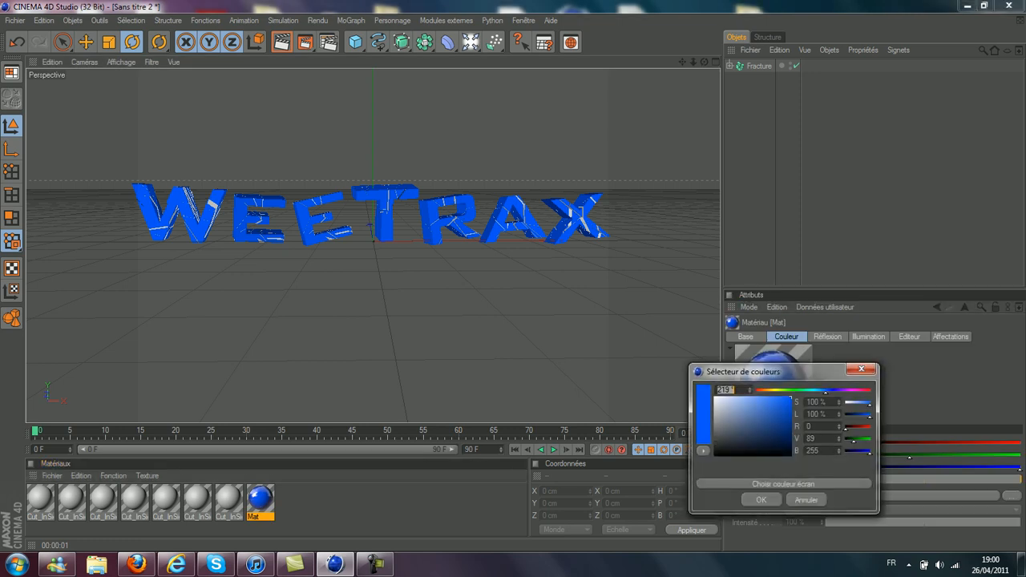
drag(826, 392, 823, 392)
click(760, 499)
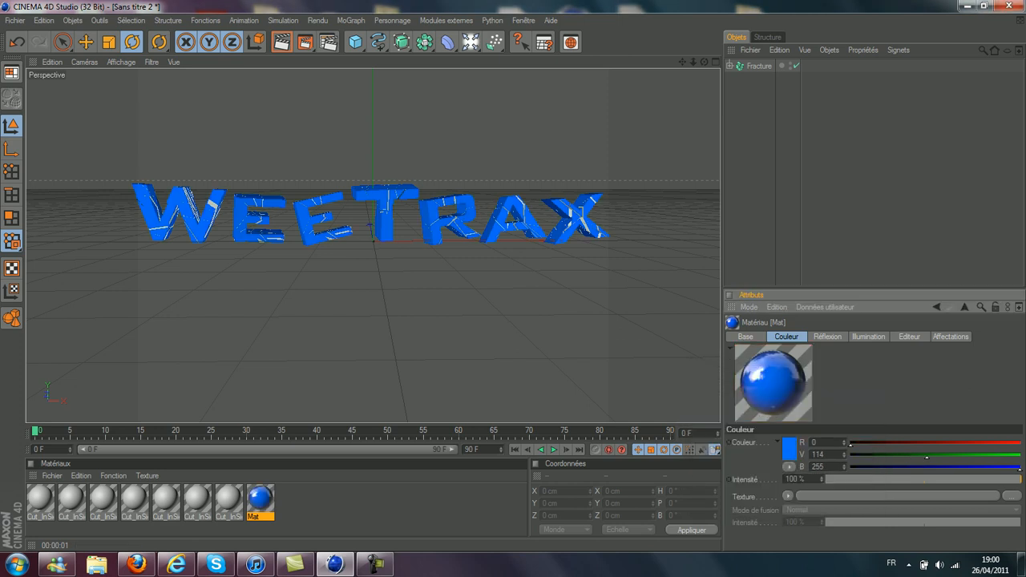
click(369, 506)
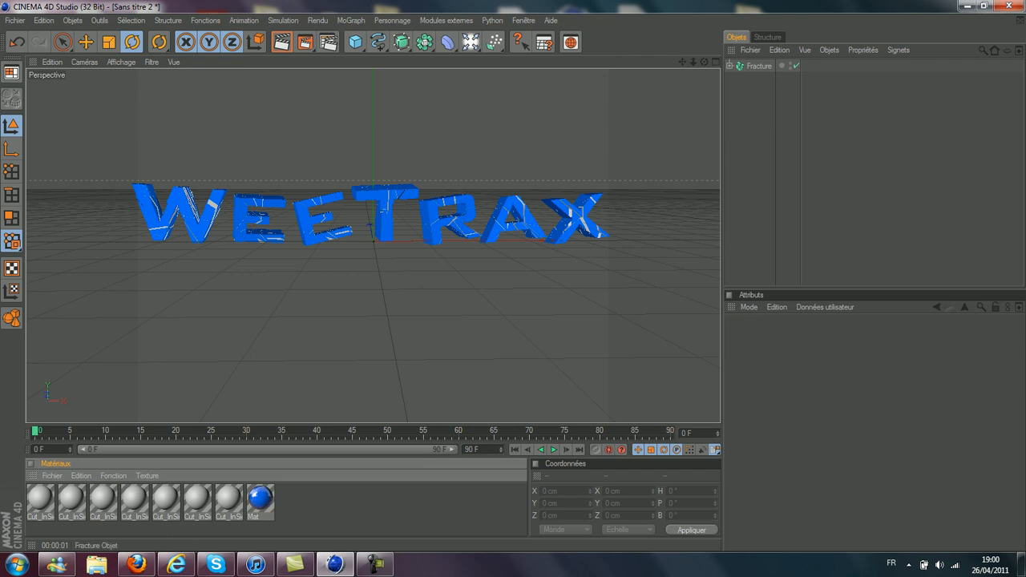
- Add a MoGraph Simple effector to the Fracture object and set its P.Y position parameter to 0 cm
click(759, 66)
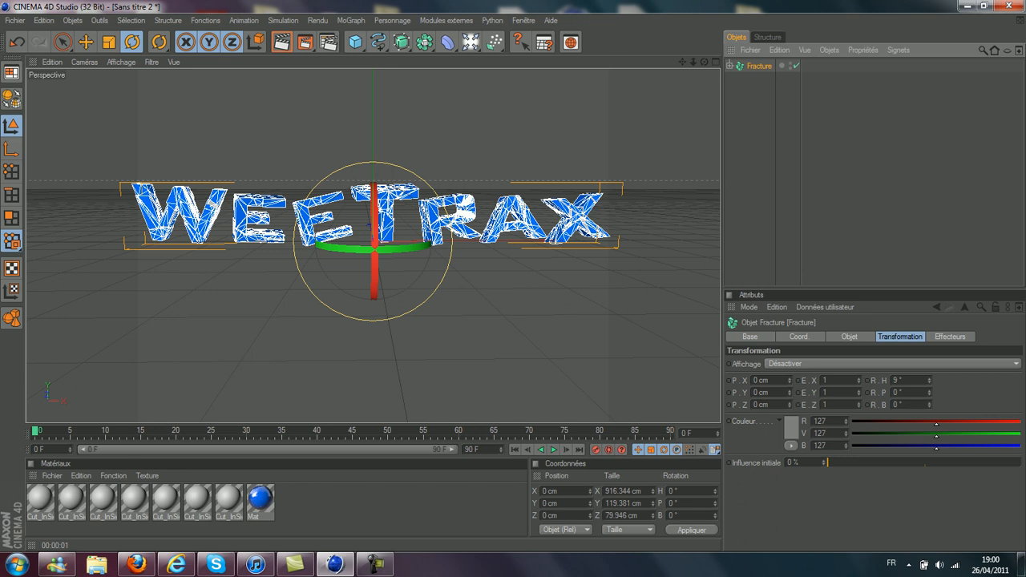
click(350, 20)
mouse_move(377, 38)
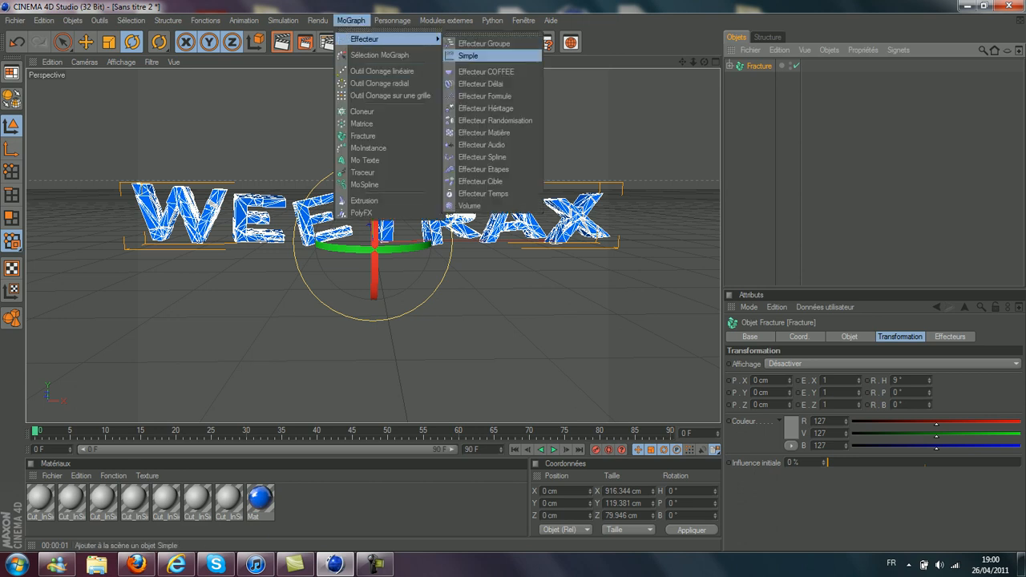
click(473, 55)
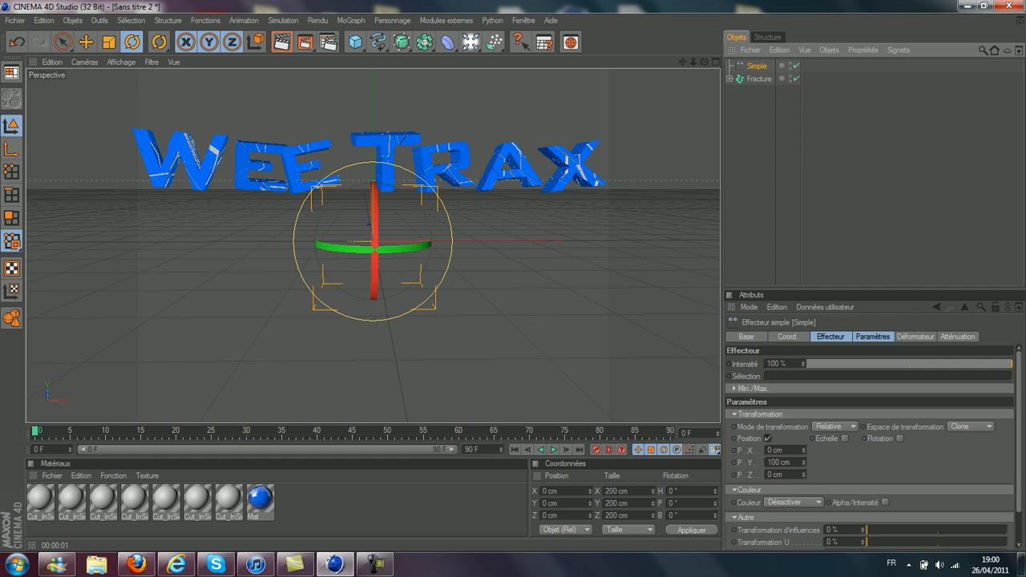
click(770, 462)
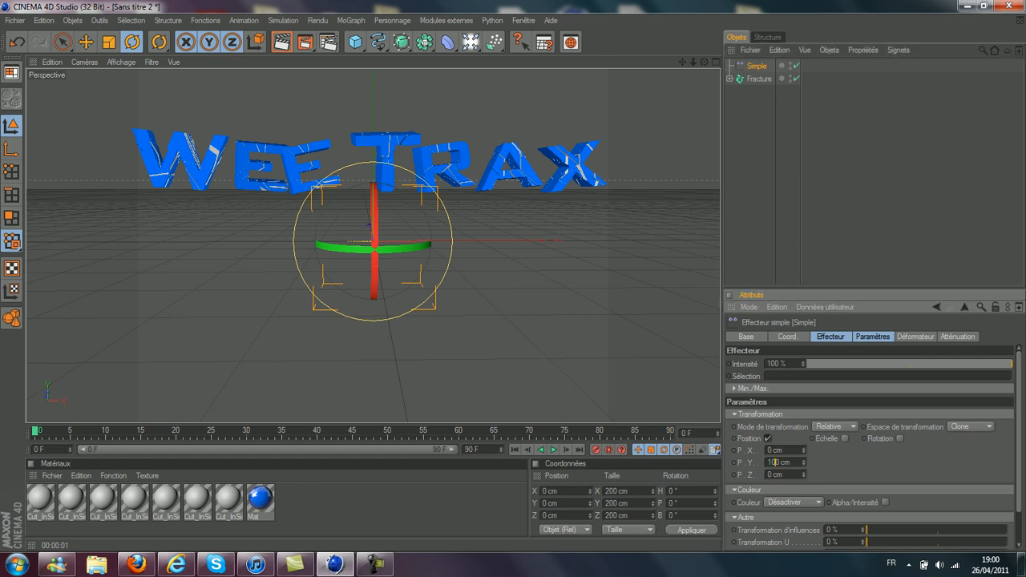
text(0)
click(781, 450)
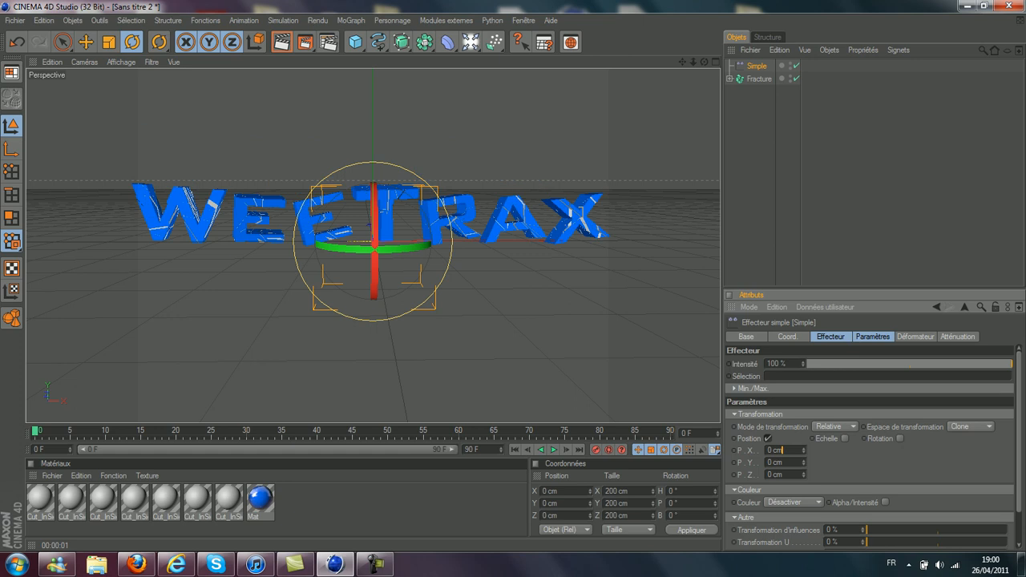
- Set the Simple effector's transformation mode to Absolue and enable its scale, rotation and uniform scale options
click(834, 427)
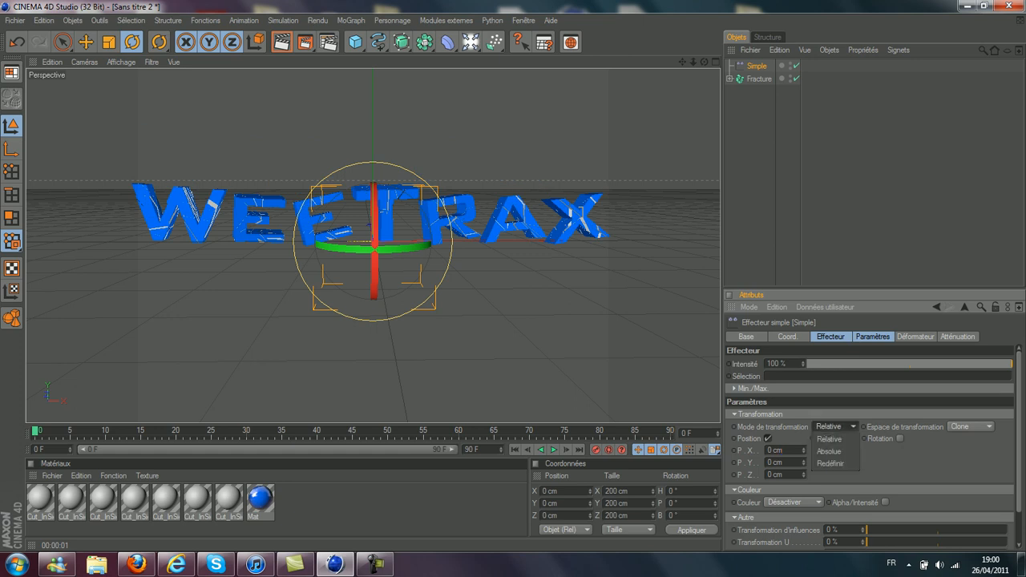
click(828, 452)
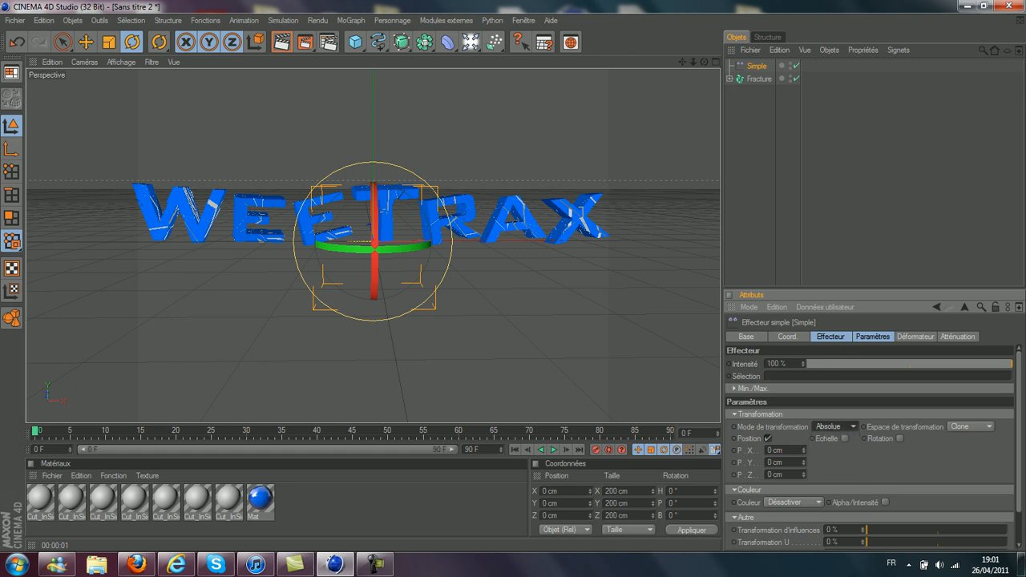
click(845, 438)
click(952, 438)
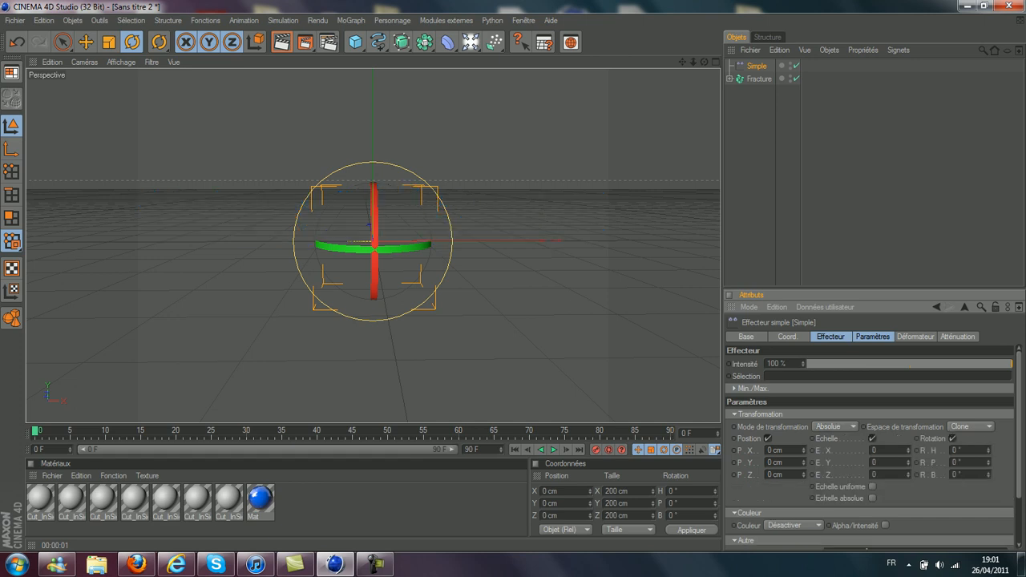
click(872, 487)
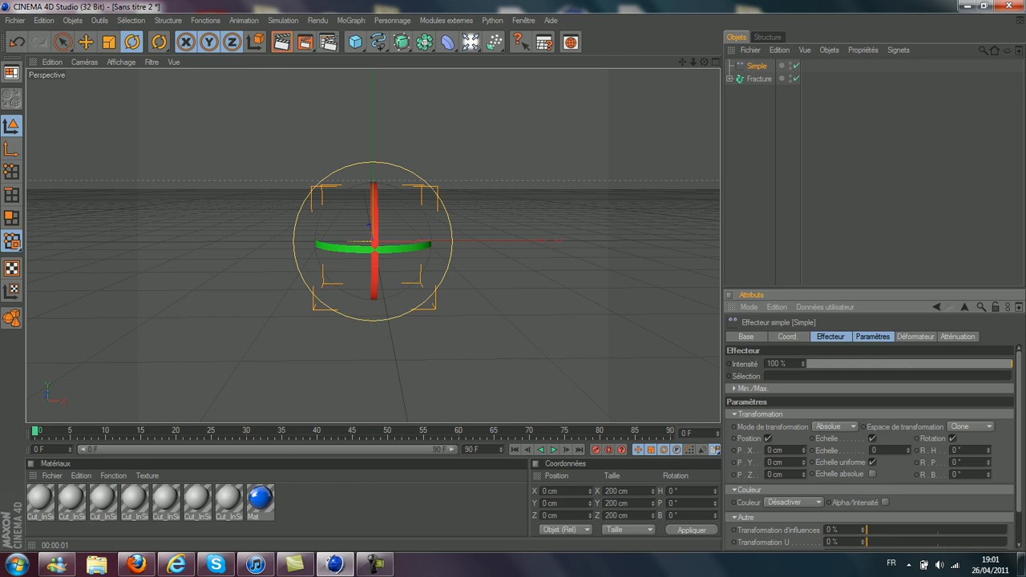
- Give the Simple effector a Linéaire falloff shape with its Atténuation value at 100%
click(916, 337)
click(958, 336)
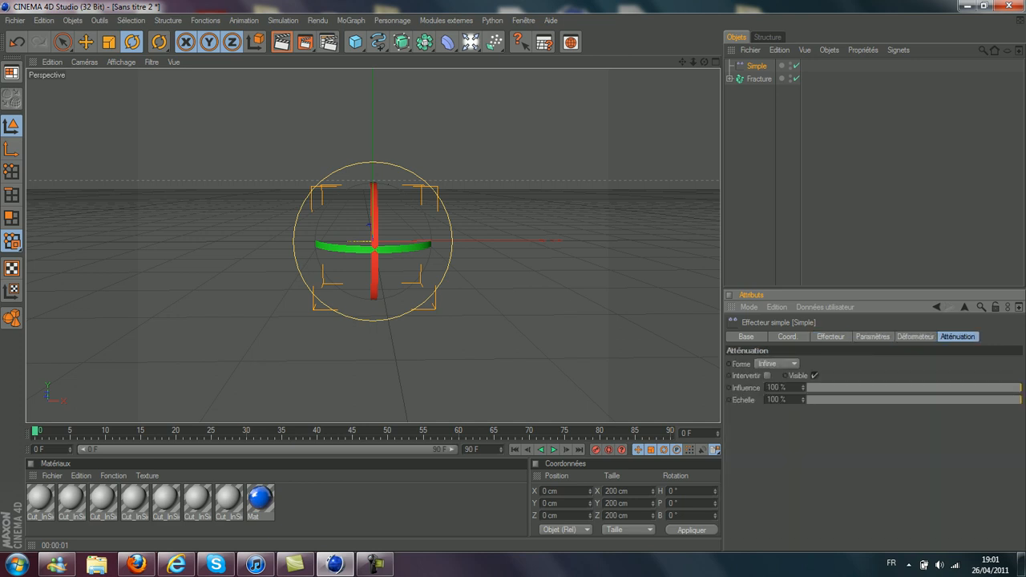
click(775, 363)
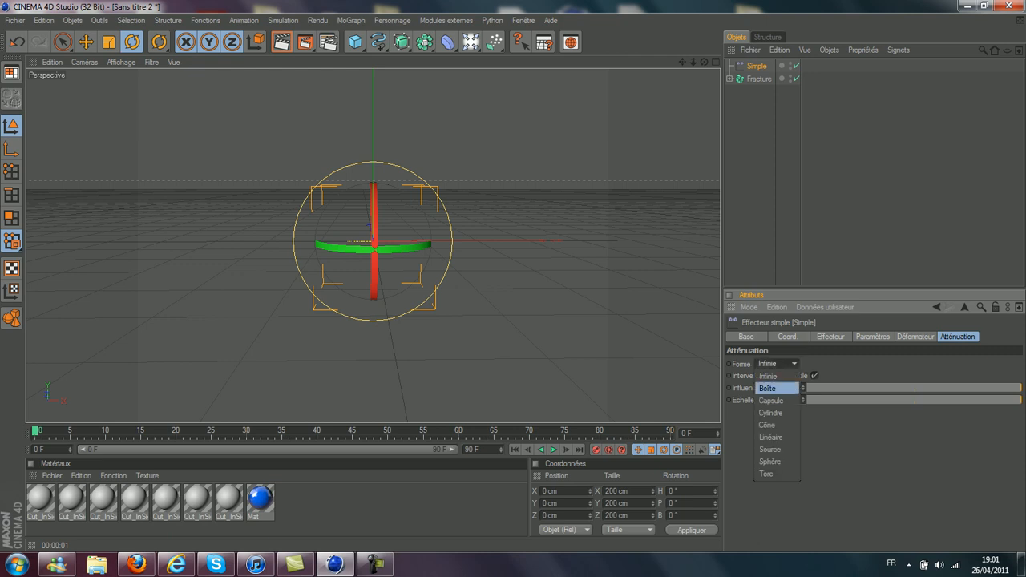
click(774, 425)
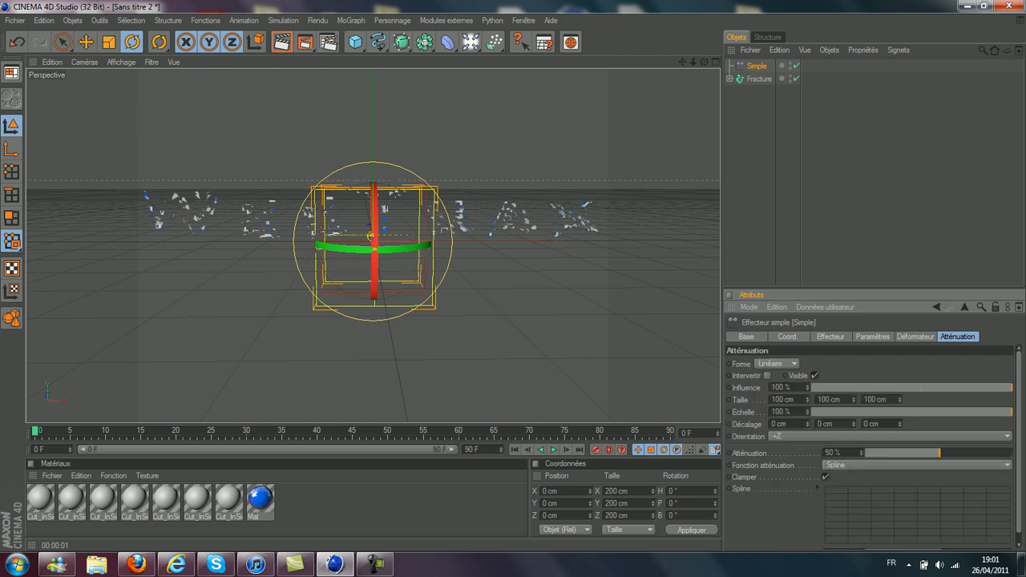
drag(939, 453, 1011, 453)
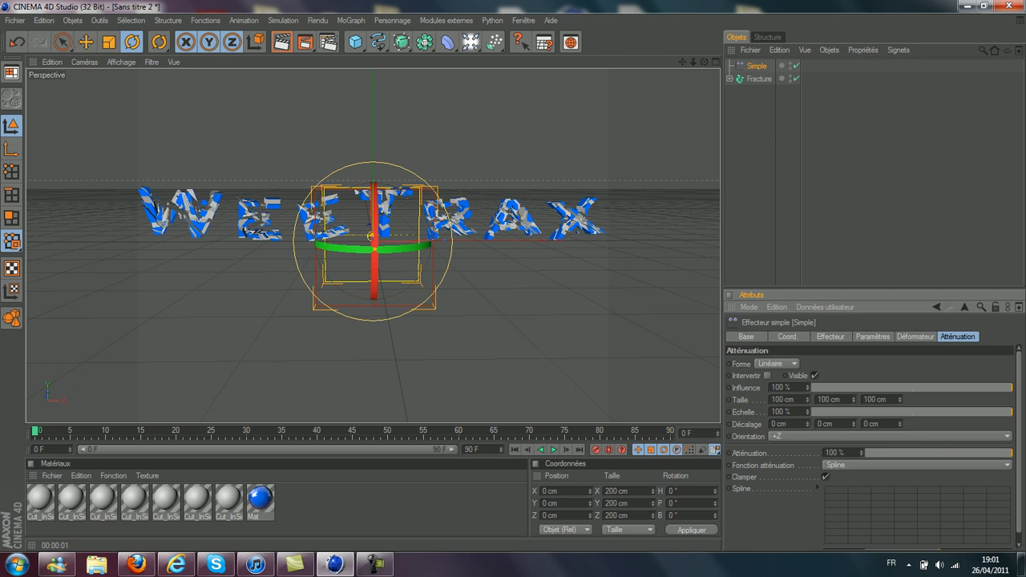
- Set the Simple effector's heading rotation to 90° and move it along X to about 543 cm, at the end of the text
click(746, 337)
click(788, 336)
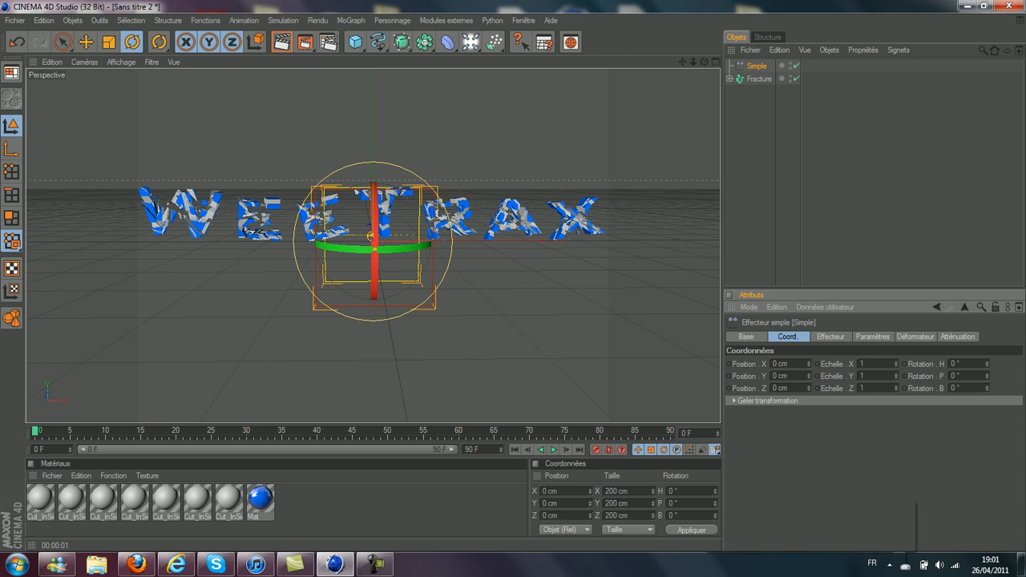
double_click(953, 364)
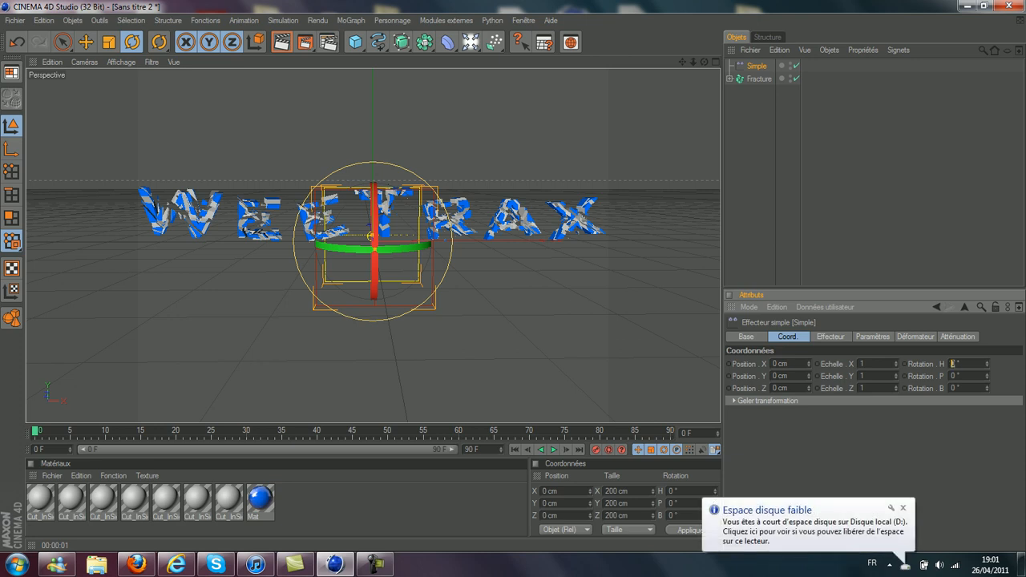
text(90)
key(Tab)
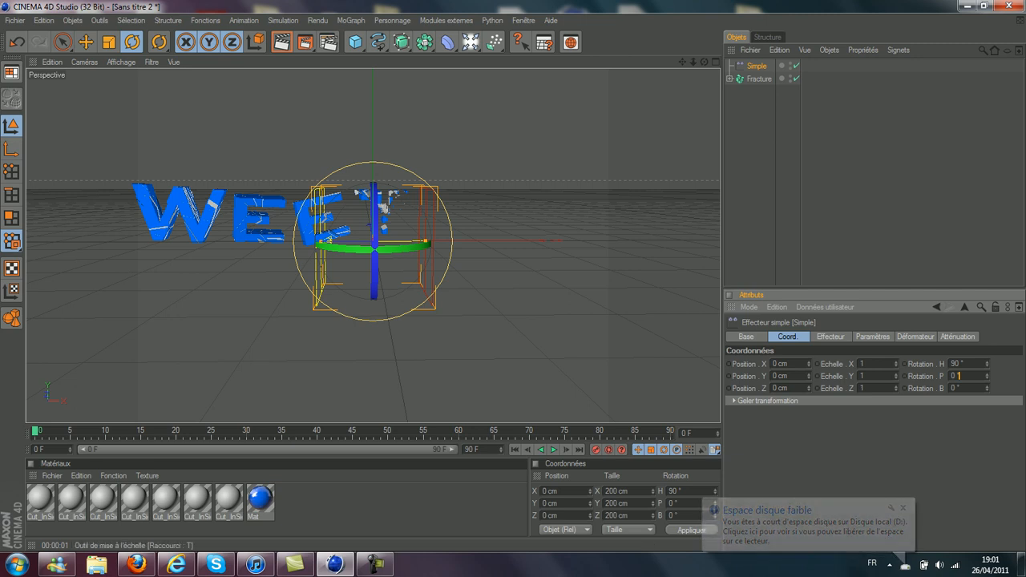
click(86, 41)
drag(325, 240, 611, 240)
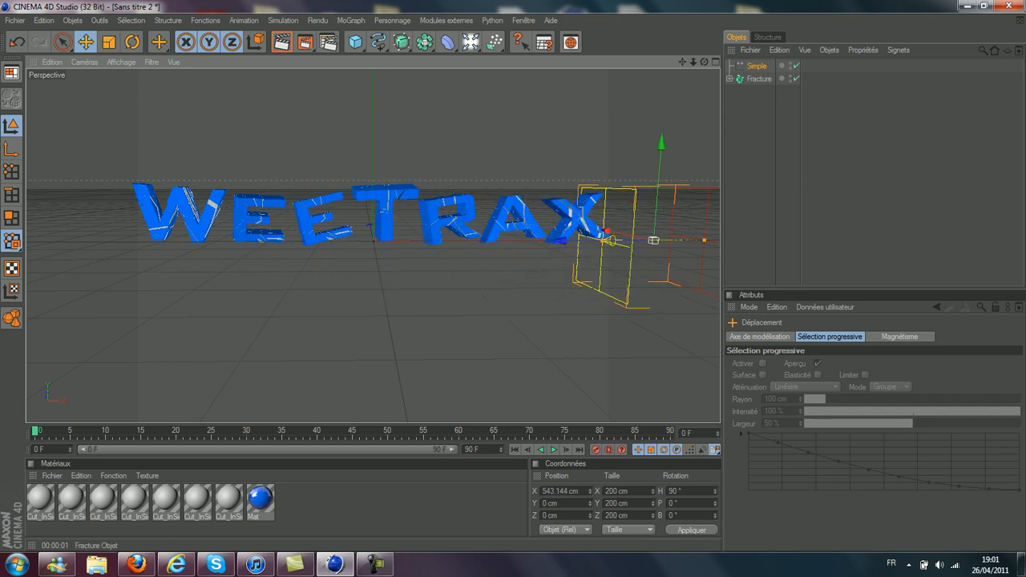
- Set the Simple effector's uniform scale parameter to -3.5 and move it along X to about -645 cm, past the start of the text
click(756, 66)
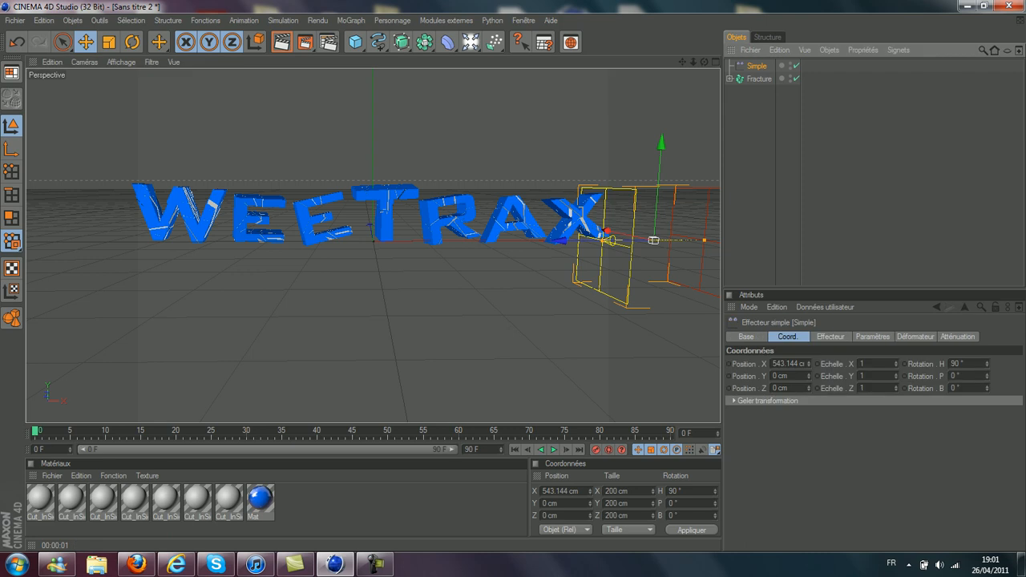
click(830, 337)
click(872, 336)
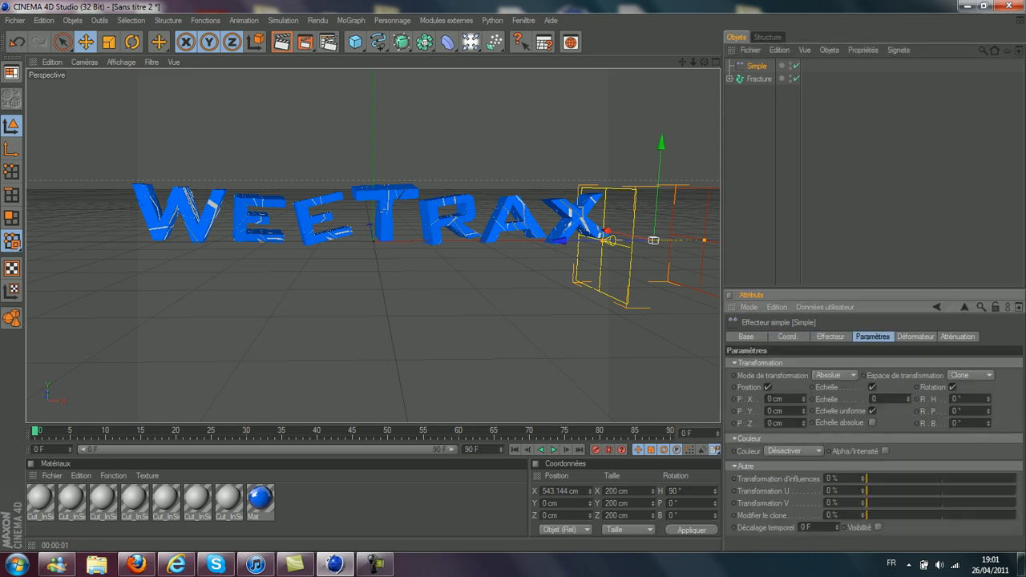
double_click(875, 399)
text(-3.50)
click(960, 399)
drag(559, 241, 30, 242)
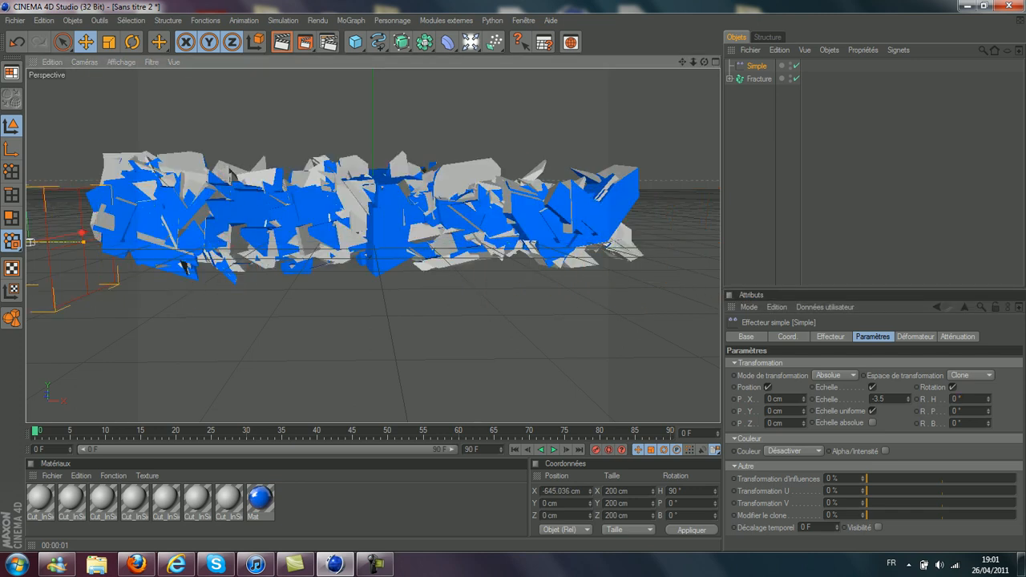
- Set the Simple effector's rotation parameters to R.H -55°, R.P -19° and R.B 27°
click(955, 399)
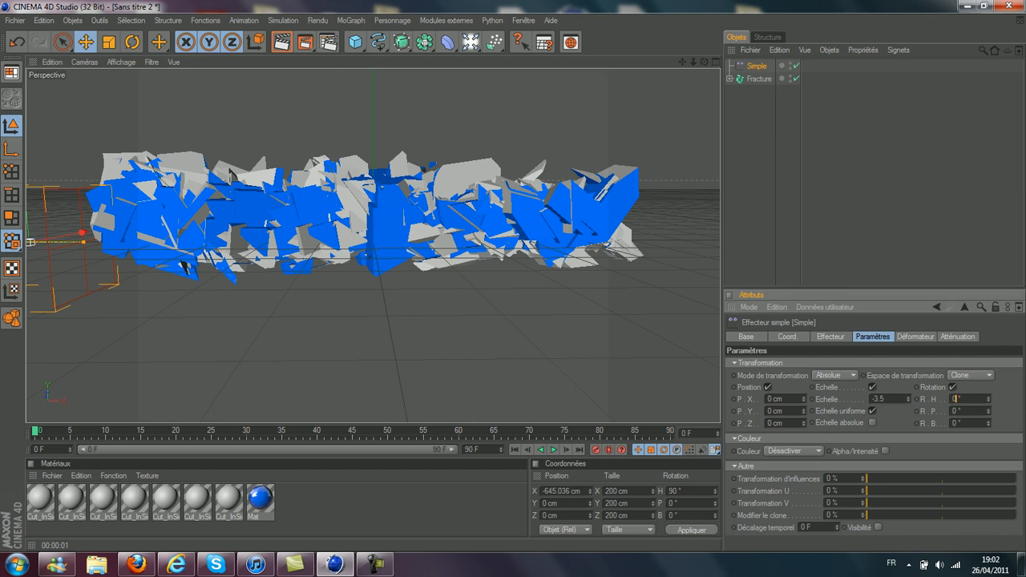
drag(988, 399, 988, 415)
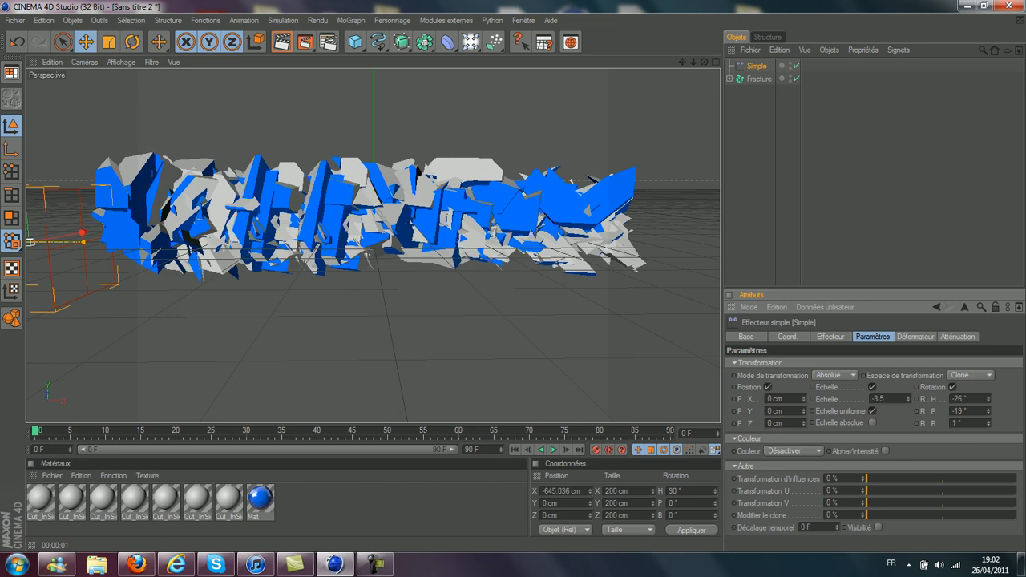
drag(988, 423, 988, 418)
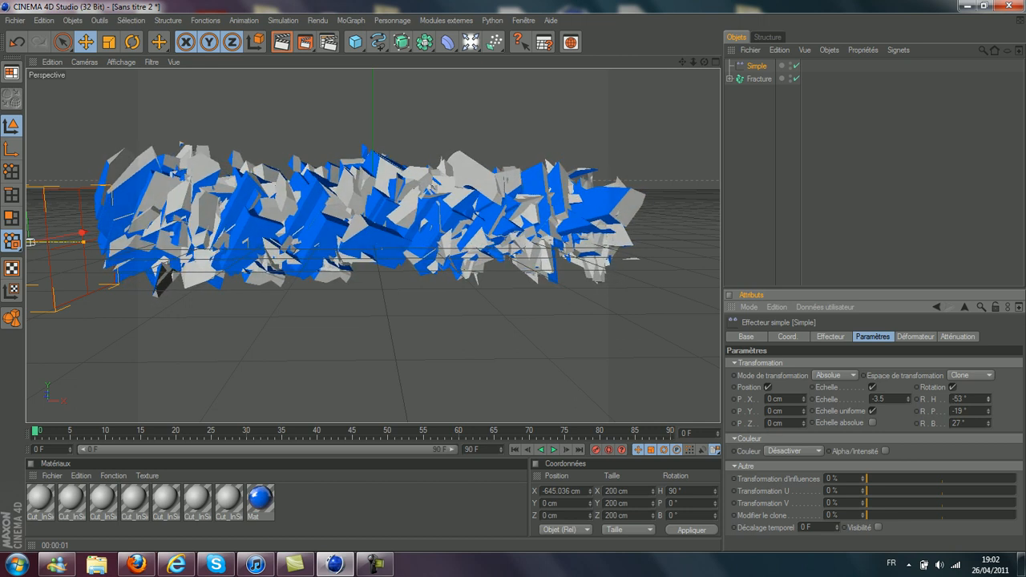
mouse_move(693, 62)
mouse_down()
mouse_move(683, 61)
mouse_move(687, 70)
mouse_move(683, 61)
mouse_move(693, 63)
mouse_up()
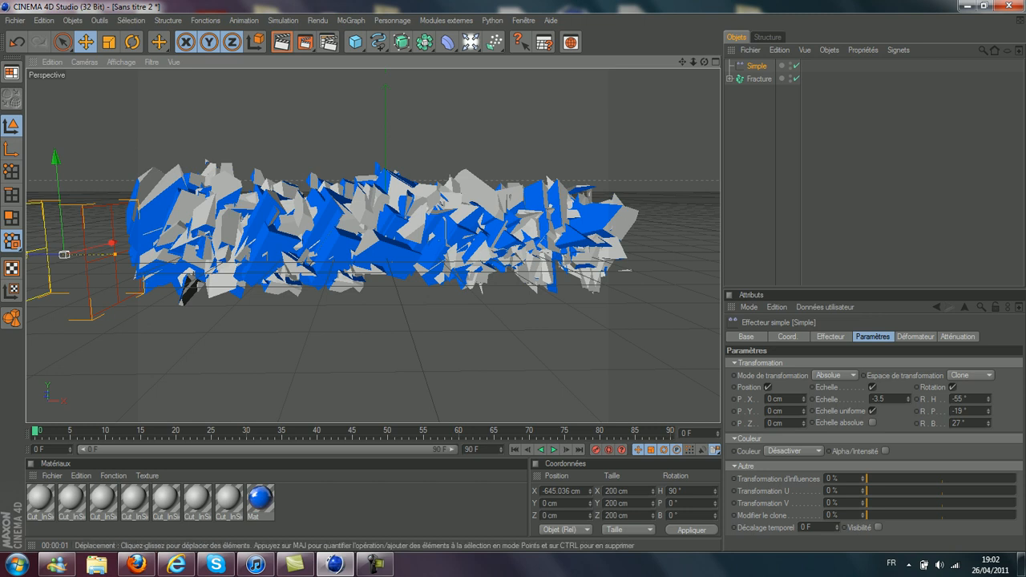
- Add a floor (Sol) object and raise it to about Y 30 cm
click(355, 42)
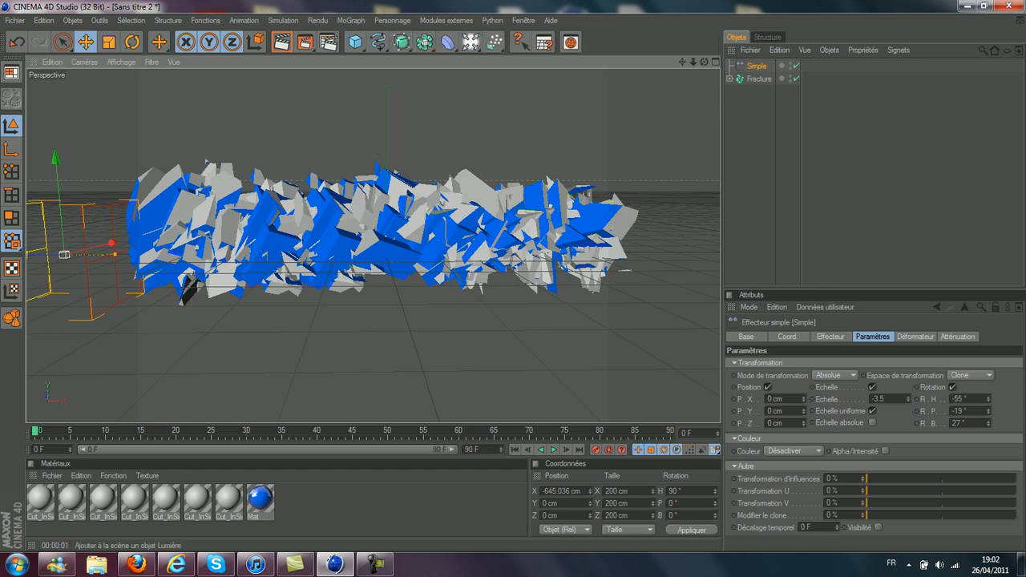
click(470, 42)
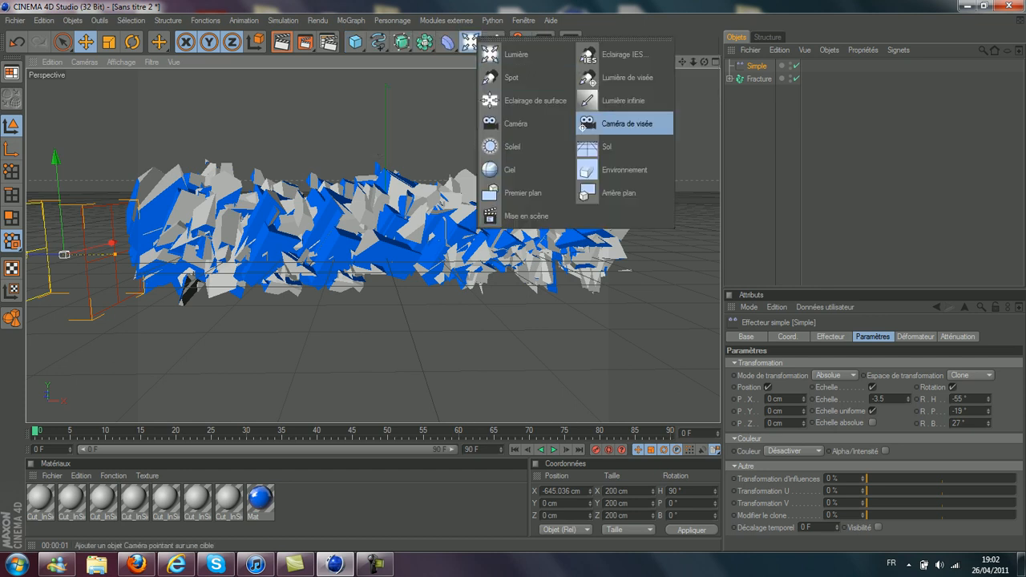
click(607, 146)
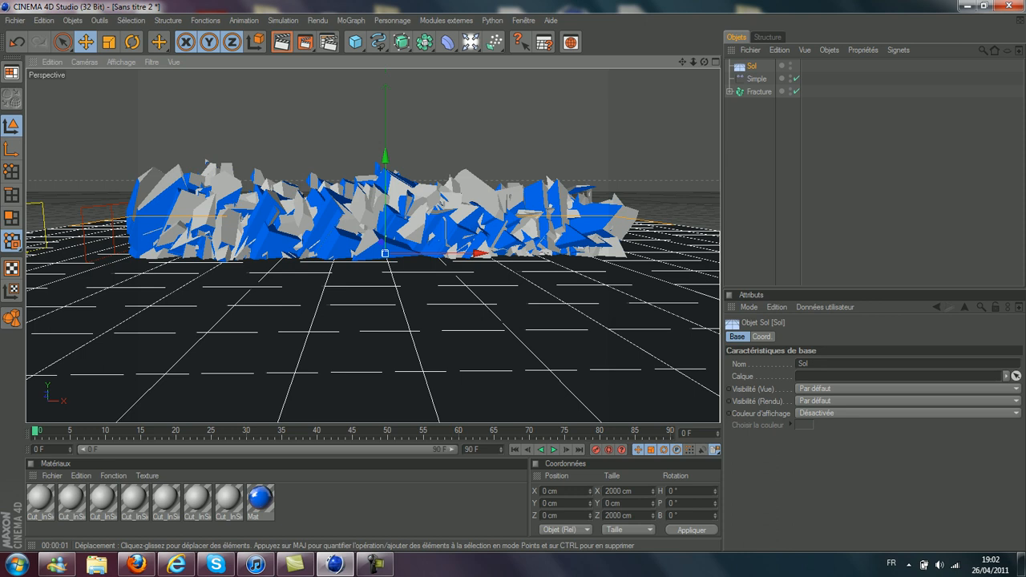
drag(385, 157, 385, 142)
mouse_move(704, 61)
mouse_down()
mouse_move(704, 70)
mouse_move(704, 37)
mouse_move(702, 63)
mouse_up()
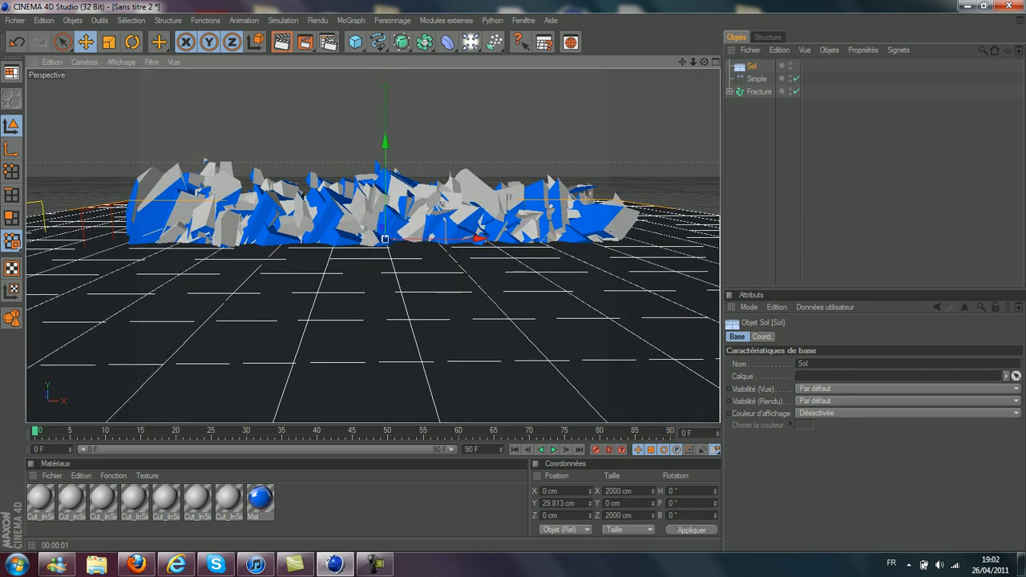
- Set the Fracture object's transformation offsets to P.X 2 cm and P.Y 17 cm, and move the Simple effector along X to about 595 cm
click(759, 91)
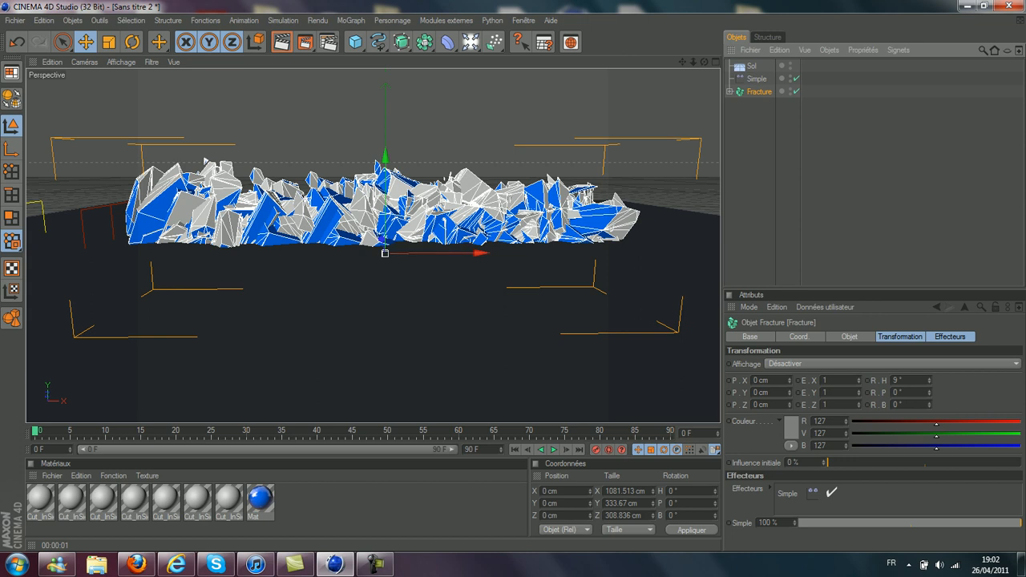
mouse_move(790, 380)
mouse_down()
mouse_move(789, 390)
mouse_move(789, 379)
mouse_up()
click(757, 79)
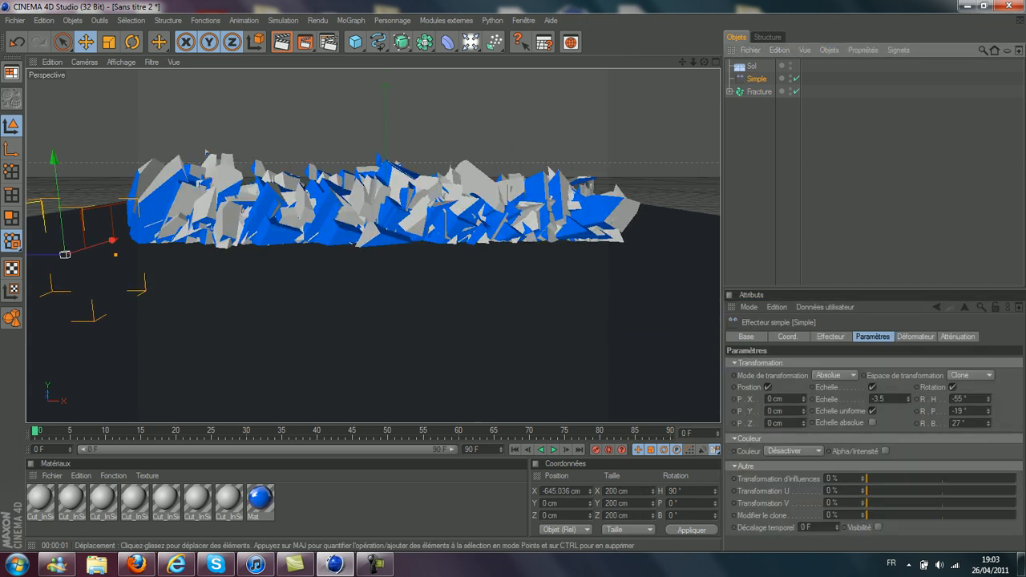
drag(65, 254, 579, 253)
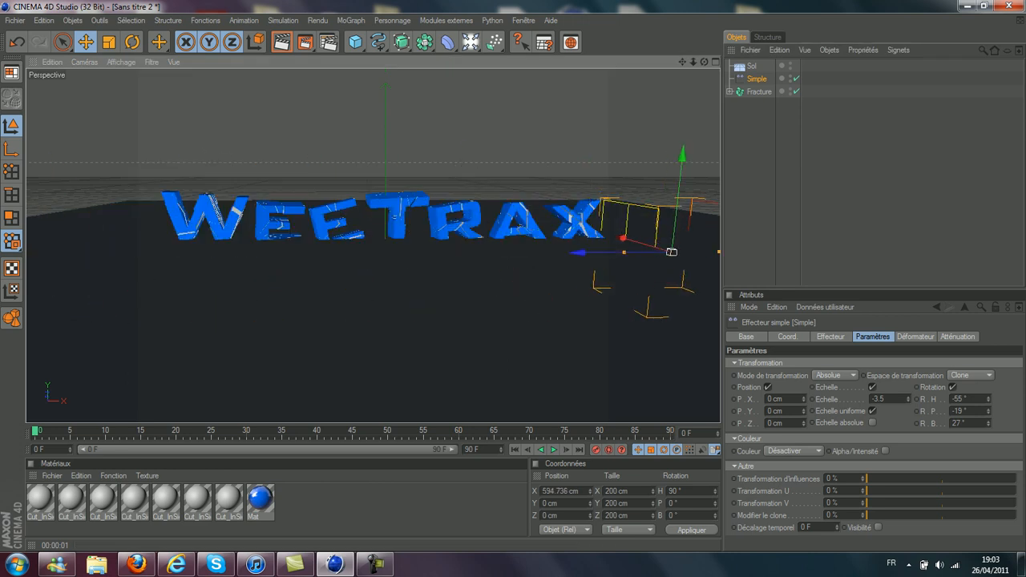
- Set the Fracture object's P.Y offset to 26 cm and raise the object to about Y 40 cm above the floor
click(385, 252)
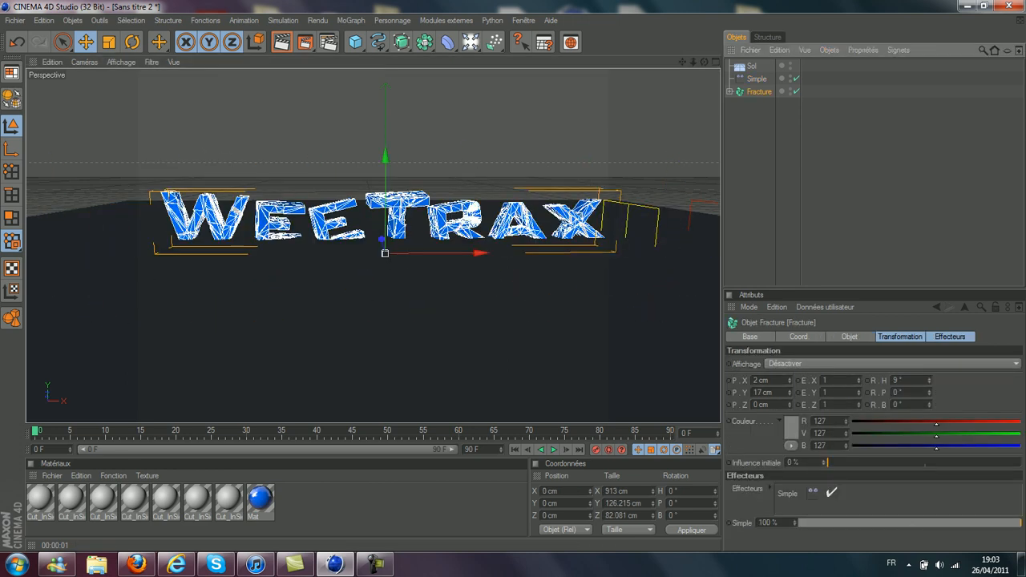
drag(789, 393, 789, 386)
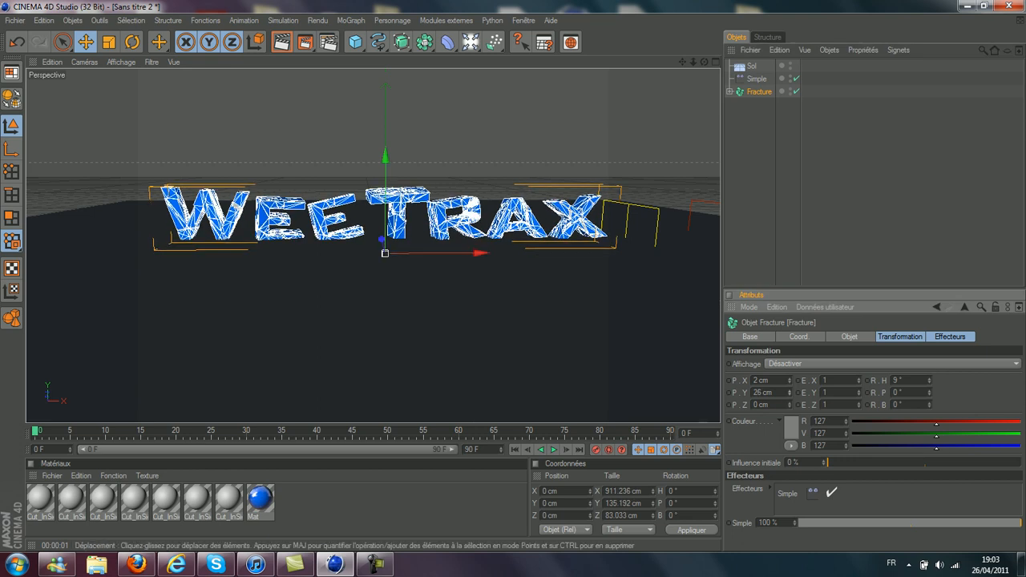
mouse_move(385, 156)
mouse_down()
mouse_move(385, 207)
mouse_move(385, 138)
mouse_up()
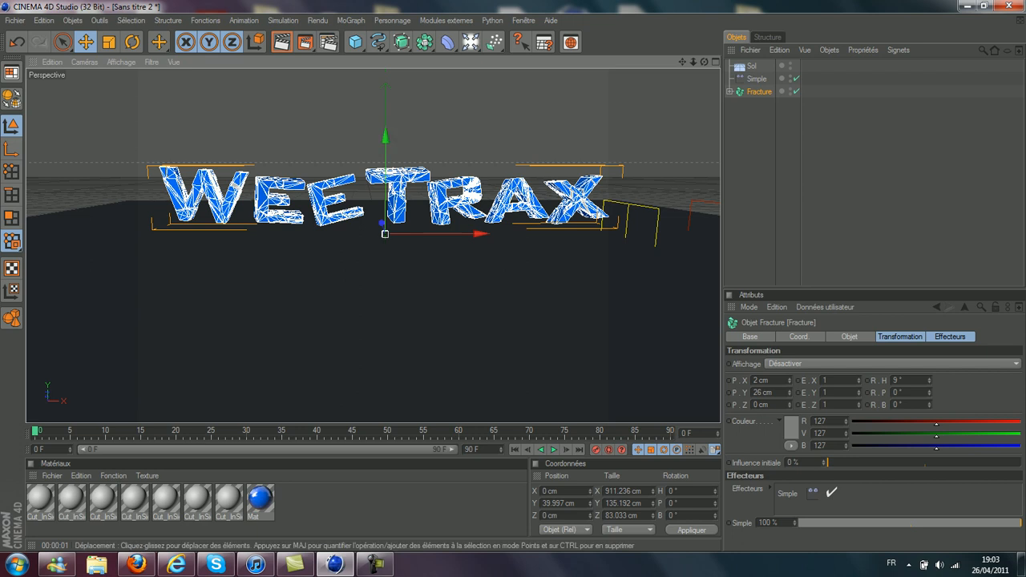
- Move the Simple effector along X to about -655 cm and set its P.Y position parameter to -41 cm
click(756, 79)
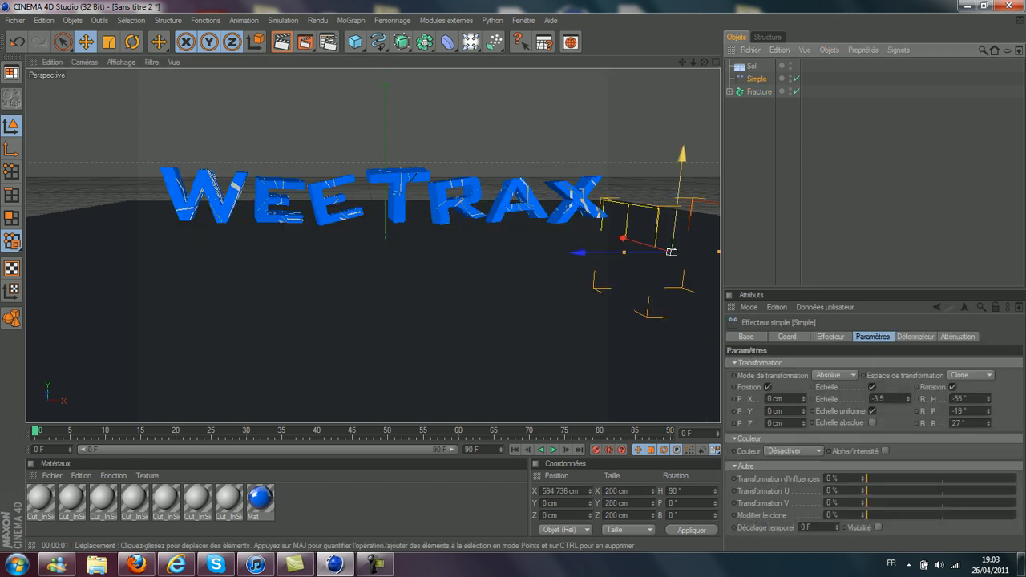
drag(672, 251, 157, 253)
drag(90, 254, 59, 254)
drag(803, 411, 803, 442)
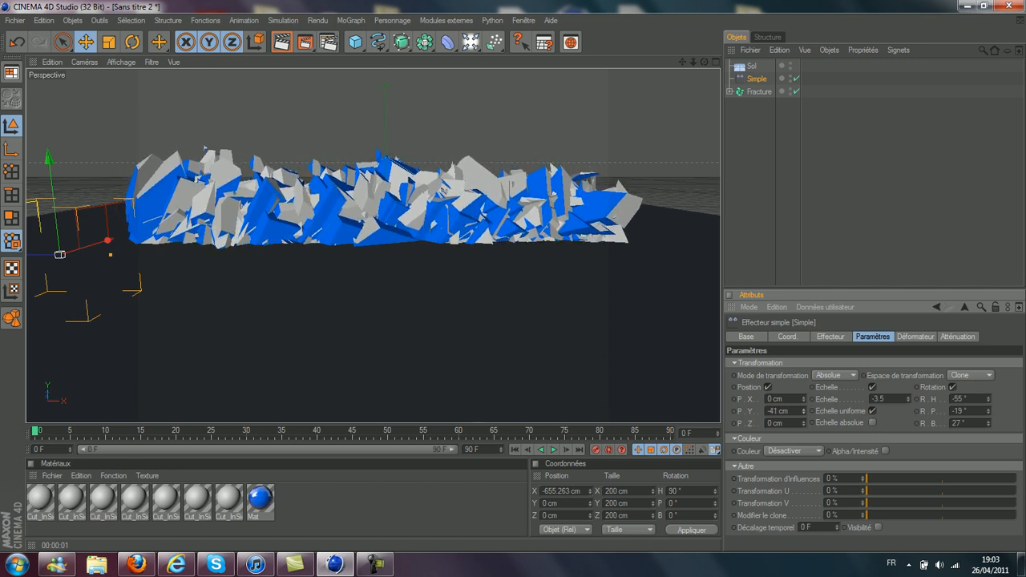
- Duplicate the floor (Sol) object and rotate the copy's pitch to about 88° so it stands as a back wall
click(752, 67)
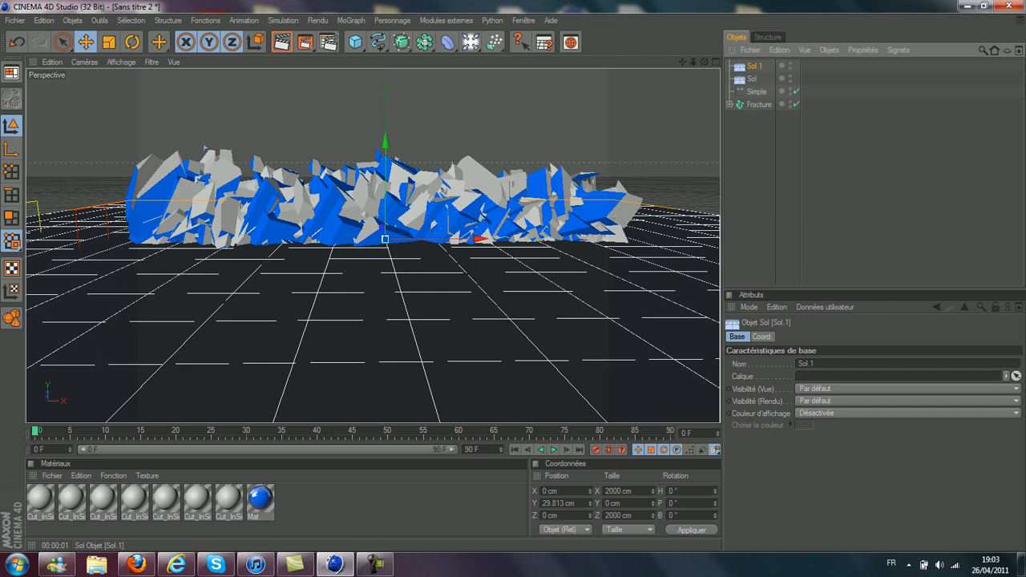
key(r)
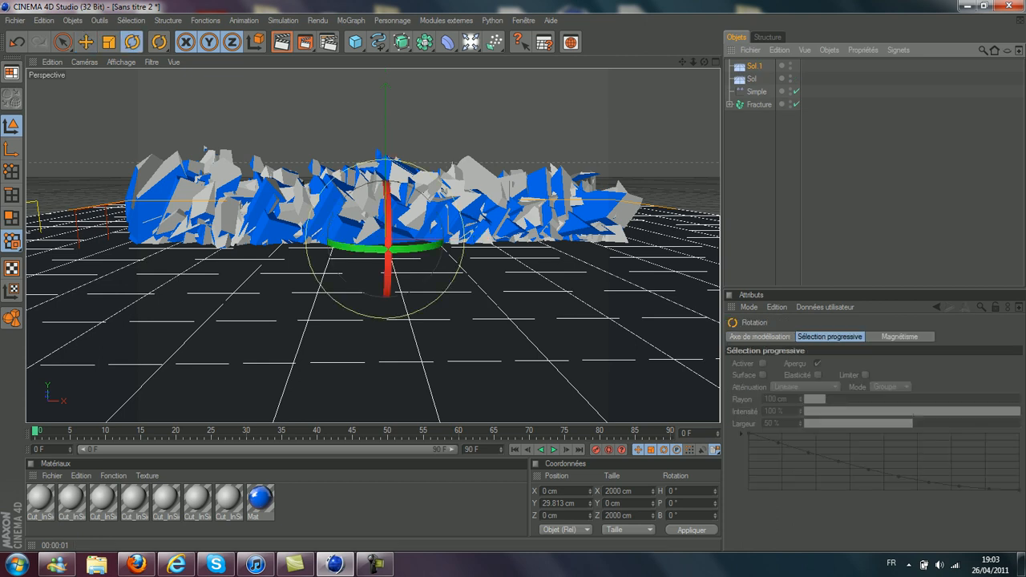
drag(388, 255, 388, 339)
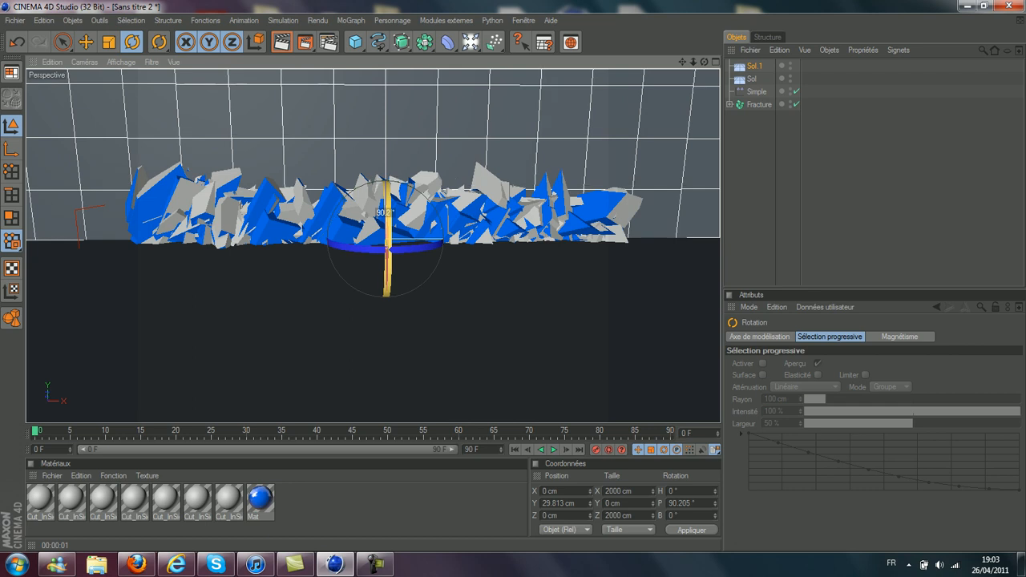
drag(388, 272, 388, 273)
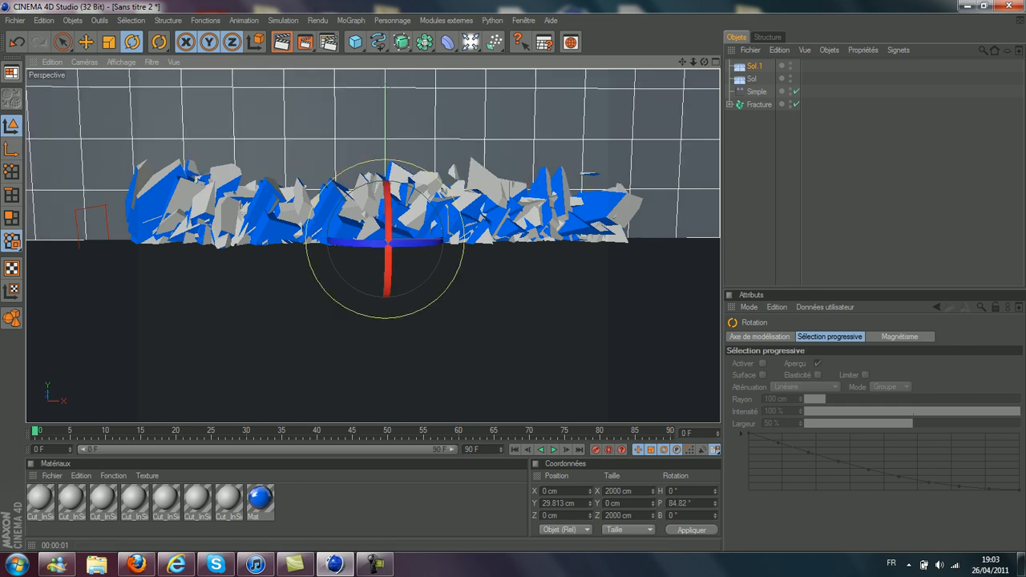
mouse_move(704, 62)
mouse_down()
mouse_move(885, 64)
mouse_move(705, 67)
mouse_up()
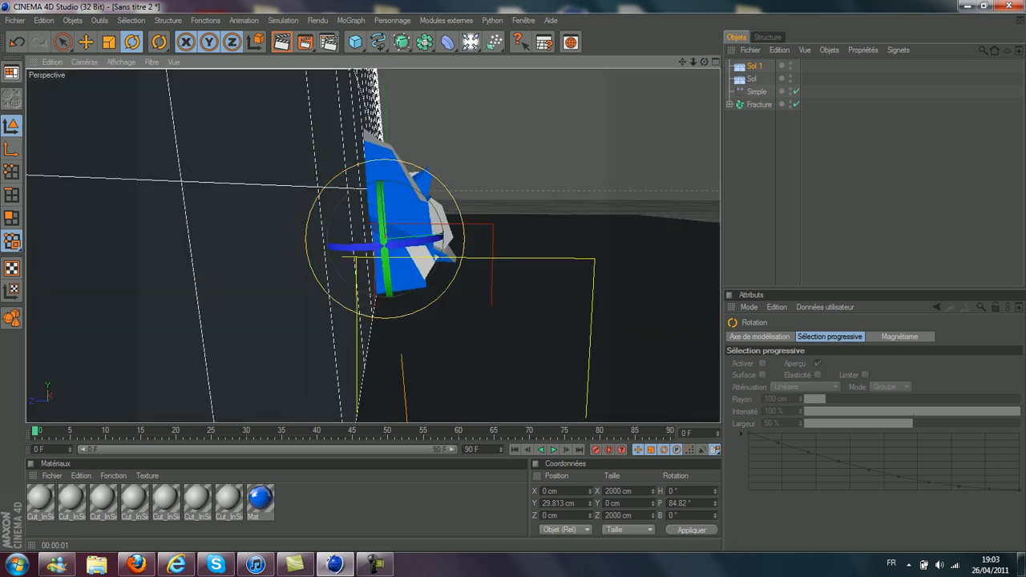
drag(457, 208, 460, 213)
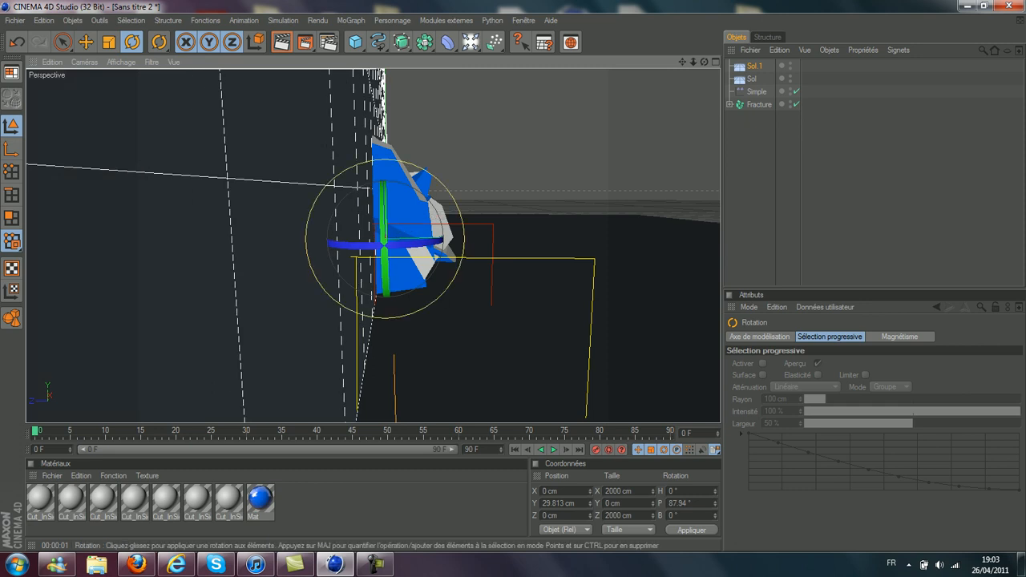
- Move the upright floor copy back behind the text to about Z 292 cm and Y 19 cm
click(86, 42)
drag(481, 238, 336, 239)
drag(704, 62, 566, 64)
drag(682, 62, 631, 24)
drag(705, 62, 874, 89)
drag(693, 62, 661, 52)
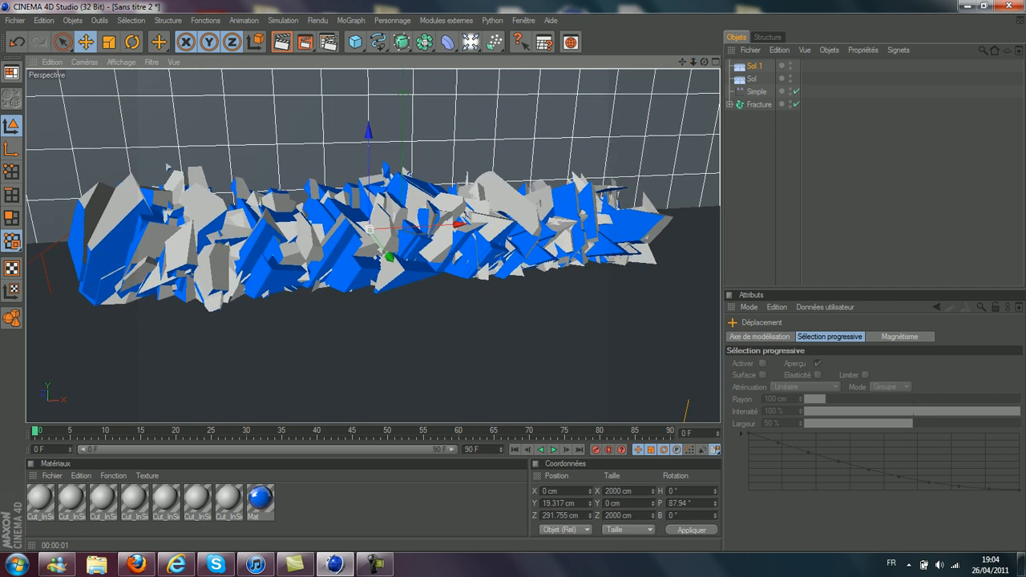
- Add an omni light in front of the text at about Y 69 cm, Z -152 cm, with soft shadows (Masques d'ombres, ombres diffuses)
click(471, 42)
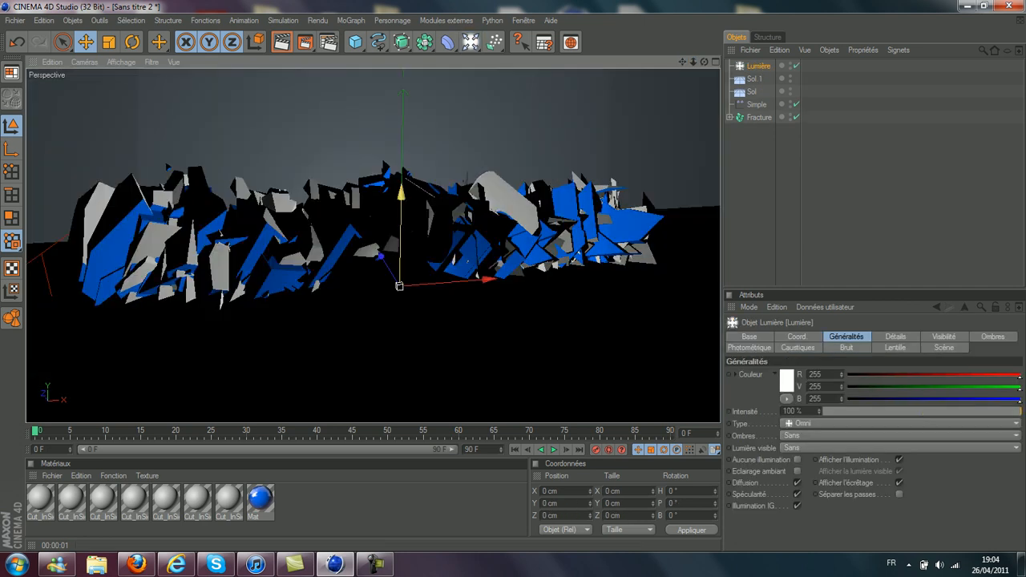
drag(401, 282, 405, 260)
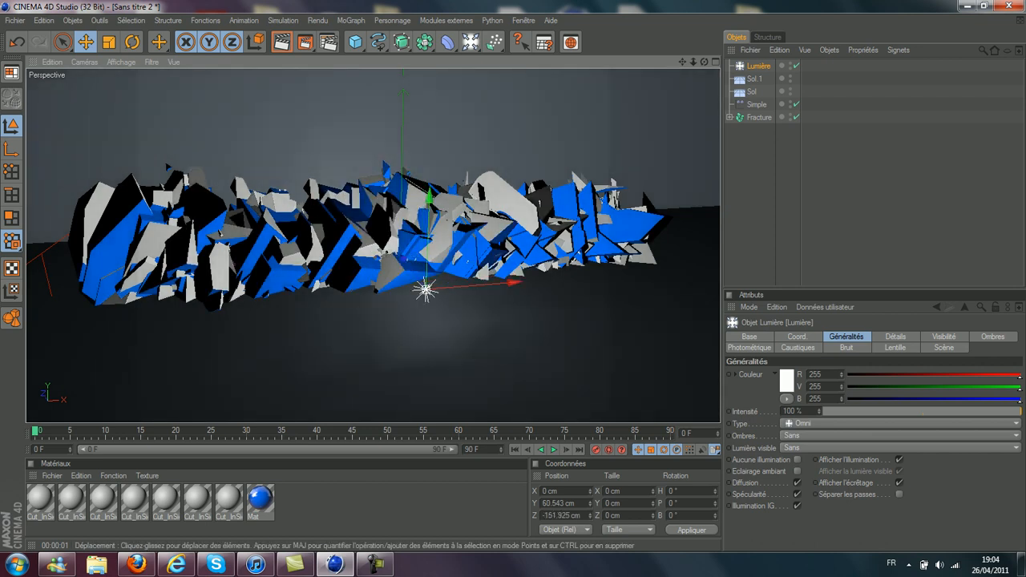
drag(428, 196, 429, 191)
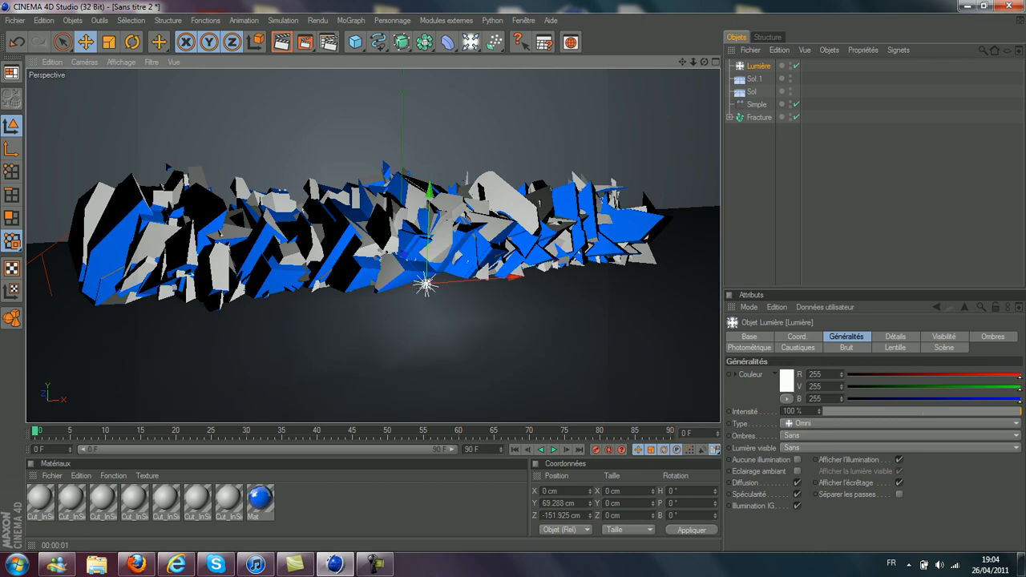
click(898, 435)
click(882, 460)
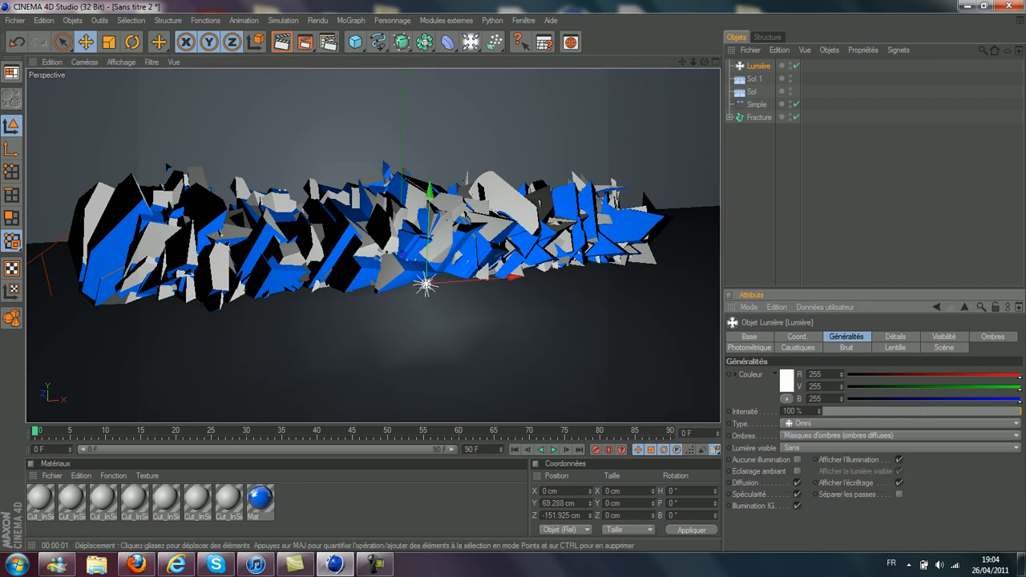
drag(705, 61, 698, 61)
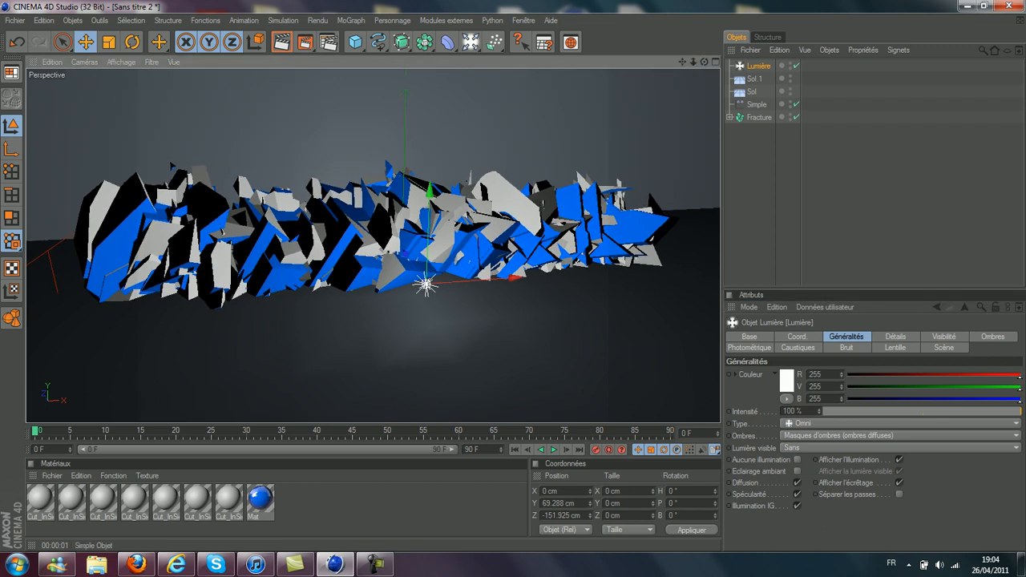
- Set the Simple effector's P.Y position parameter to -47 cm
click(757, 104)
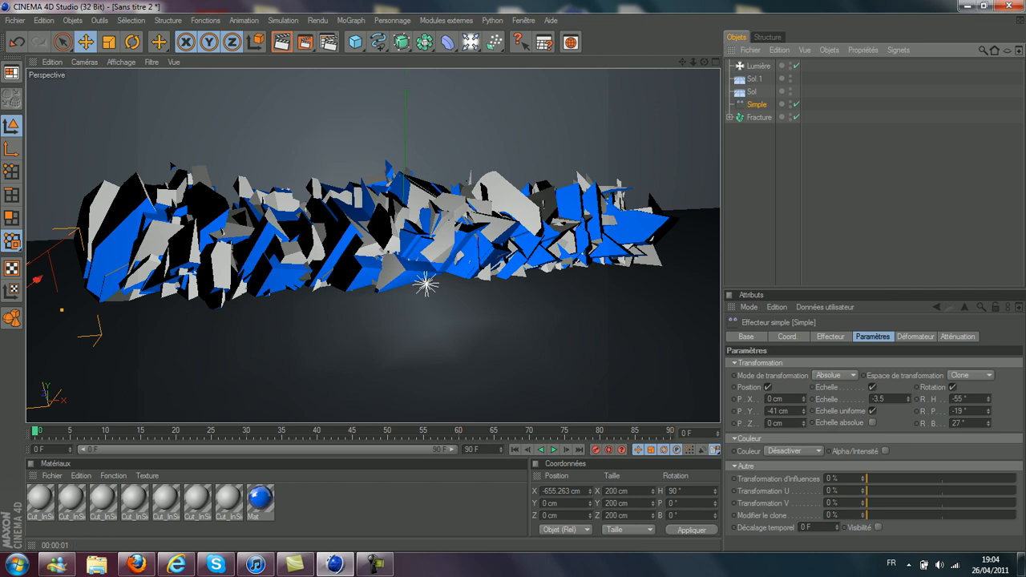
drag(804, 412, 805, 414)
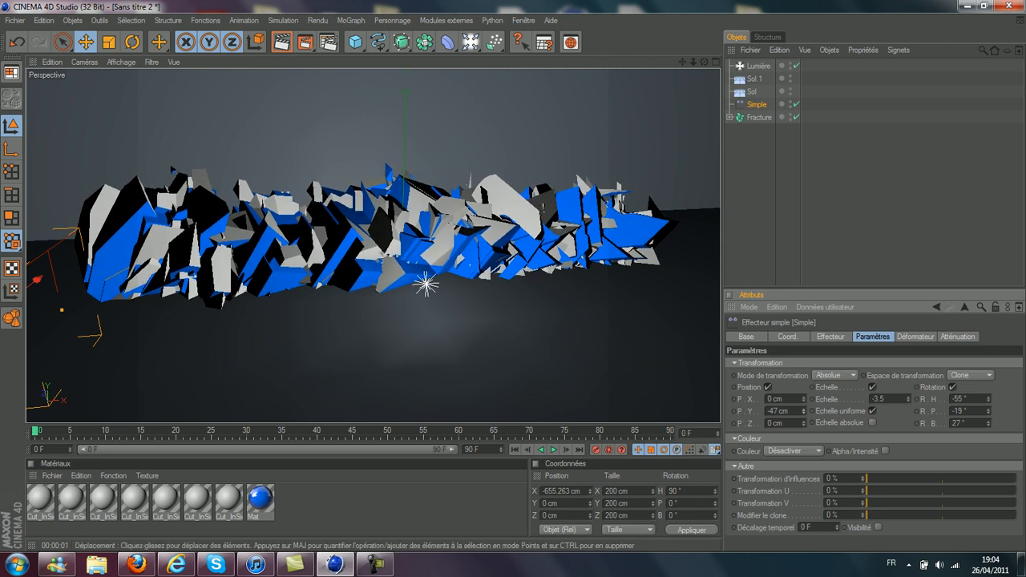
drag(704, 62, 684, 62)
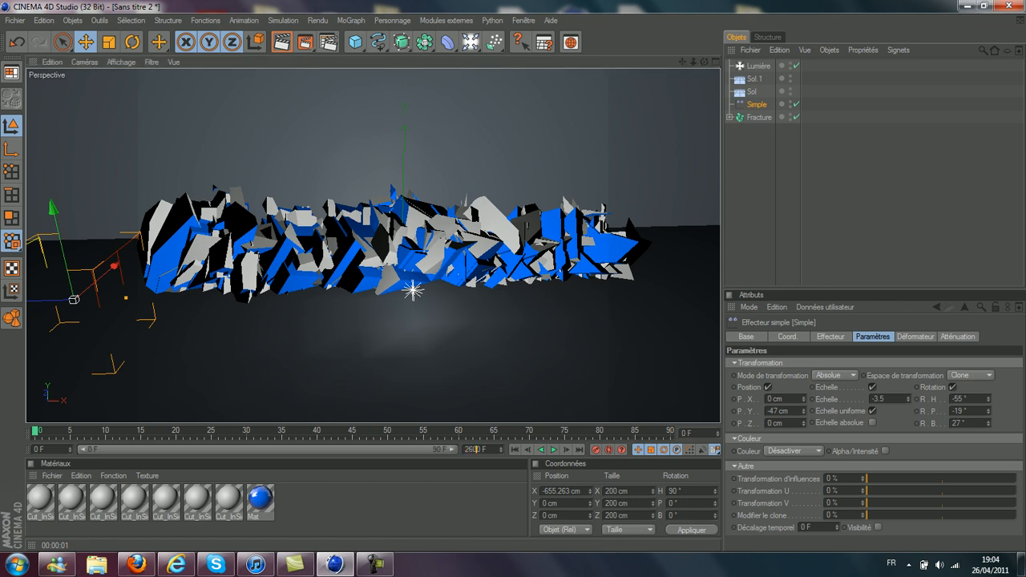
- Set the animation length to 260 frames and extend the preview range to 260 F
key(Return)
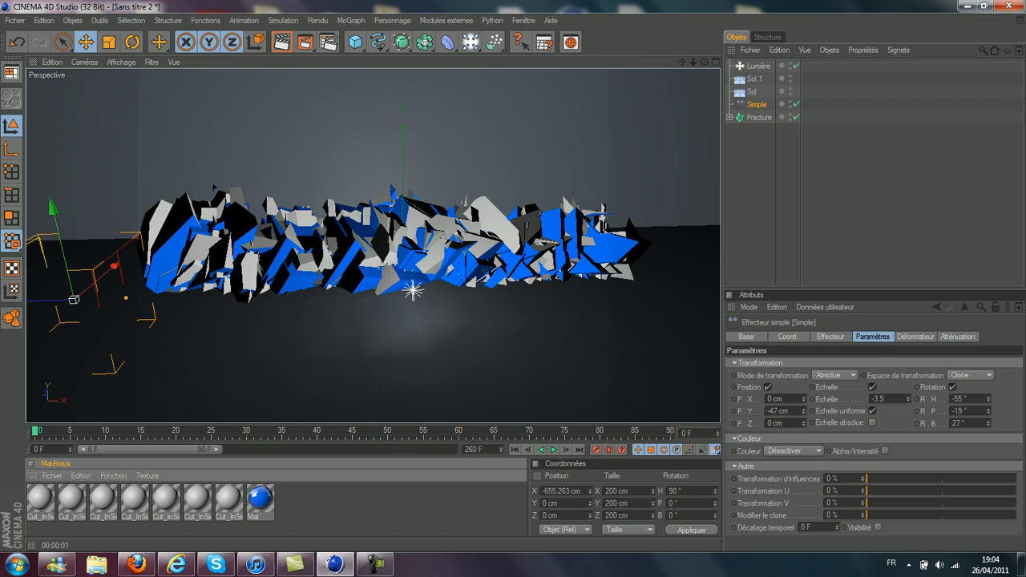
drag(217, 449, 454, 450)
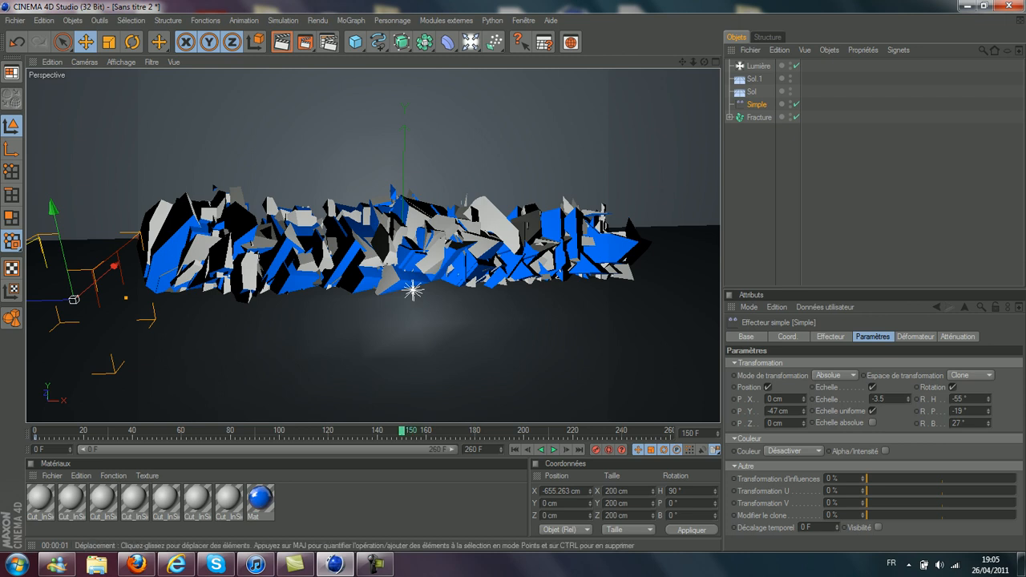
- Keyframe the Simple effector at about X 575 cm on frame 150 and play the animation from the start
drag(73, 299, 572, 284)
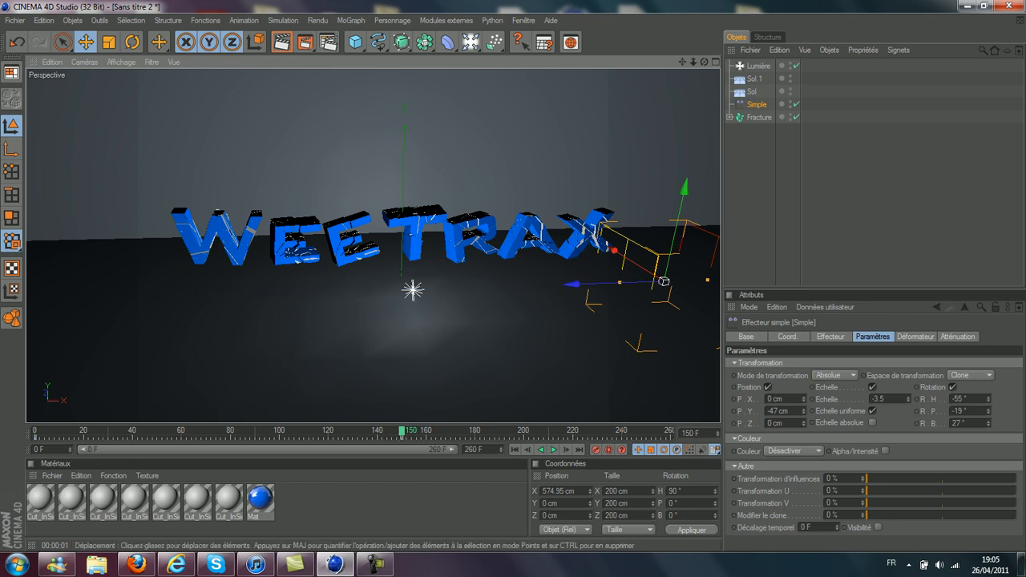
drag(401, 431, 36, 431)
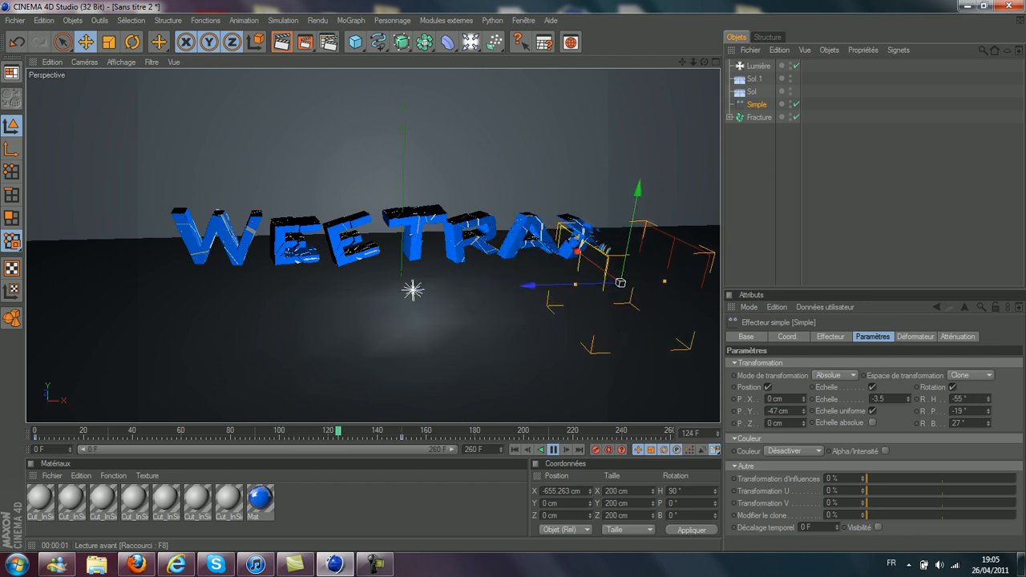
key(F8)
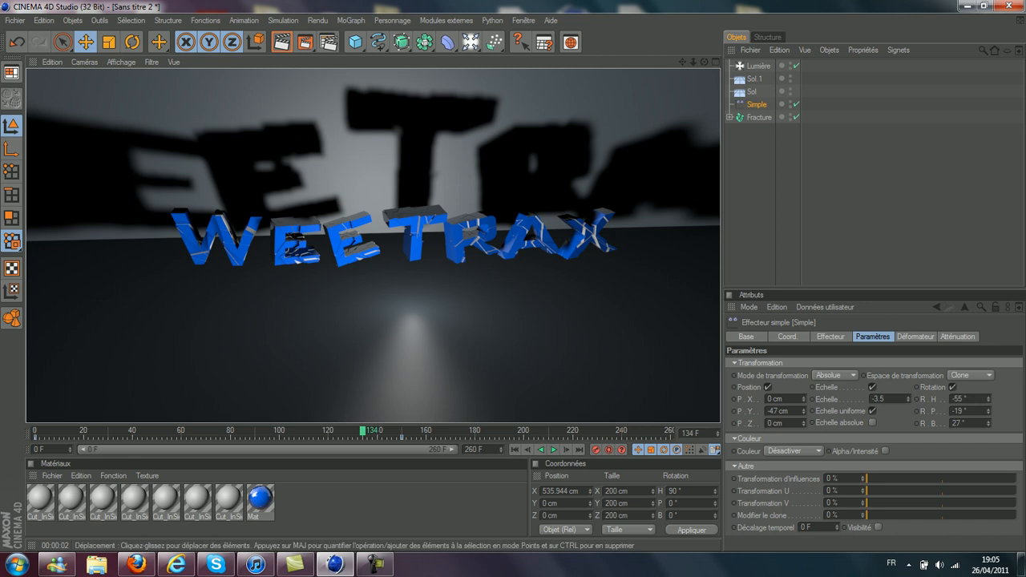
- Move the light up and forward to about X 17 cm, Y 241 cm, Z -277 cm
click(377, 321)
click(757, 65)
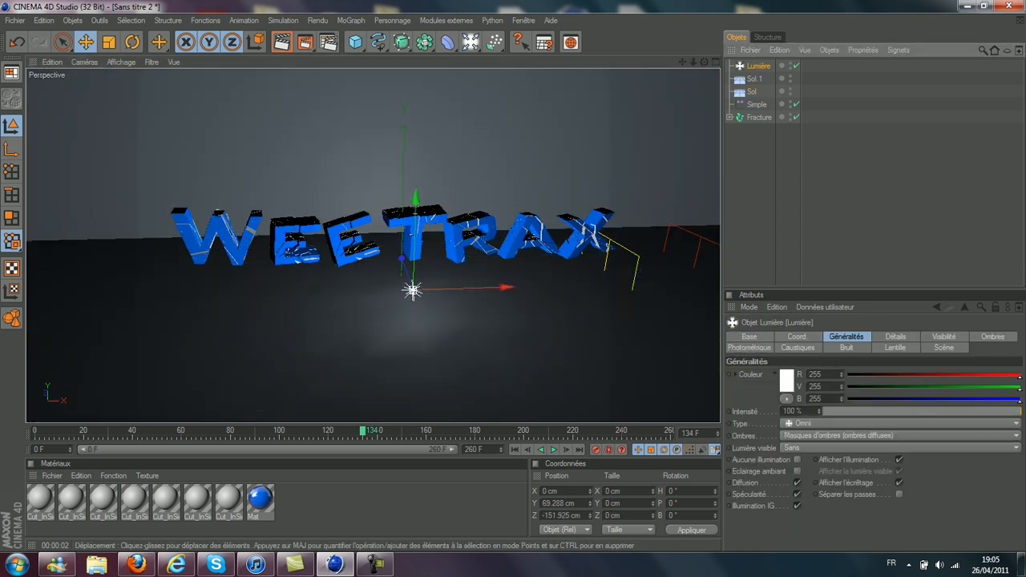
mouse_move(412, 200)
mouse_down()
mouse_move(415, 72)
mouse_move(415, 186)
mouse_up()
drag(412, 274, 416, 193)
drag(481, 214, 492, 213)
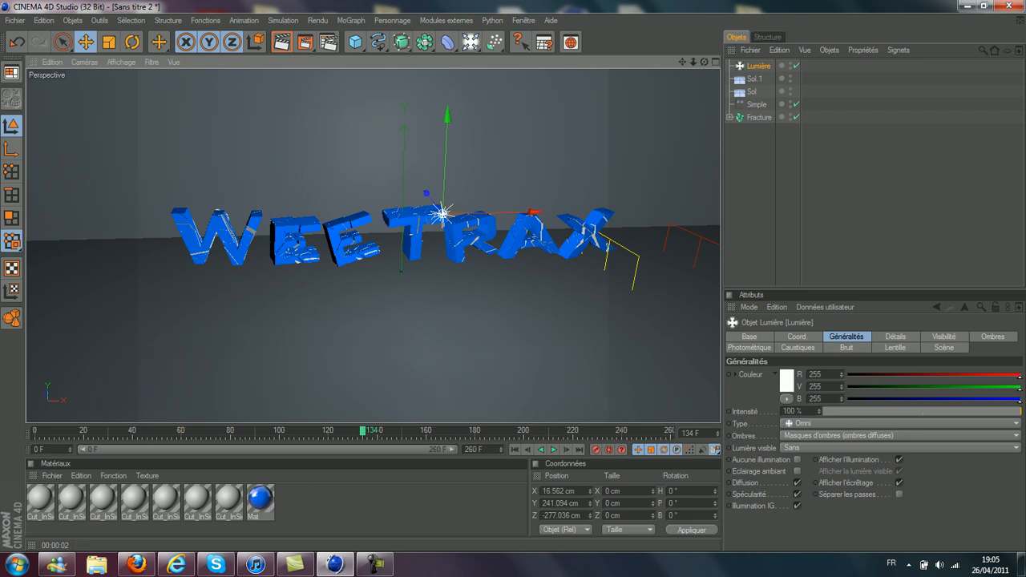
click(470, 41)
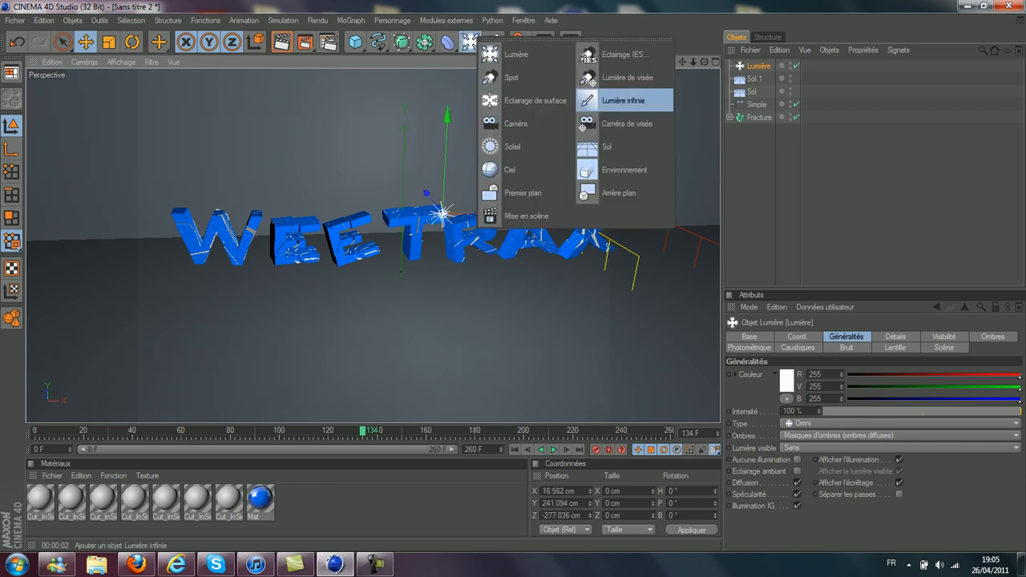
click(515, 124)
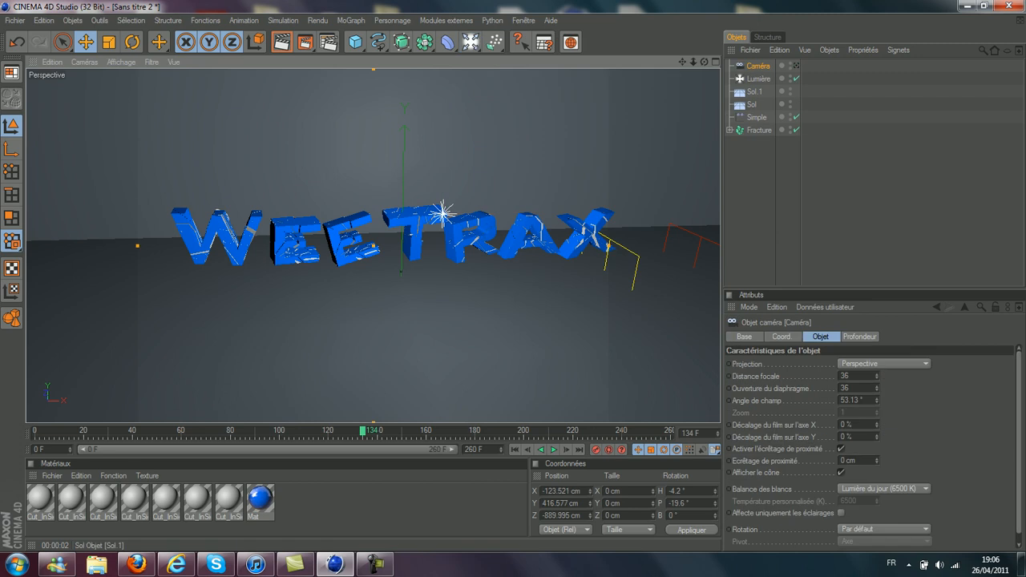
drag(705, 62, 673, 60)
key(Delete)
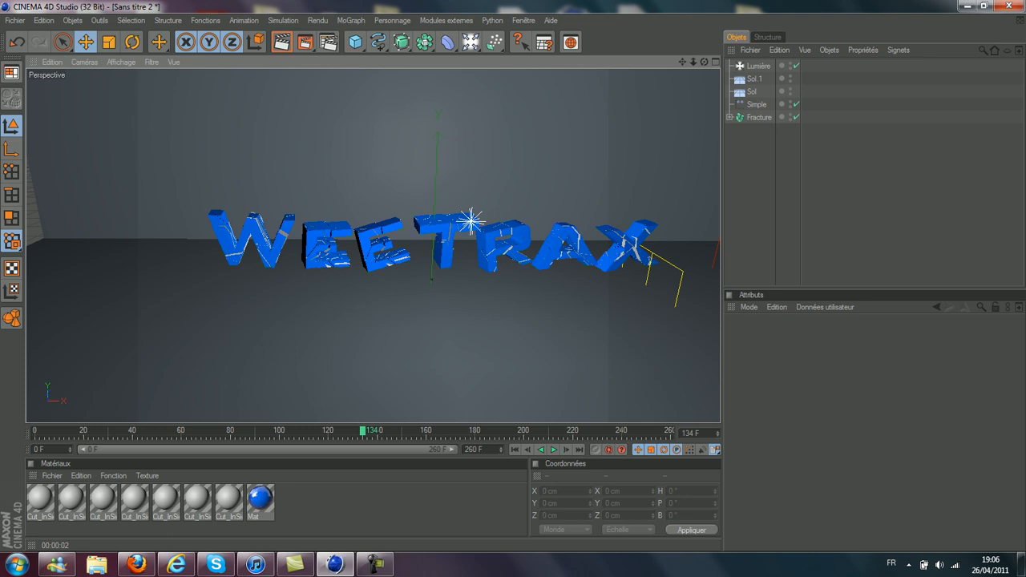
- Frame the whole text from the front and add a camera at about X 22 cm, Y 267 cm, Z -986 cm
drag(682, 62, 634, 36)
mouse_move(694, 62)
mouse_down()
mouse_move(681, 63)
mouse_move(702, 55)
mouse_up()
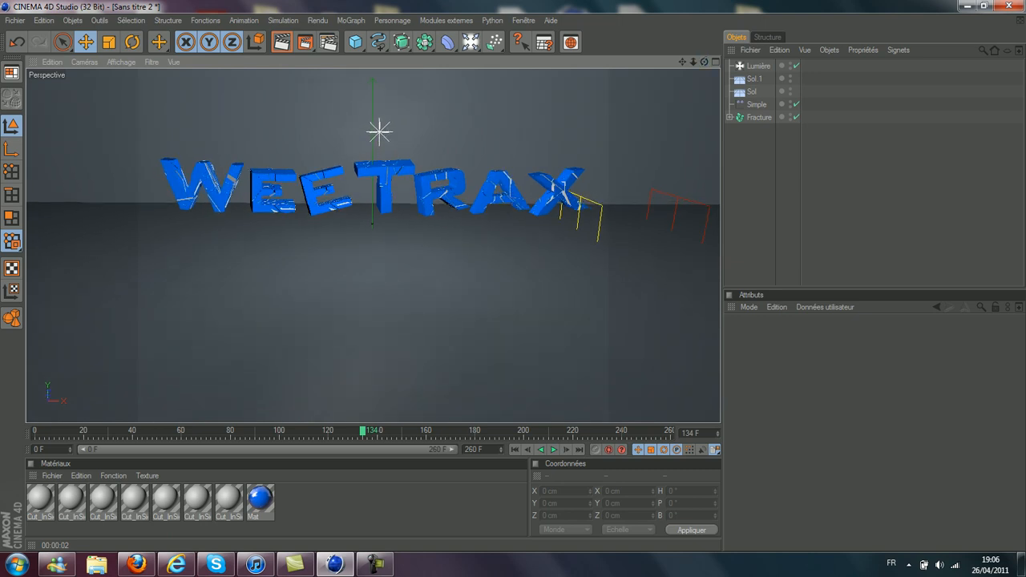
click(471, 43)
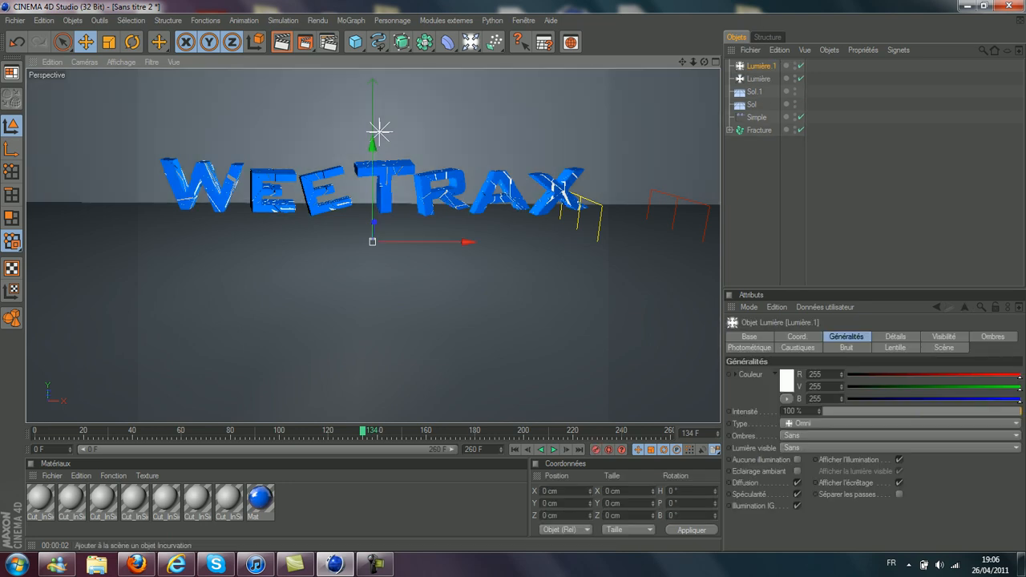
key(ctrl+z)
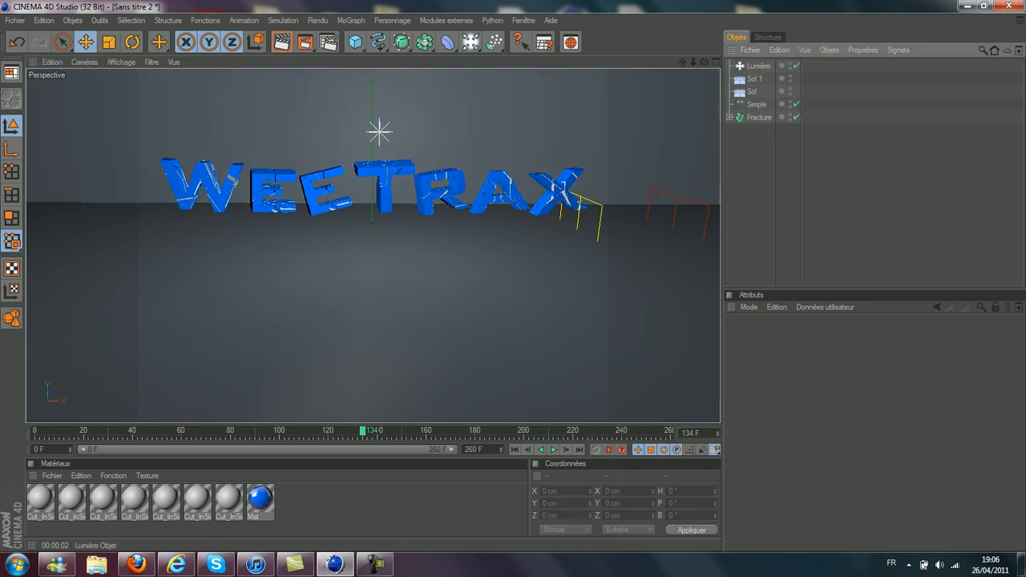
click(471, 42)
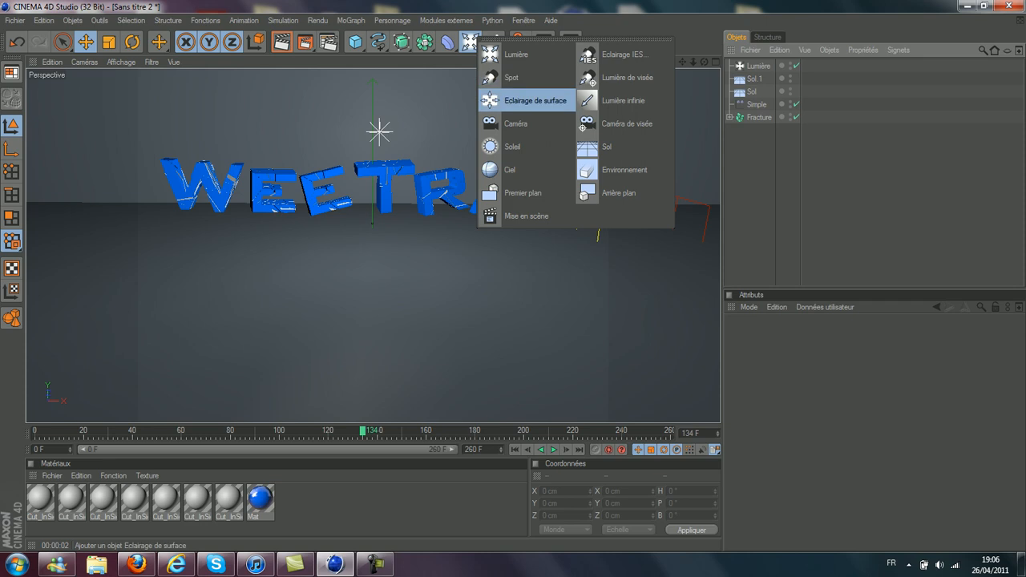
click(513, 123)
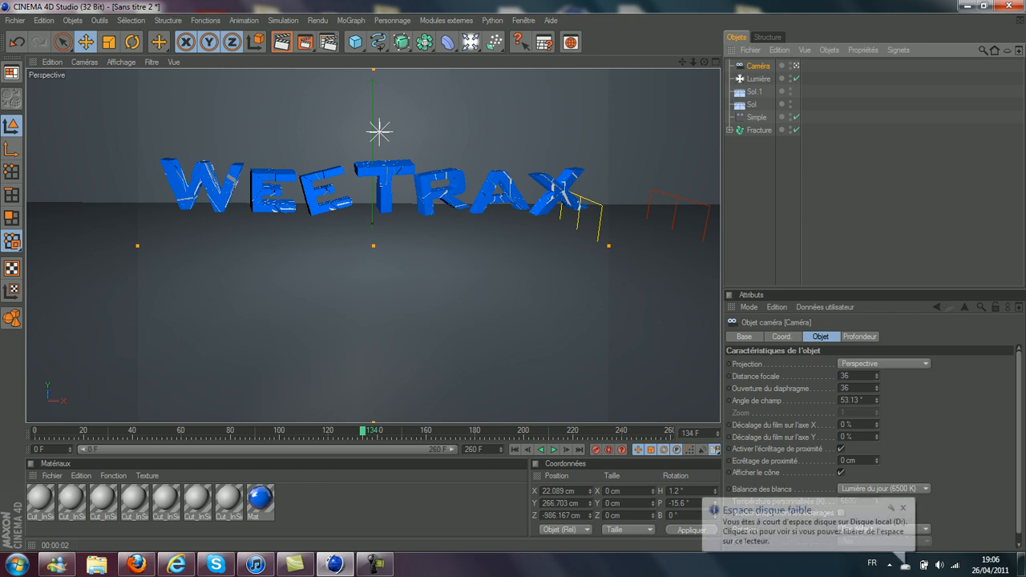
- Keyframe the camera's front view on frame 0 and its turned view at about X -480 cm, Y 223 cm, Z -443 cm, H -34.9° on frame 61
drag(67, 431, 35, 432)
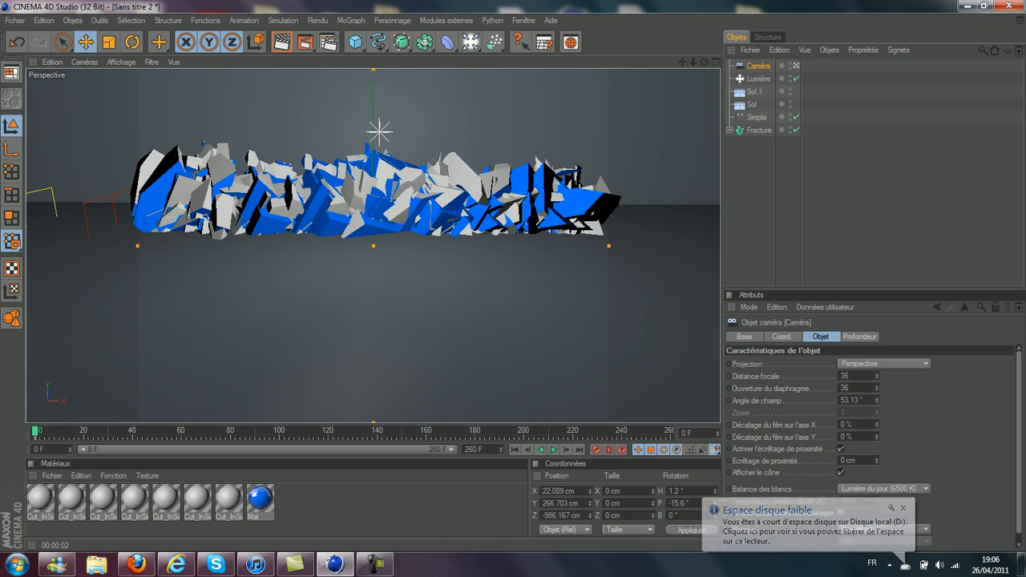
drag(35, 431, 184, 431)
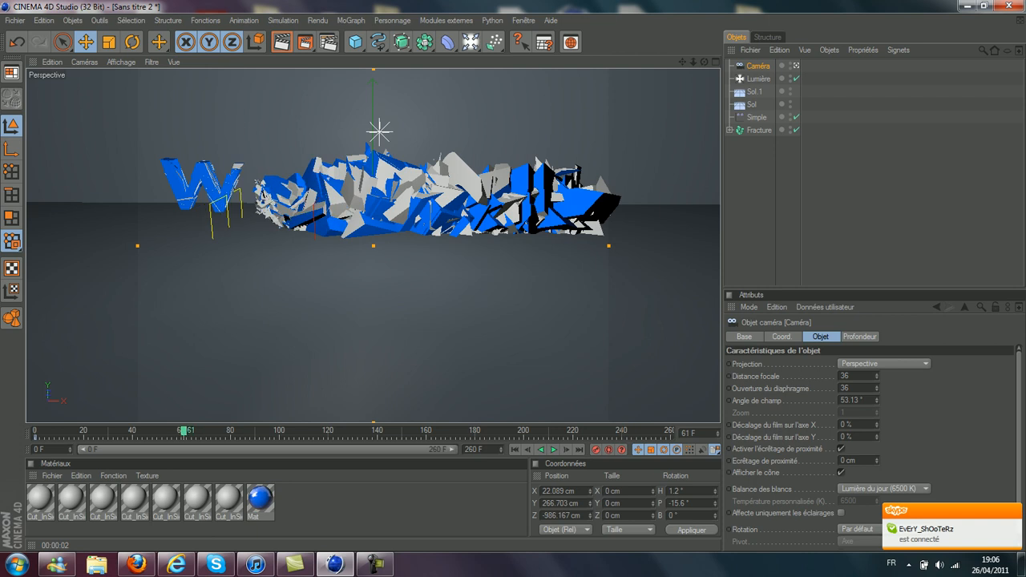
drag(704, 61, 971, 81)
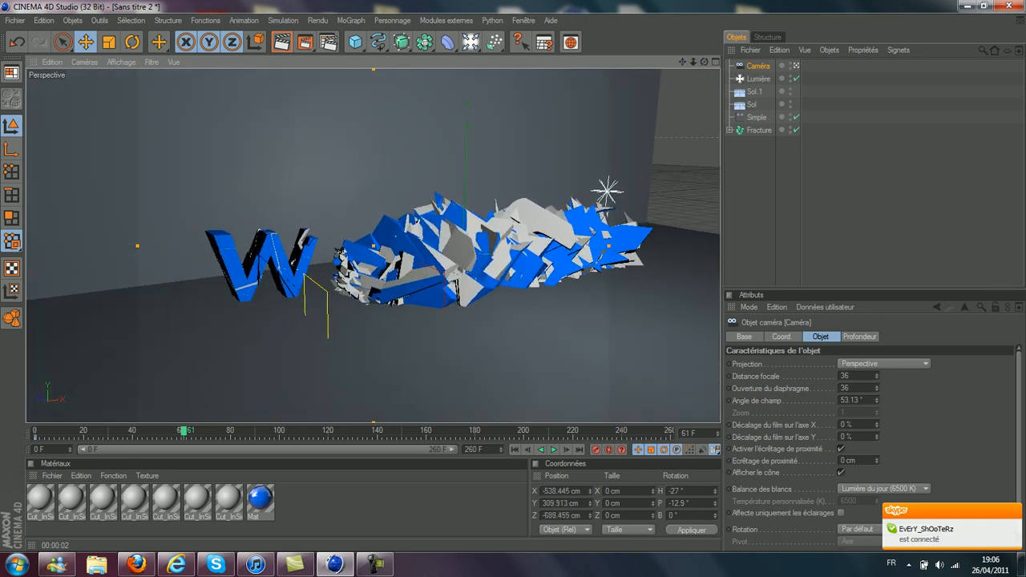
drag(693, 62, 790, 62)
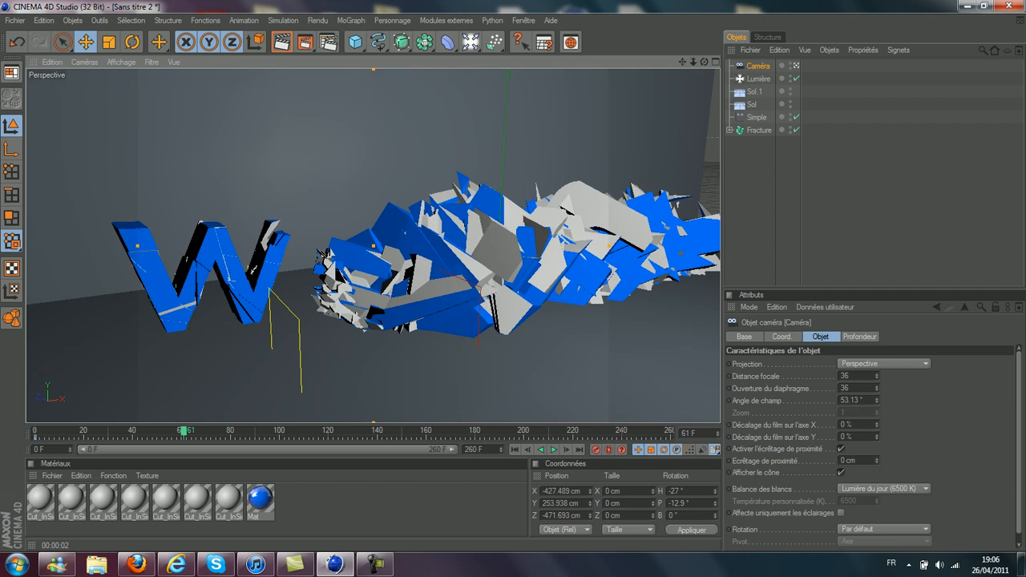
drag(705, 62, 741, 29)
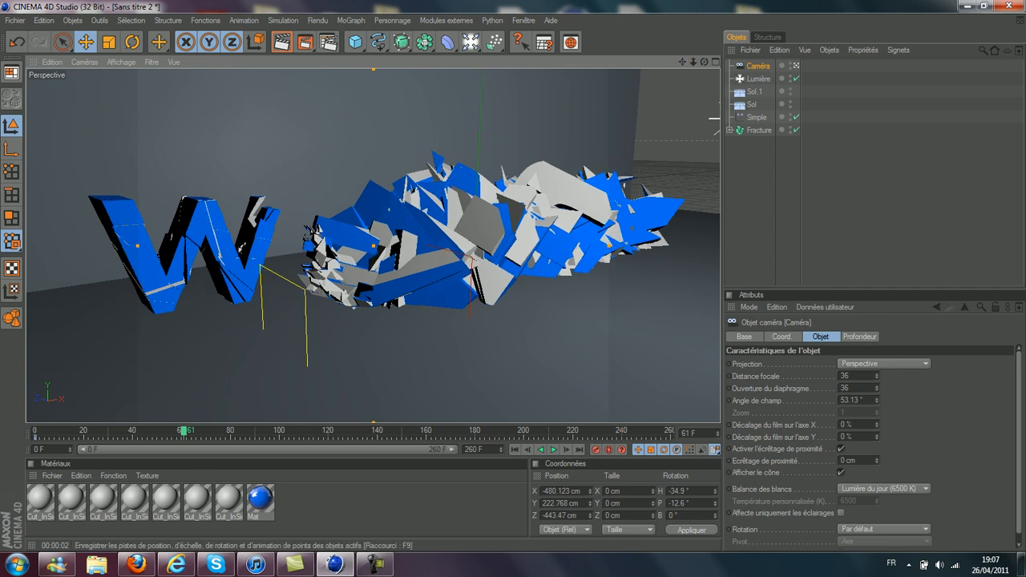
- Move the camera toward the last letters at about X -48 cm, Y 182 cm, Z -296 cm and keyframe it on frame 137
drag(184, 431, 370, 431)
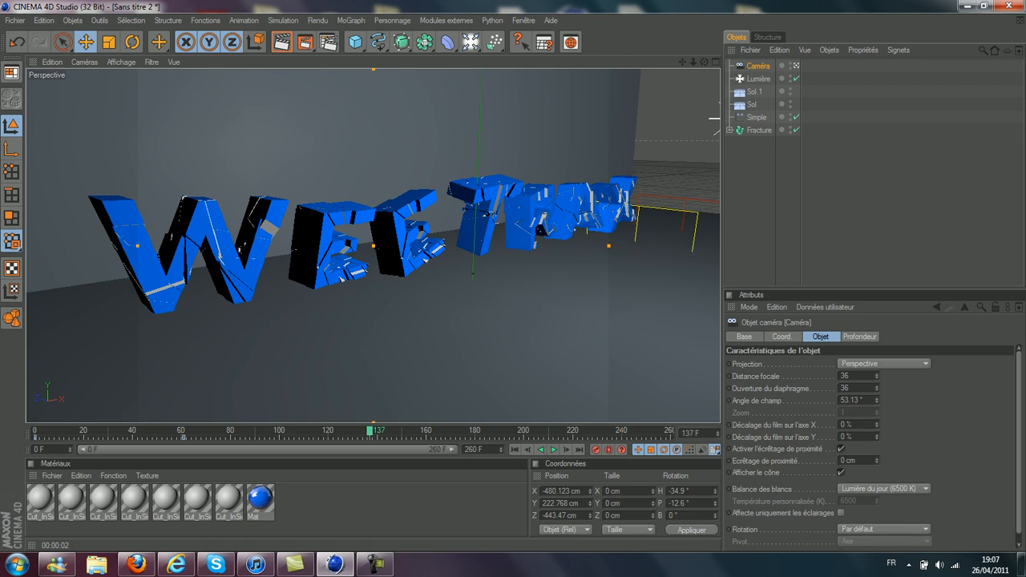
drag(693, 62, 471, 93)
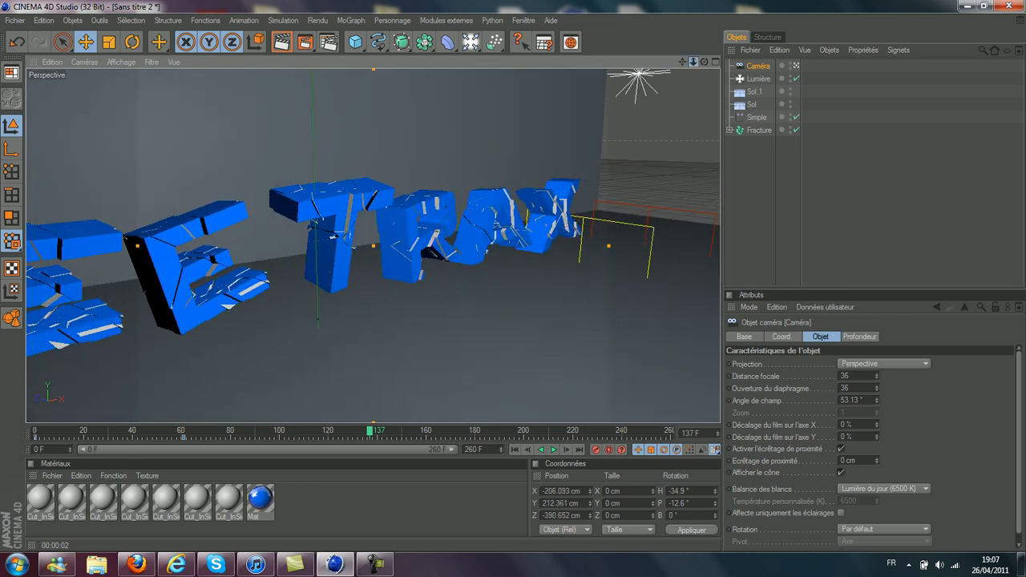
drag(693, 62, 537, 72)
drag(693, 62, 706, 62)
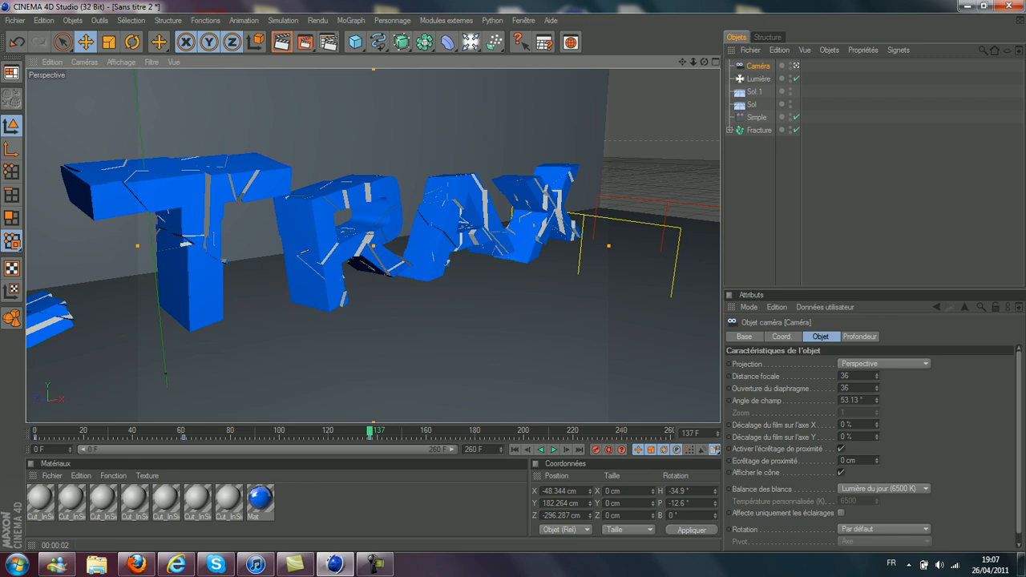
drag(682, 61, 581, 63)
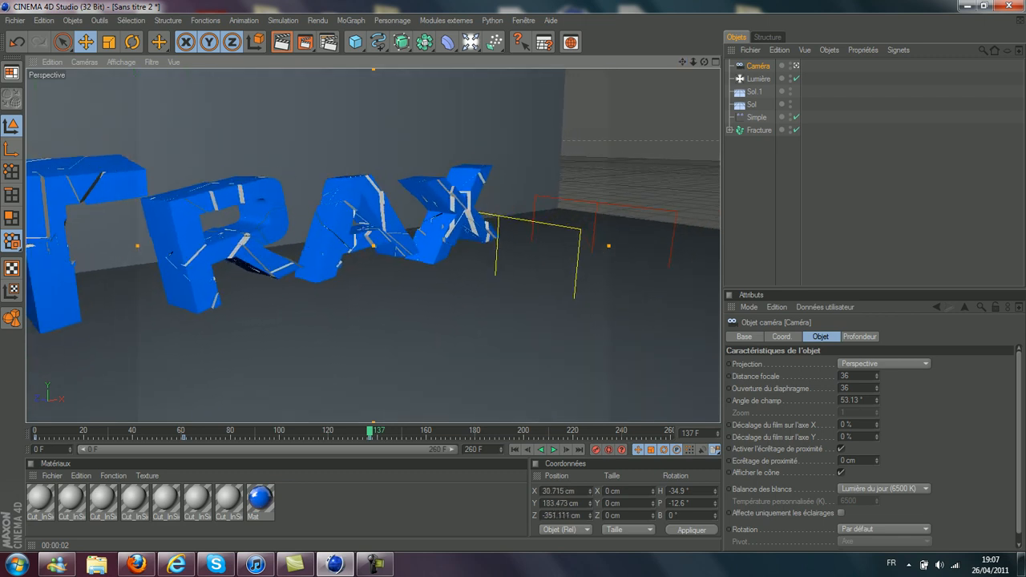
drag(704, 61, 543, 56)
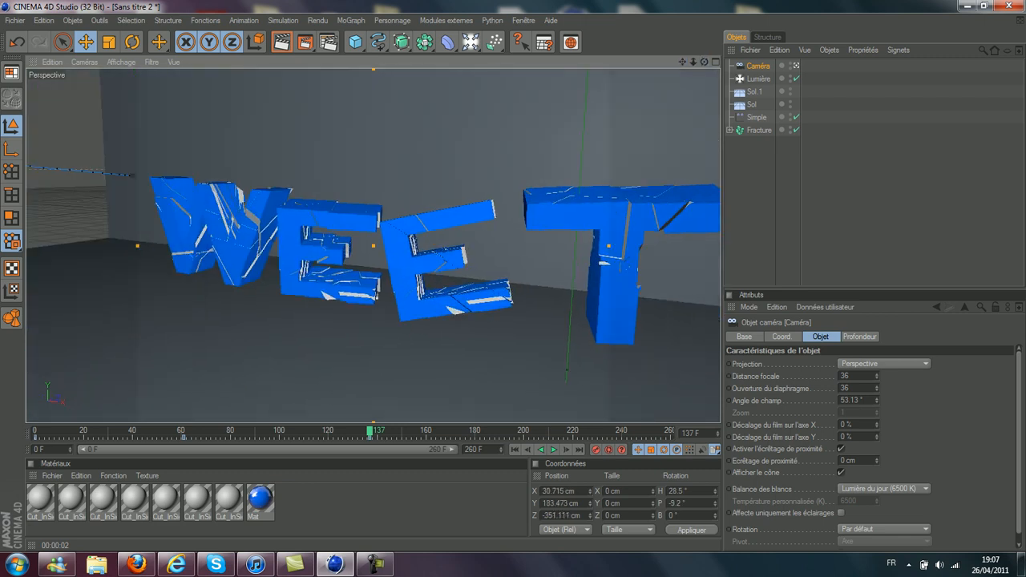
drag(682, 62, 561, 59)
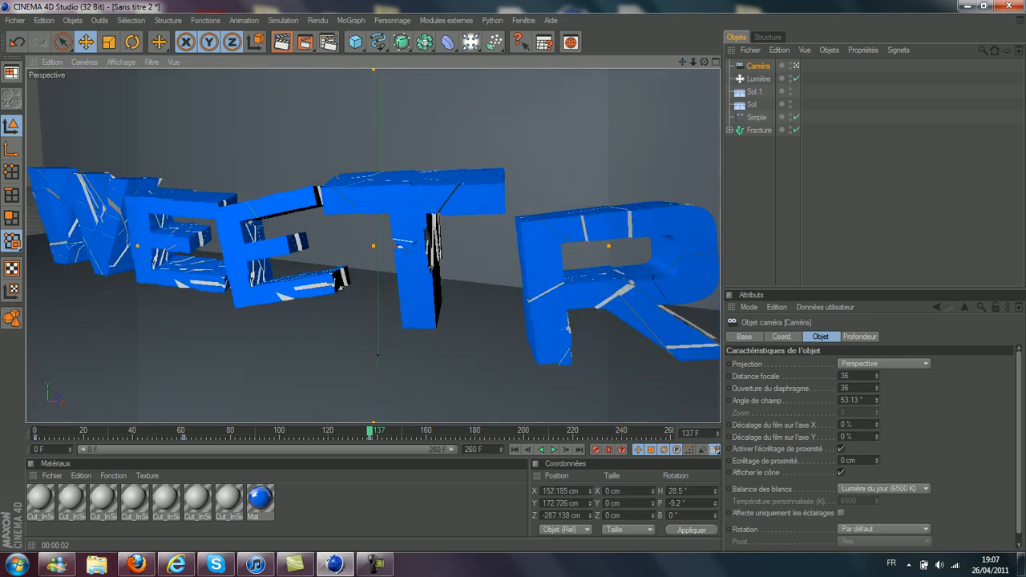
drag(693, 61, 597, 62)
drag(682, 61, 791, 86)
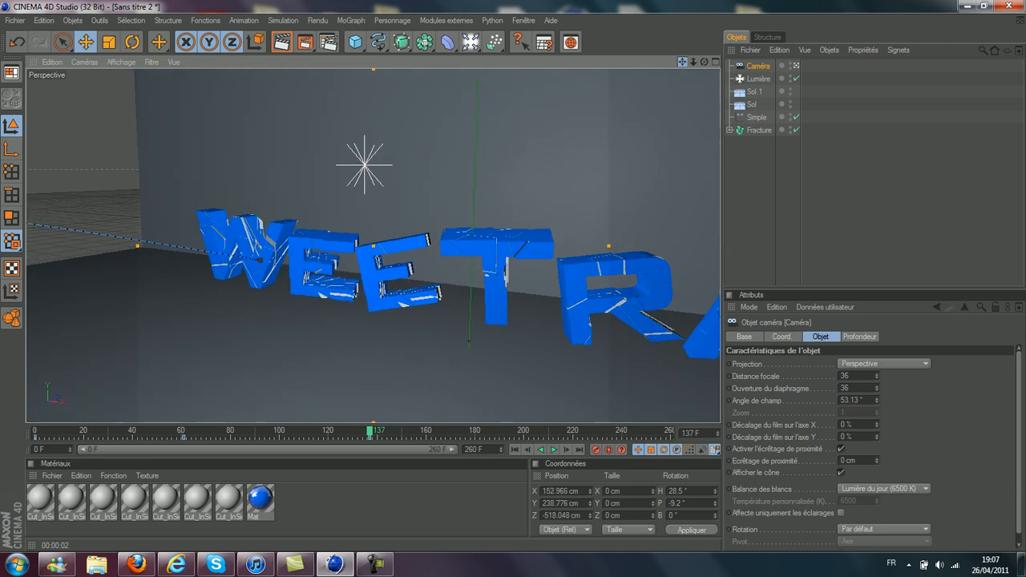
drag(704, 61, 653, 70)
- Swing the camera past the X to about X 457 cm, Y 182 cm, Z -420 cm, H 37.5° and keyframe it on frame 180
drag(370, 431, 474, 431)
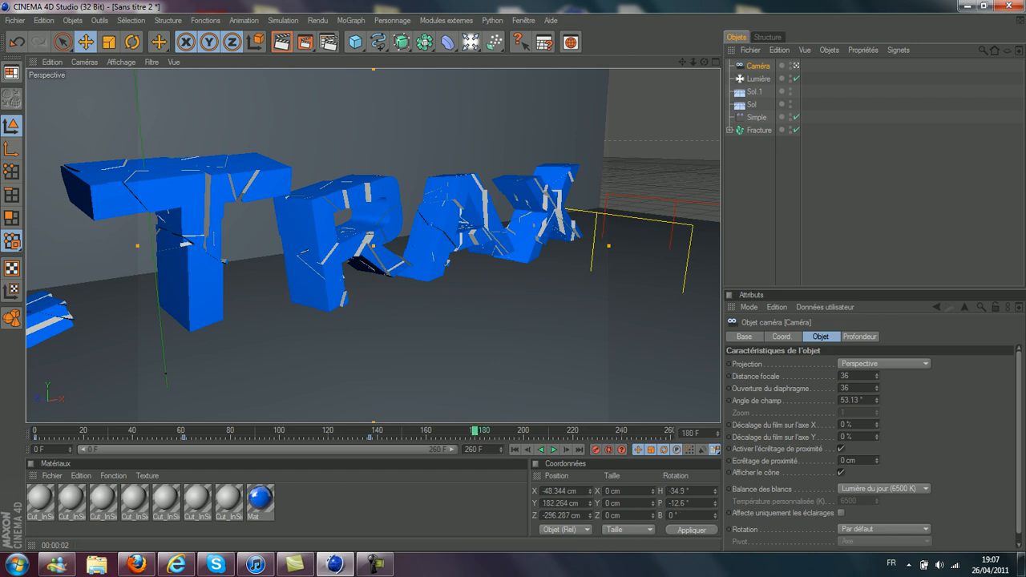
drag(704, 62, 415, 29)
drag(704, 62, 784, 70)
drag(694, 61, 606, 63)
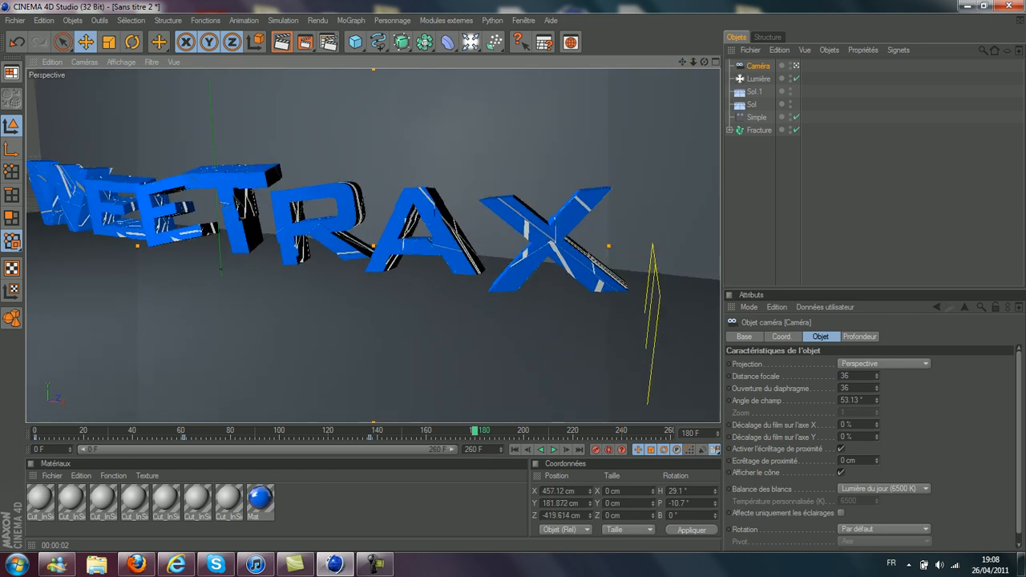
drag(704, 62, 728, 62)
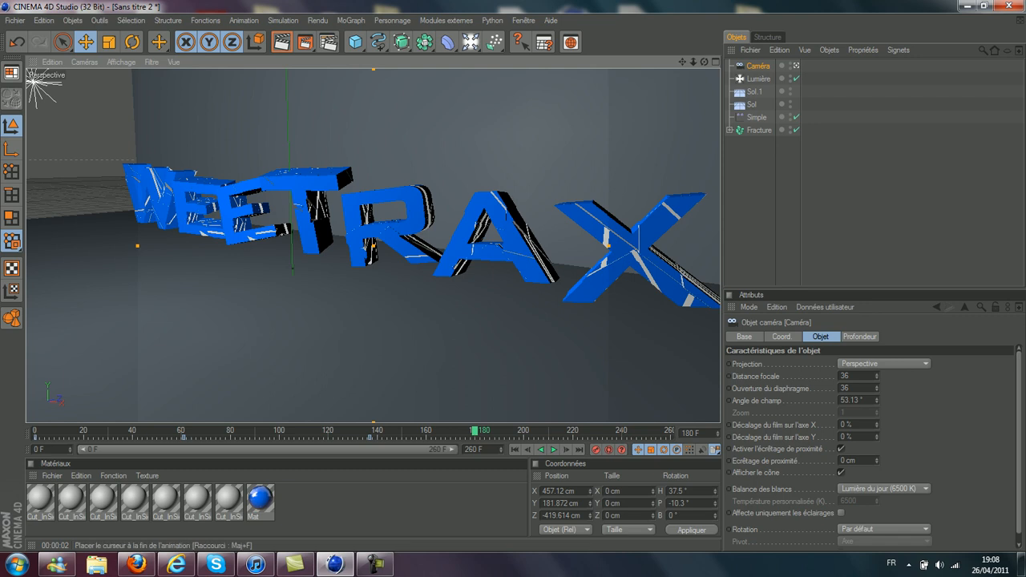
- Pull the camera back to about X 74 cm, Y 54 cm, Z -727 cm, H 6.2°, P -7° and keyframe it on frame 210
drag(474, 431, 550, 431)
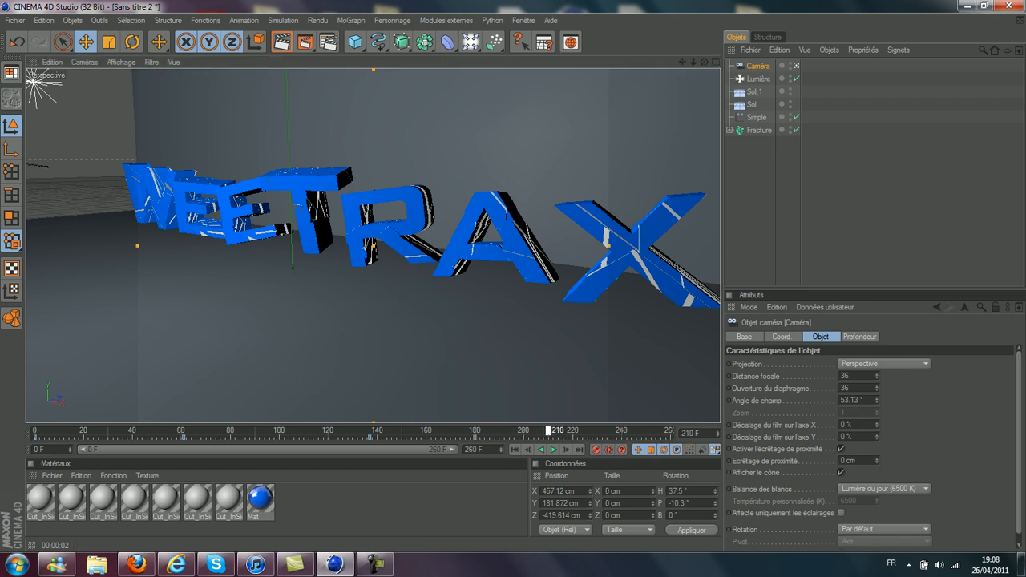
drag(704, 62, 958, 112)
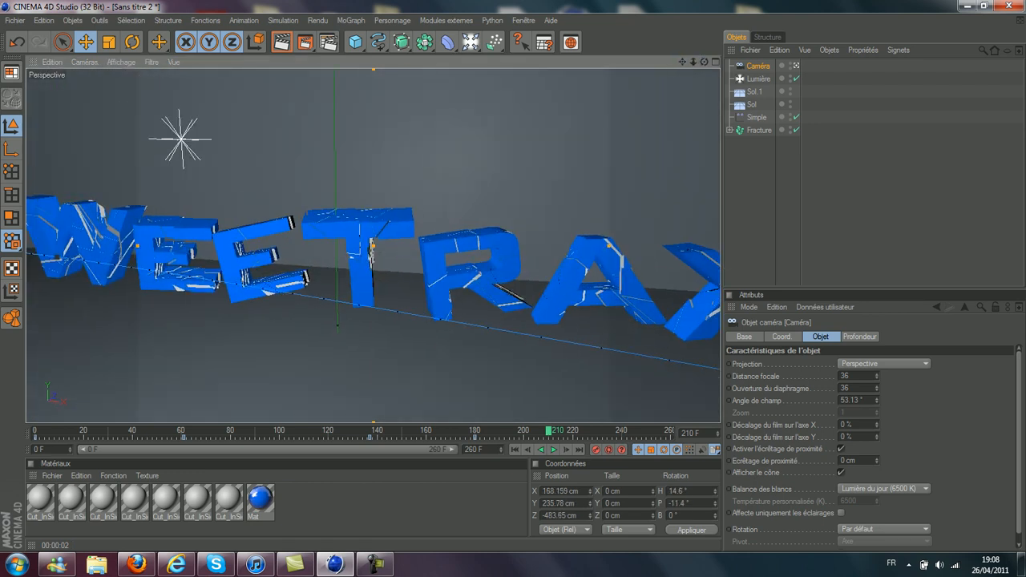
drag(693, 62, 597, 63)
drag(703, 62, 782, 51)
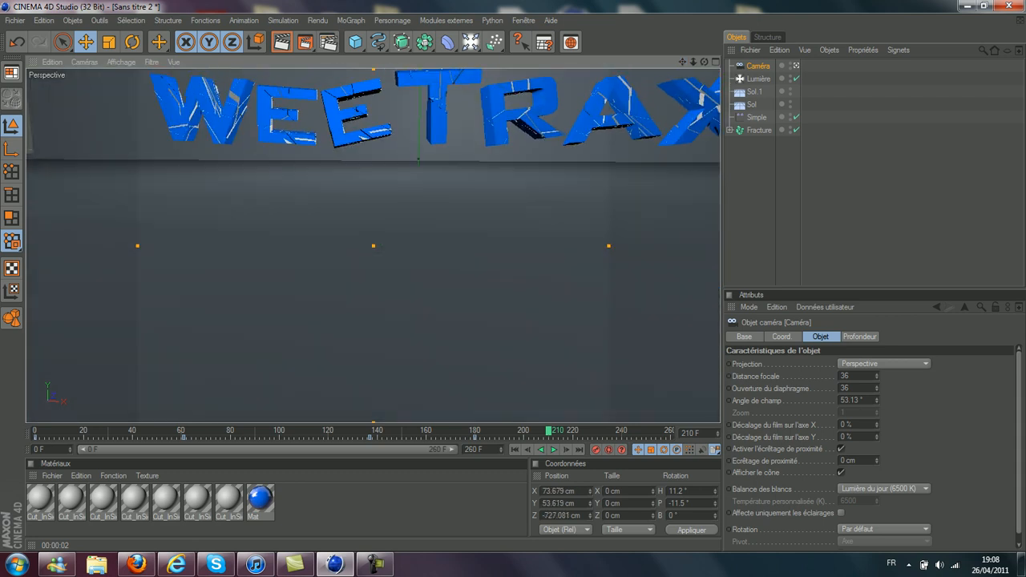
drag(704, 62, 662, 99)
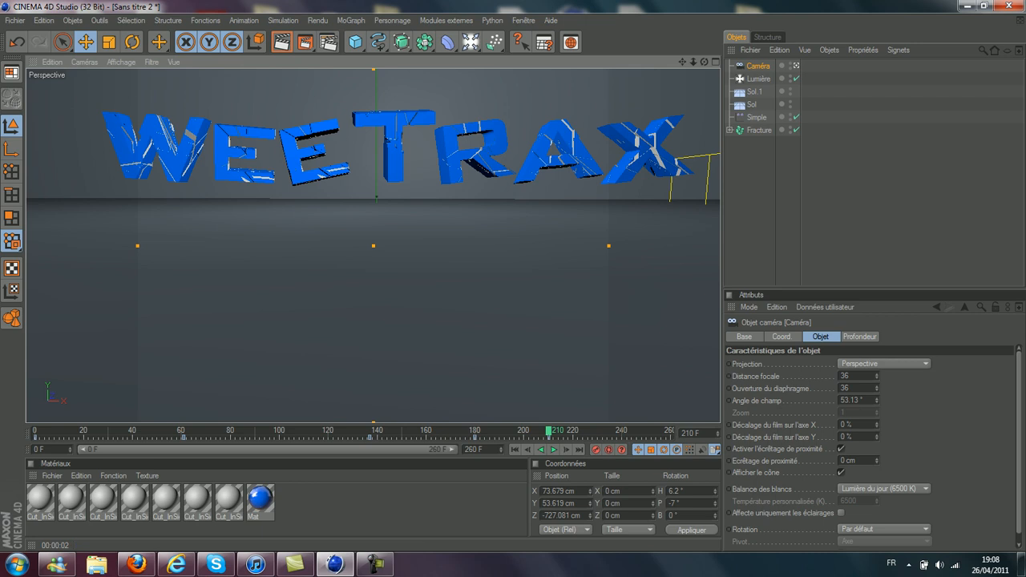
- Raise the camera to about X 76 cm, Y 273 cm, Z -700 cm with P -11.1° on frame 239
drag(549, 431, 615, 431)
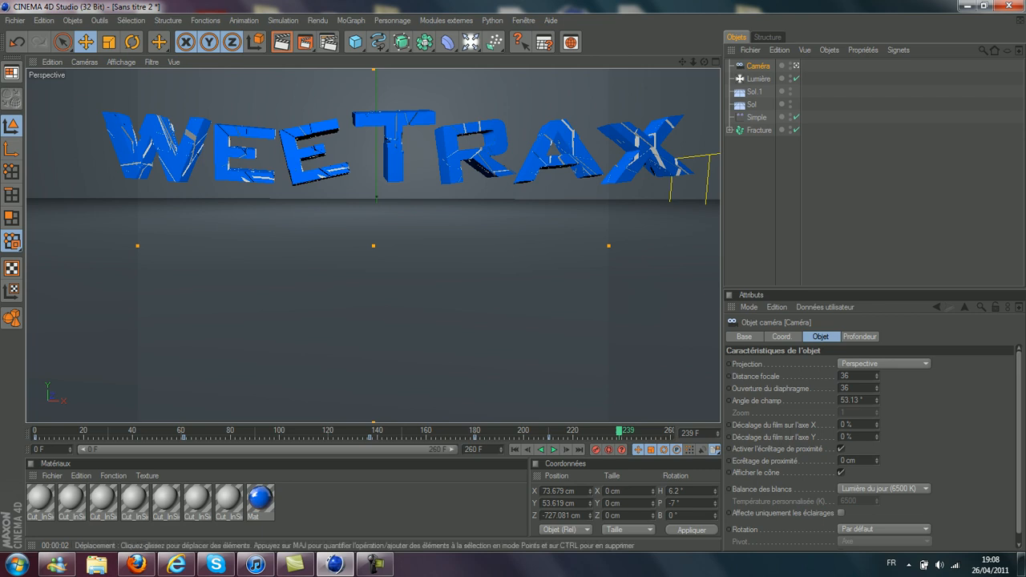
drag(682, 61, 683, 204)
drag(704, 62, 704, 28)
drag(682, 62, 676, 62)
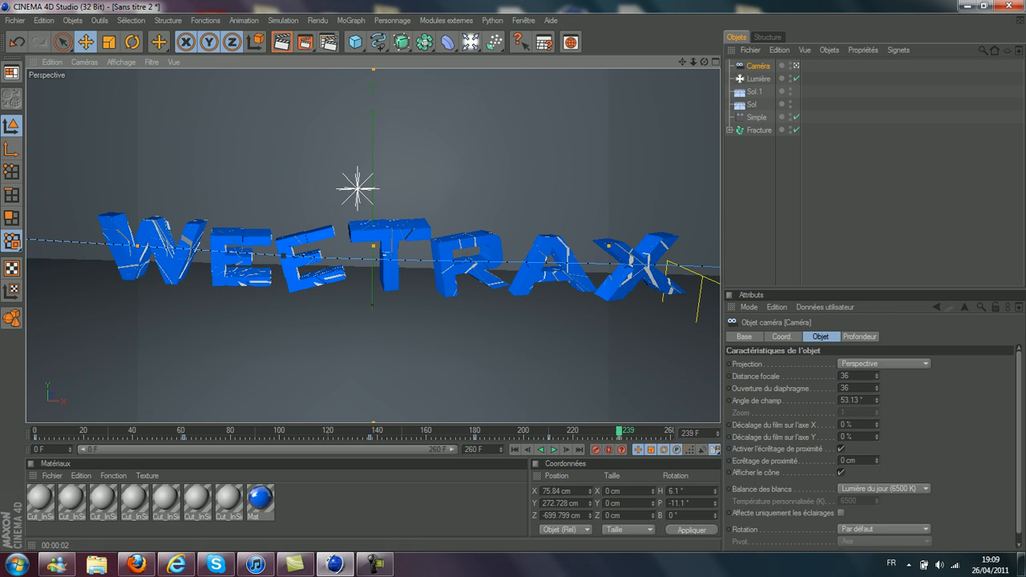
- Add a MoGraph text object reading "Subscribe"
click(351, 20)
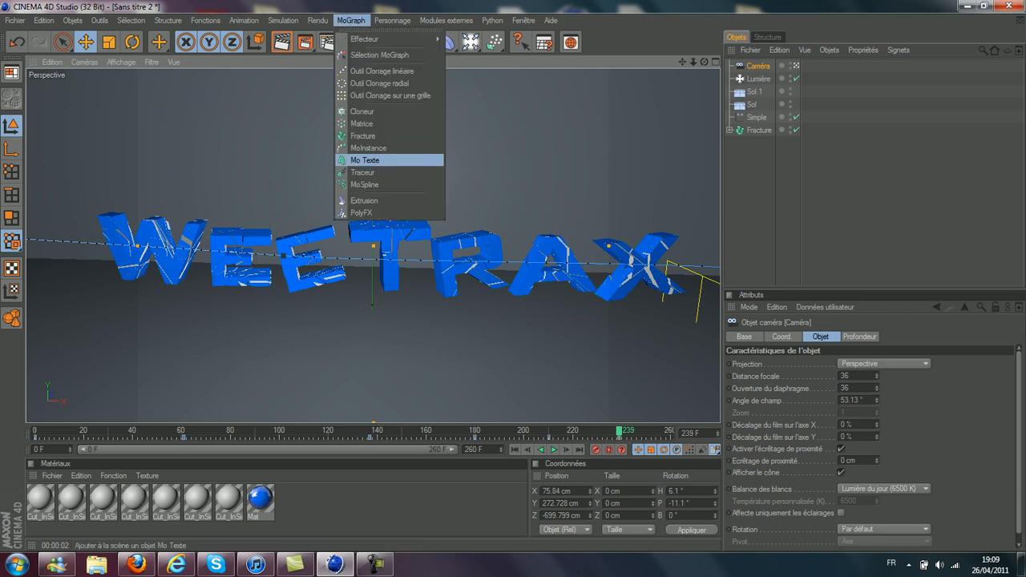
click(369, 160)
click(774, 404)
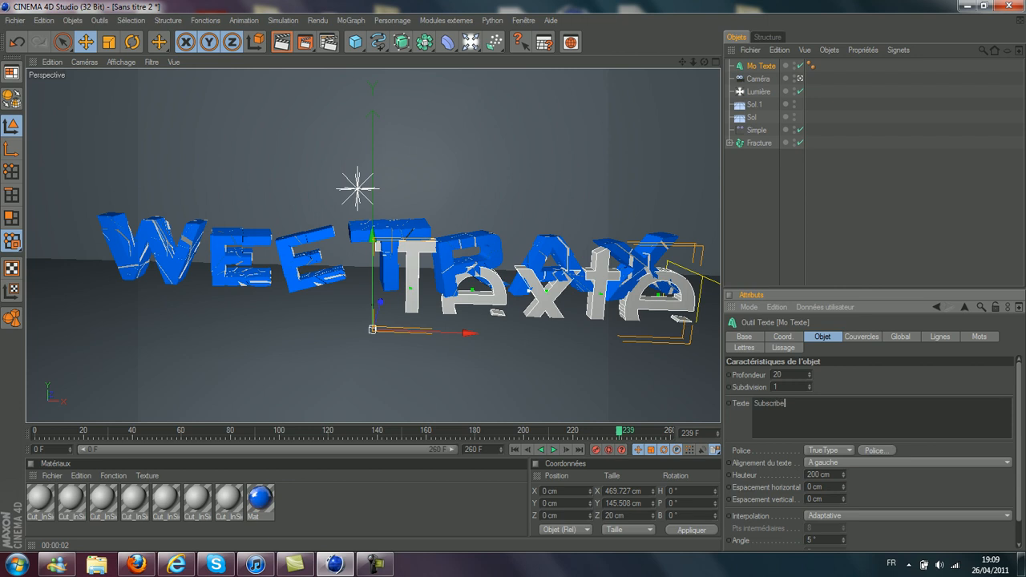
- Set the Subscribe text's font to BankGothic Md BT and its height to 100 cm
click(876, 451)
text(b)
key(Down)
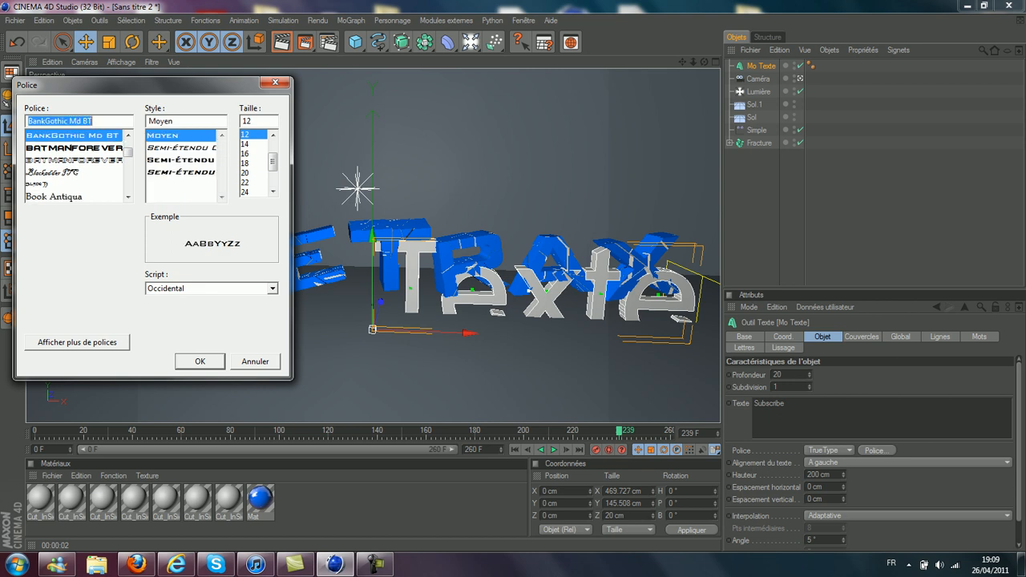
key(Return)
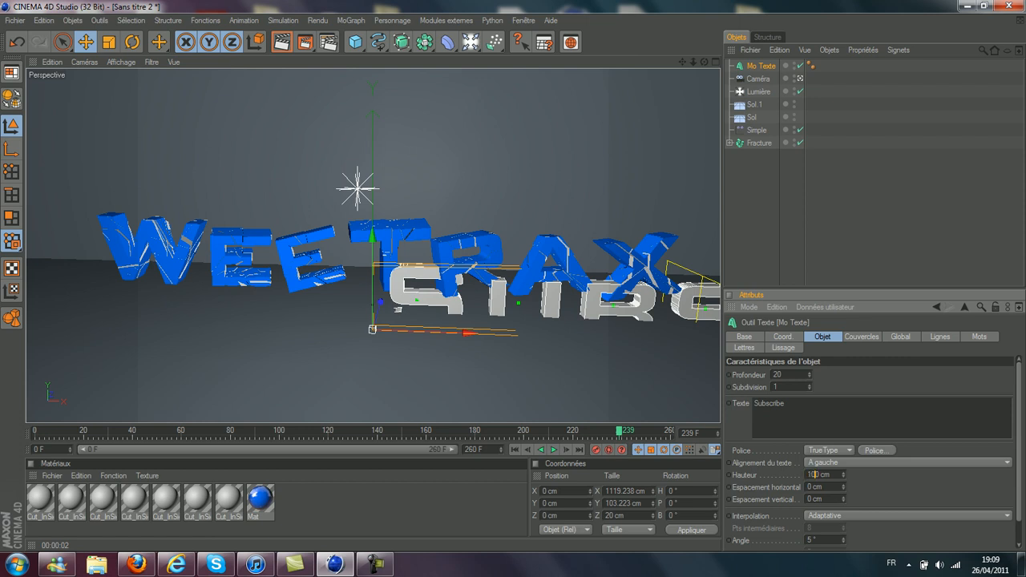
key(Return)
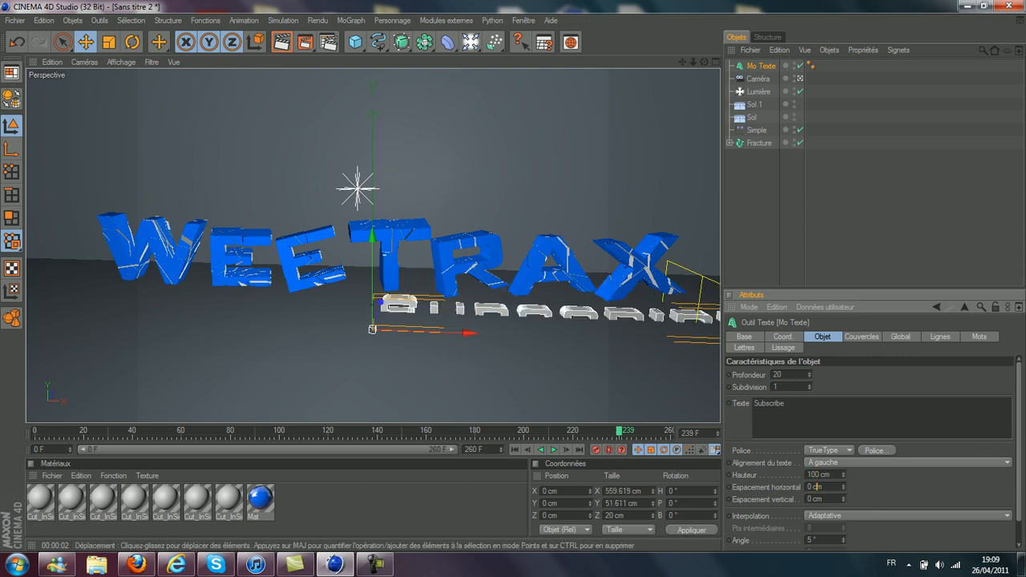
- Move the Subscribe text to about Y 37 cm, Z -40 cm and apply the blue Mat material to it
drag(372, 236, 371, 210)
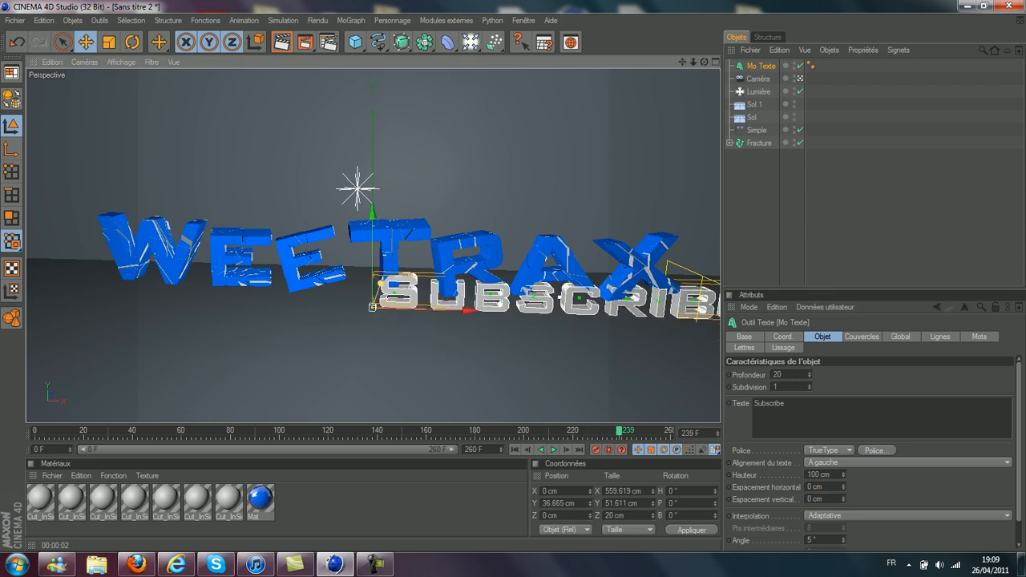
drag(380, 283, 378, 291)
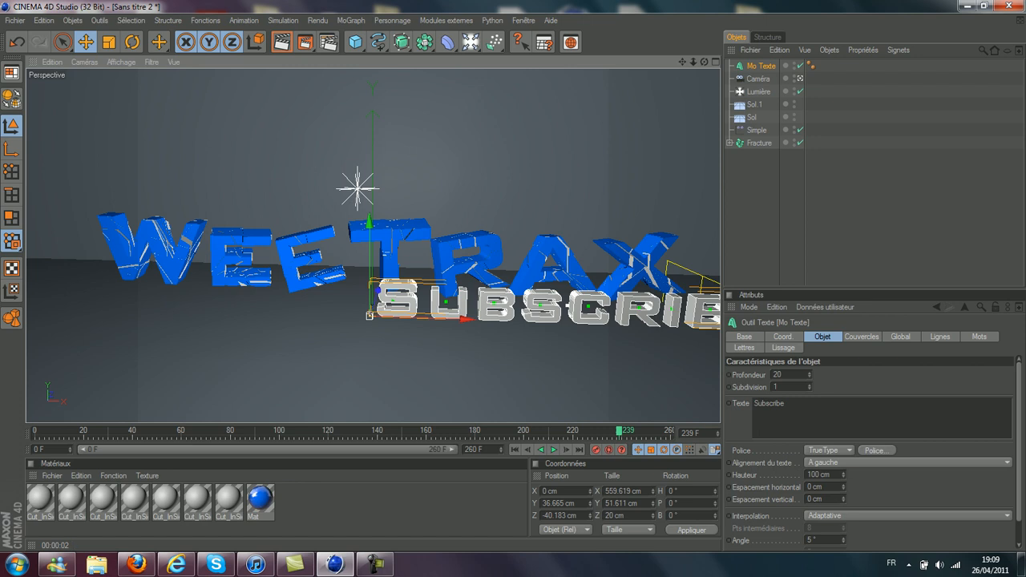
drag(259, 499, 440, 299)
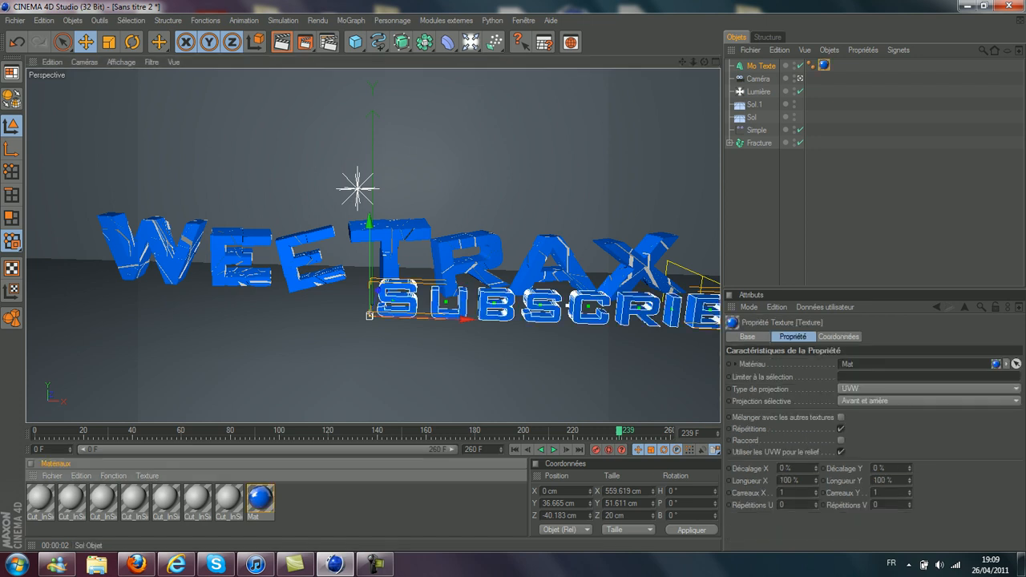
- Lower the Sol floor object to about Y -73 cm
click(754, 105)
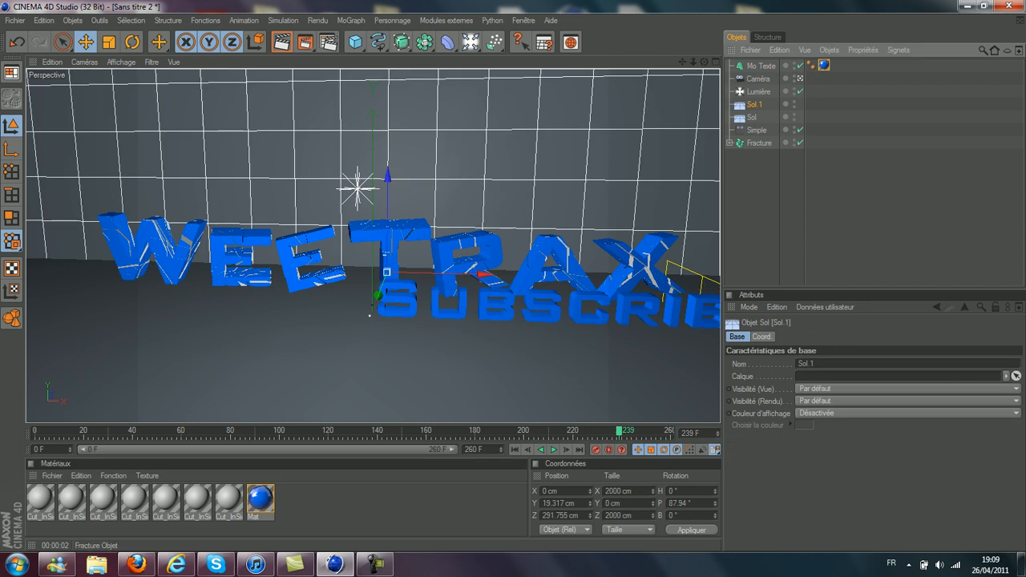
click(370, 315)
drag(371, 217, 372, 280)
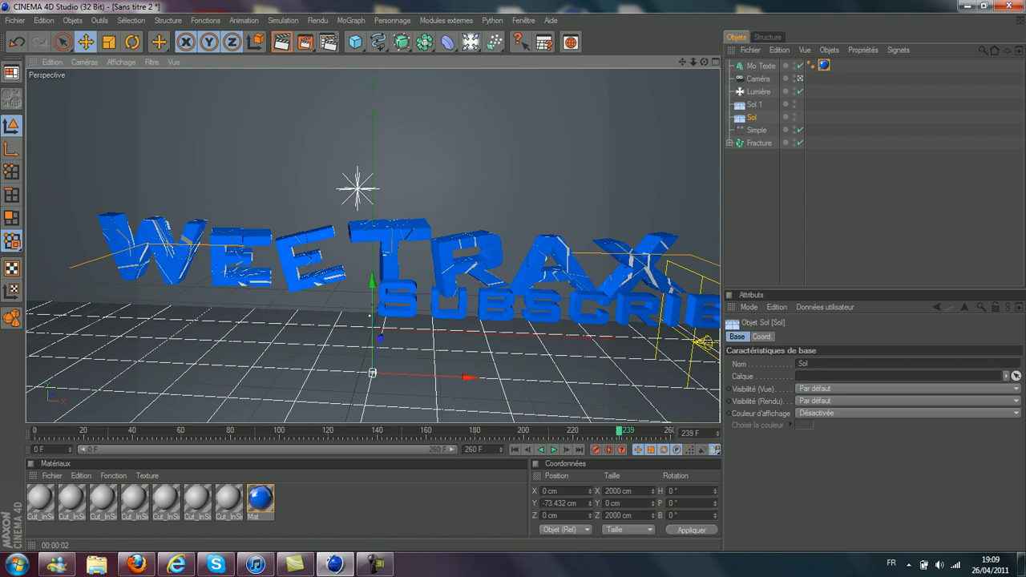
- Move the Subscribe text below the floor at about X -201 cm, Y -171 cm, Z -44 cm and keyframe it on frame 240
click(760, 66)
mouse_move(704, 62)
mouse_down()
mouse_move(633, 108)
mouse_move(707, 64)
mouse_up()
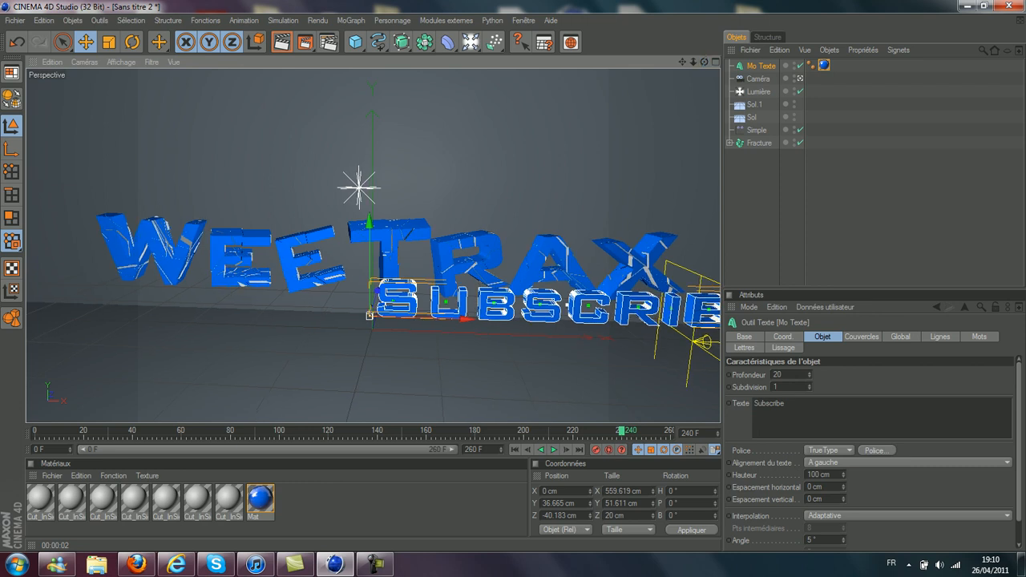
drag(461, 319, 328, 316)
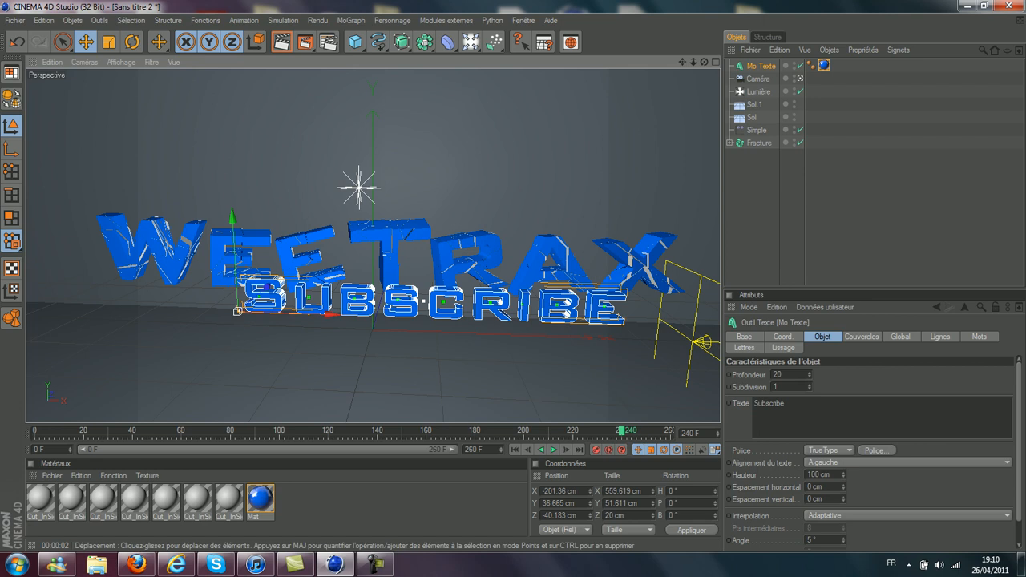
drag(267, 286, 266, 287)
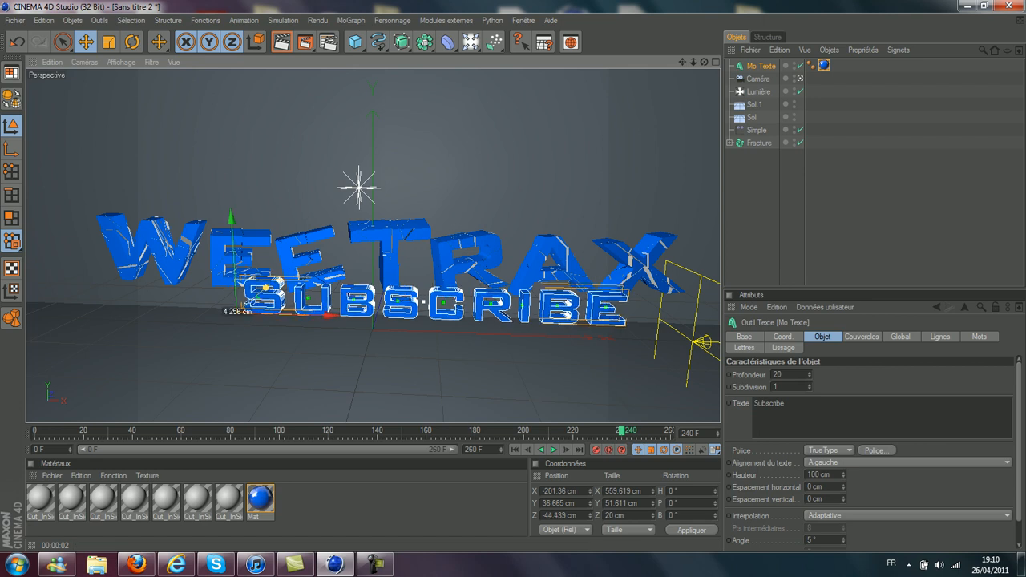
drag(231, 218, 238, 348)
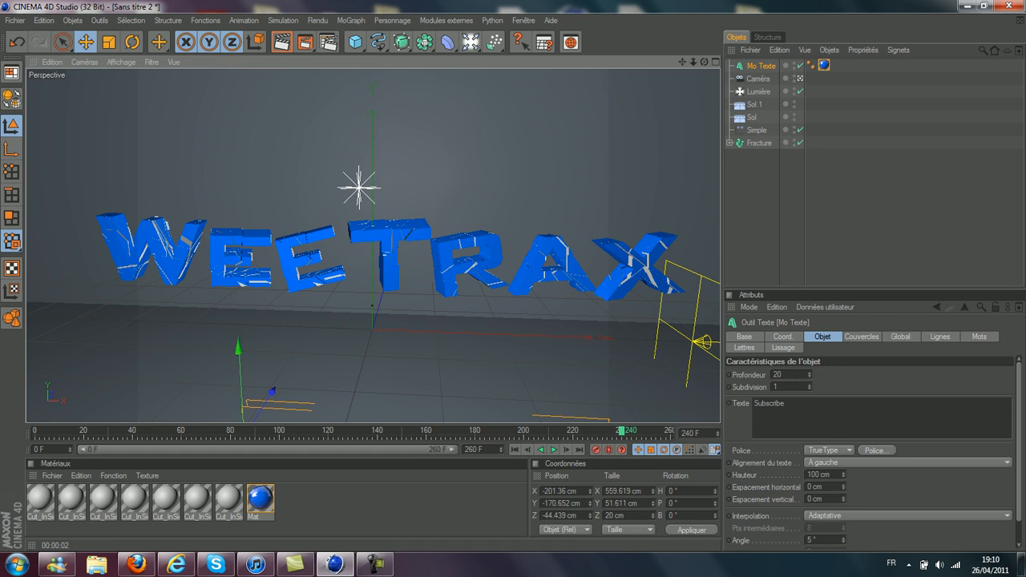
click(595, 449)
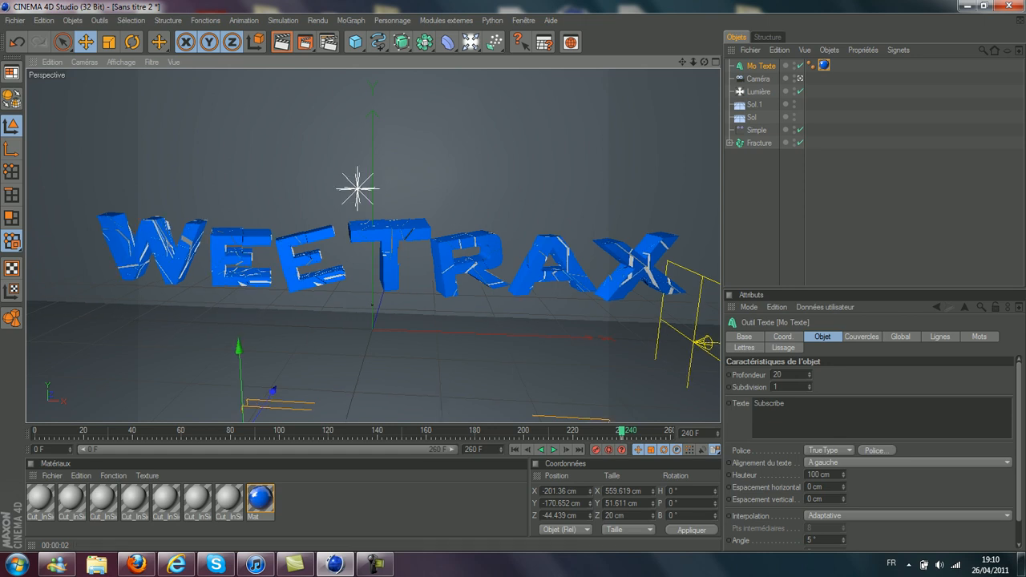
- Raise the Subscribe text to about X -210 cm, Y -27 cm on frame 260, keyframe it and play the animation
drag(622, 431, 633, 431)
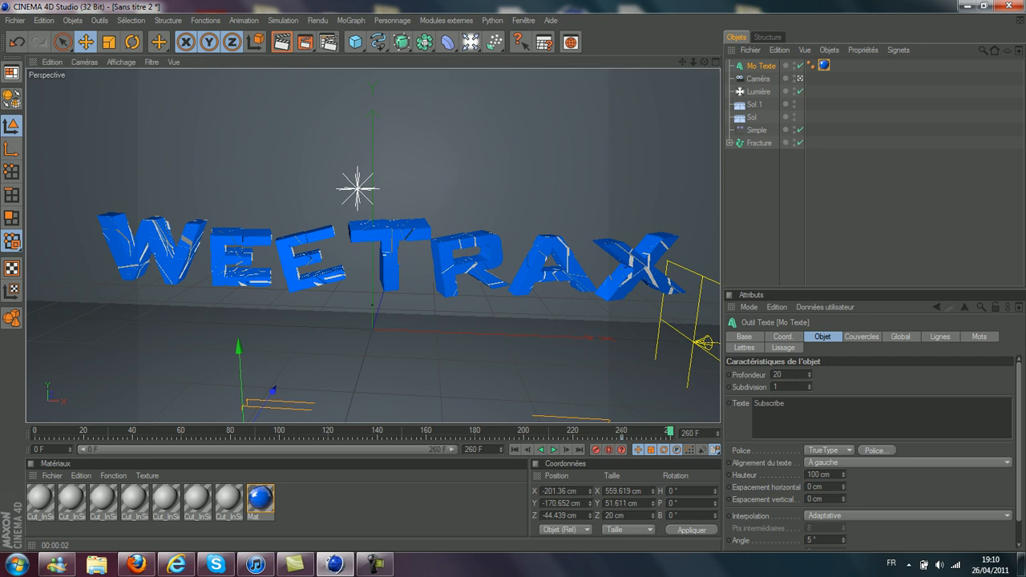
drag(238, 347, 233, 255)
mouse_move(329, 355)
mouse_down()
mouse_move(256, 351)
mouse_move(337, 355)
mouse_move(328, 355)
mouse_up()
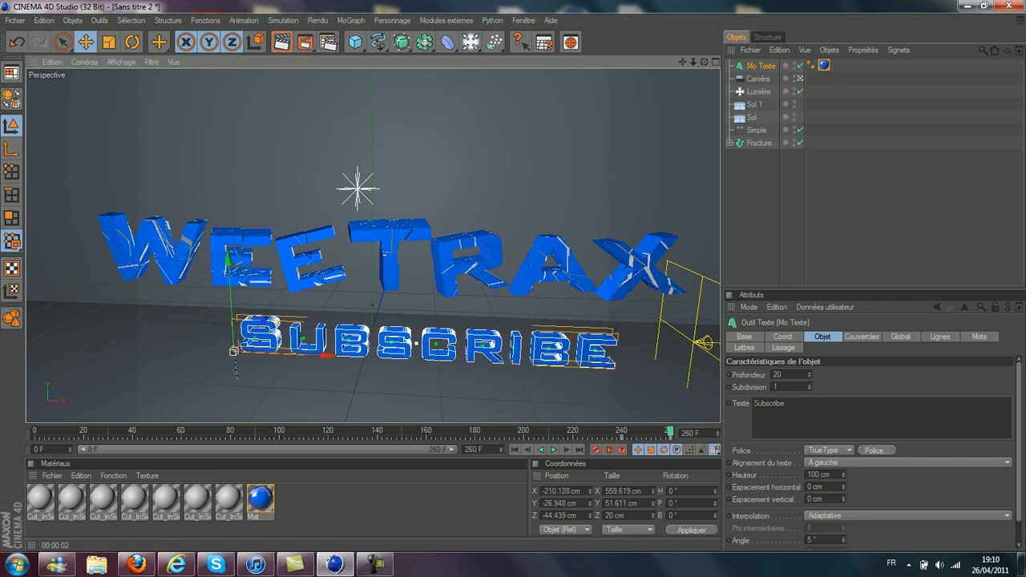
click(553, 449)
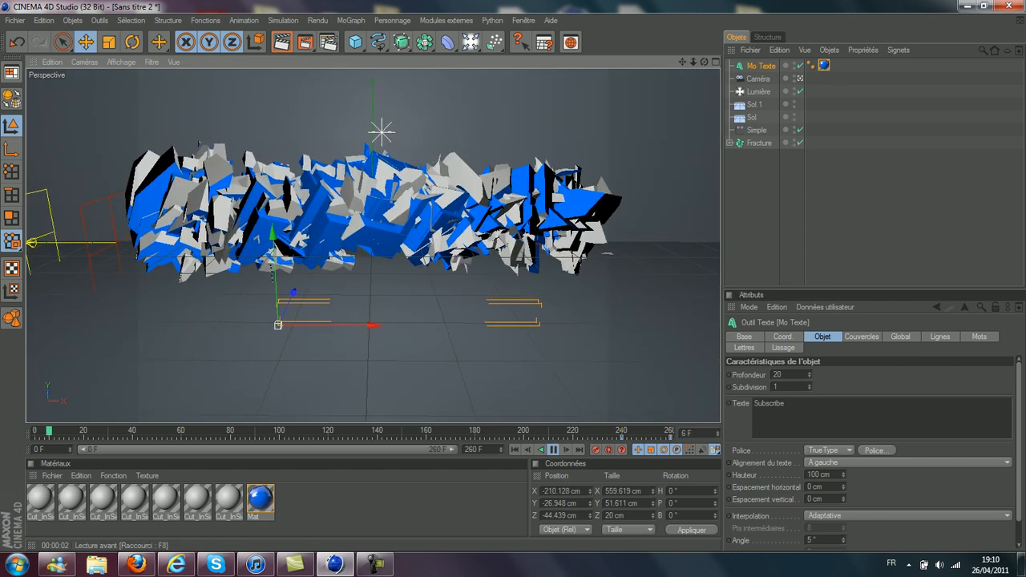